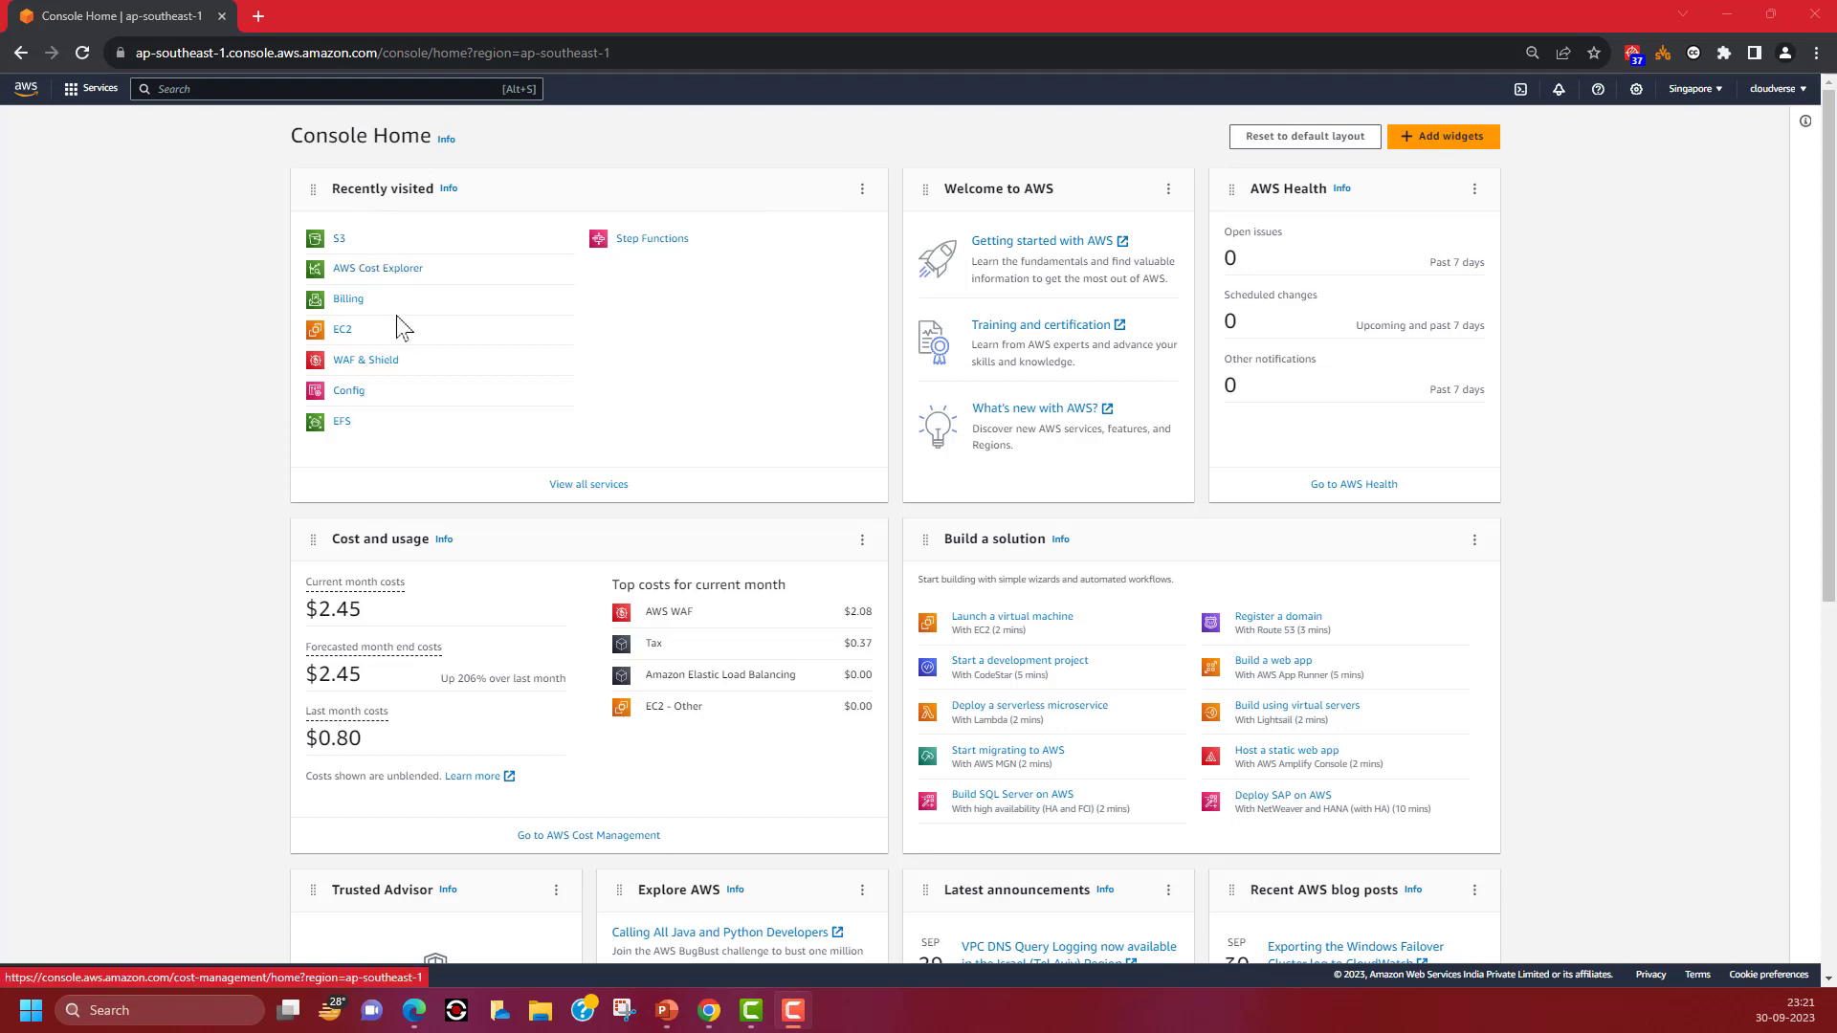
# Step: Open the S3 service from the Storage category of the AWS services list
pyautogui.click(91, 89)
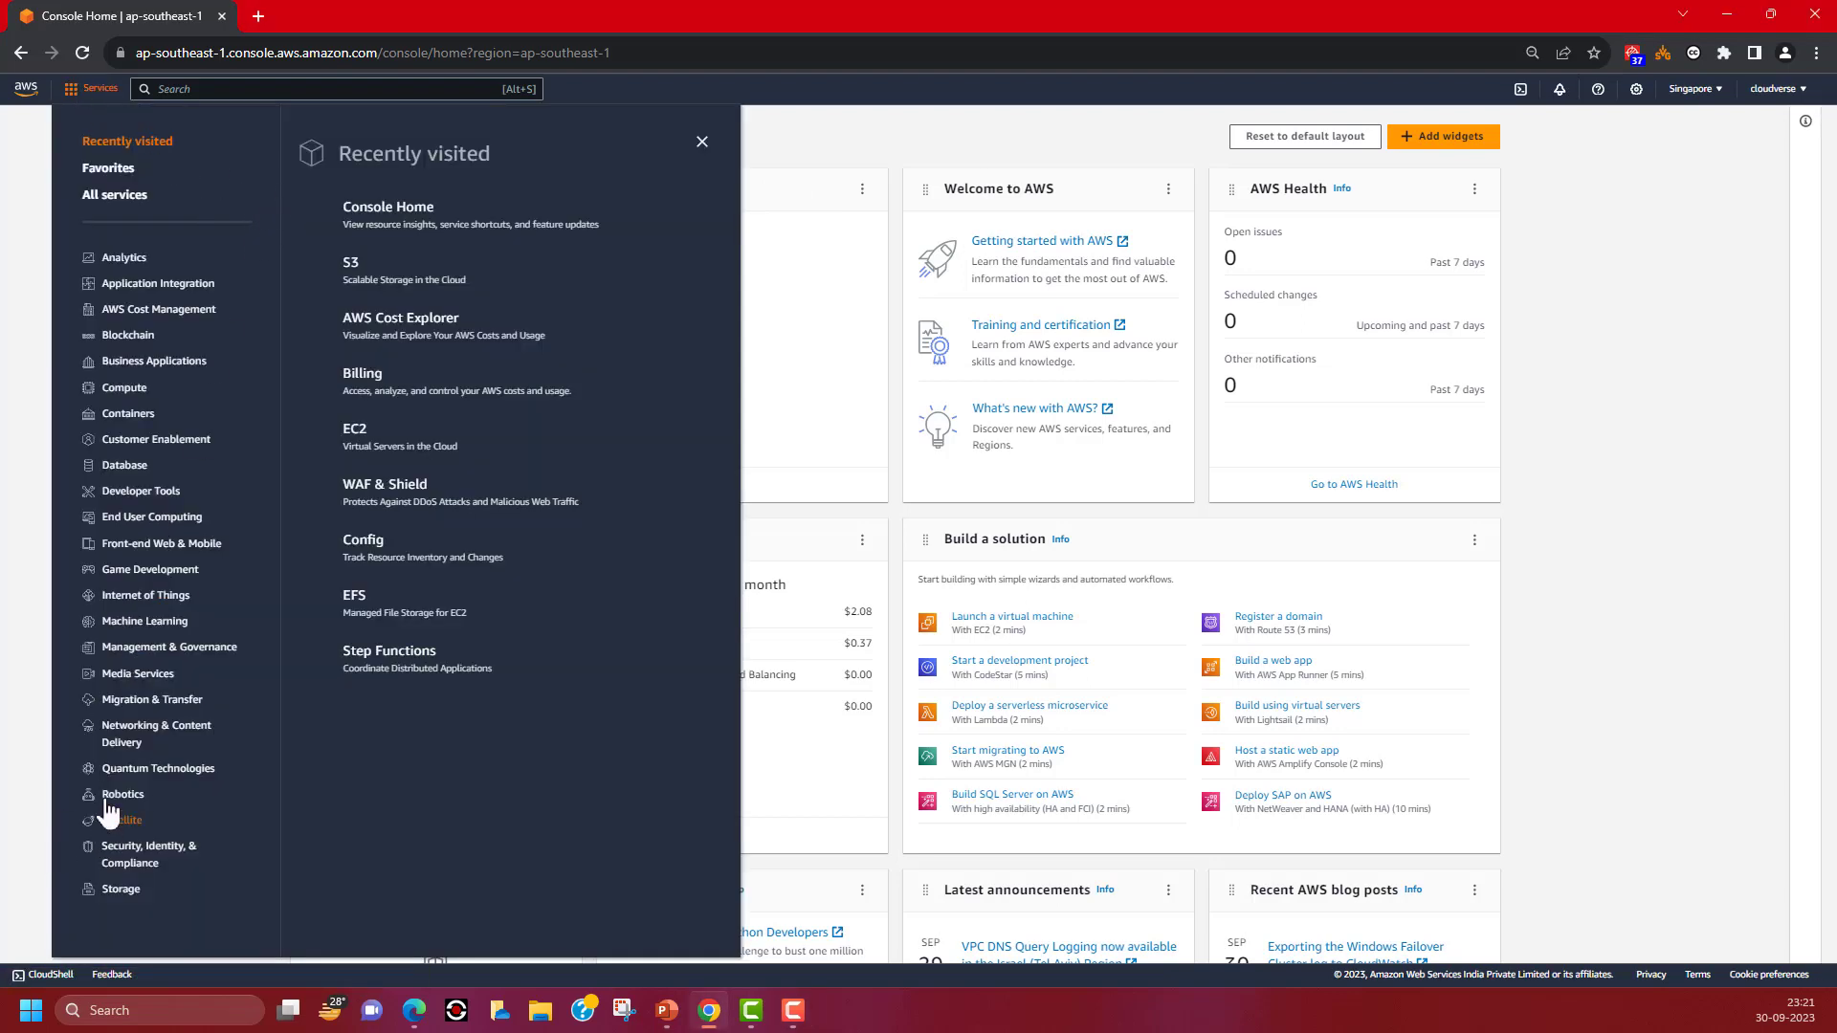
pyautogui.click(123, 882)
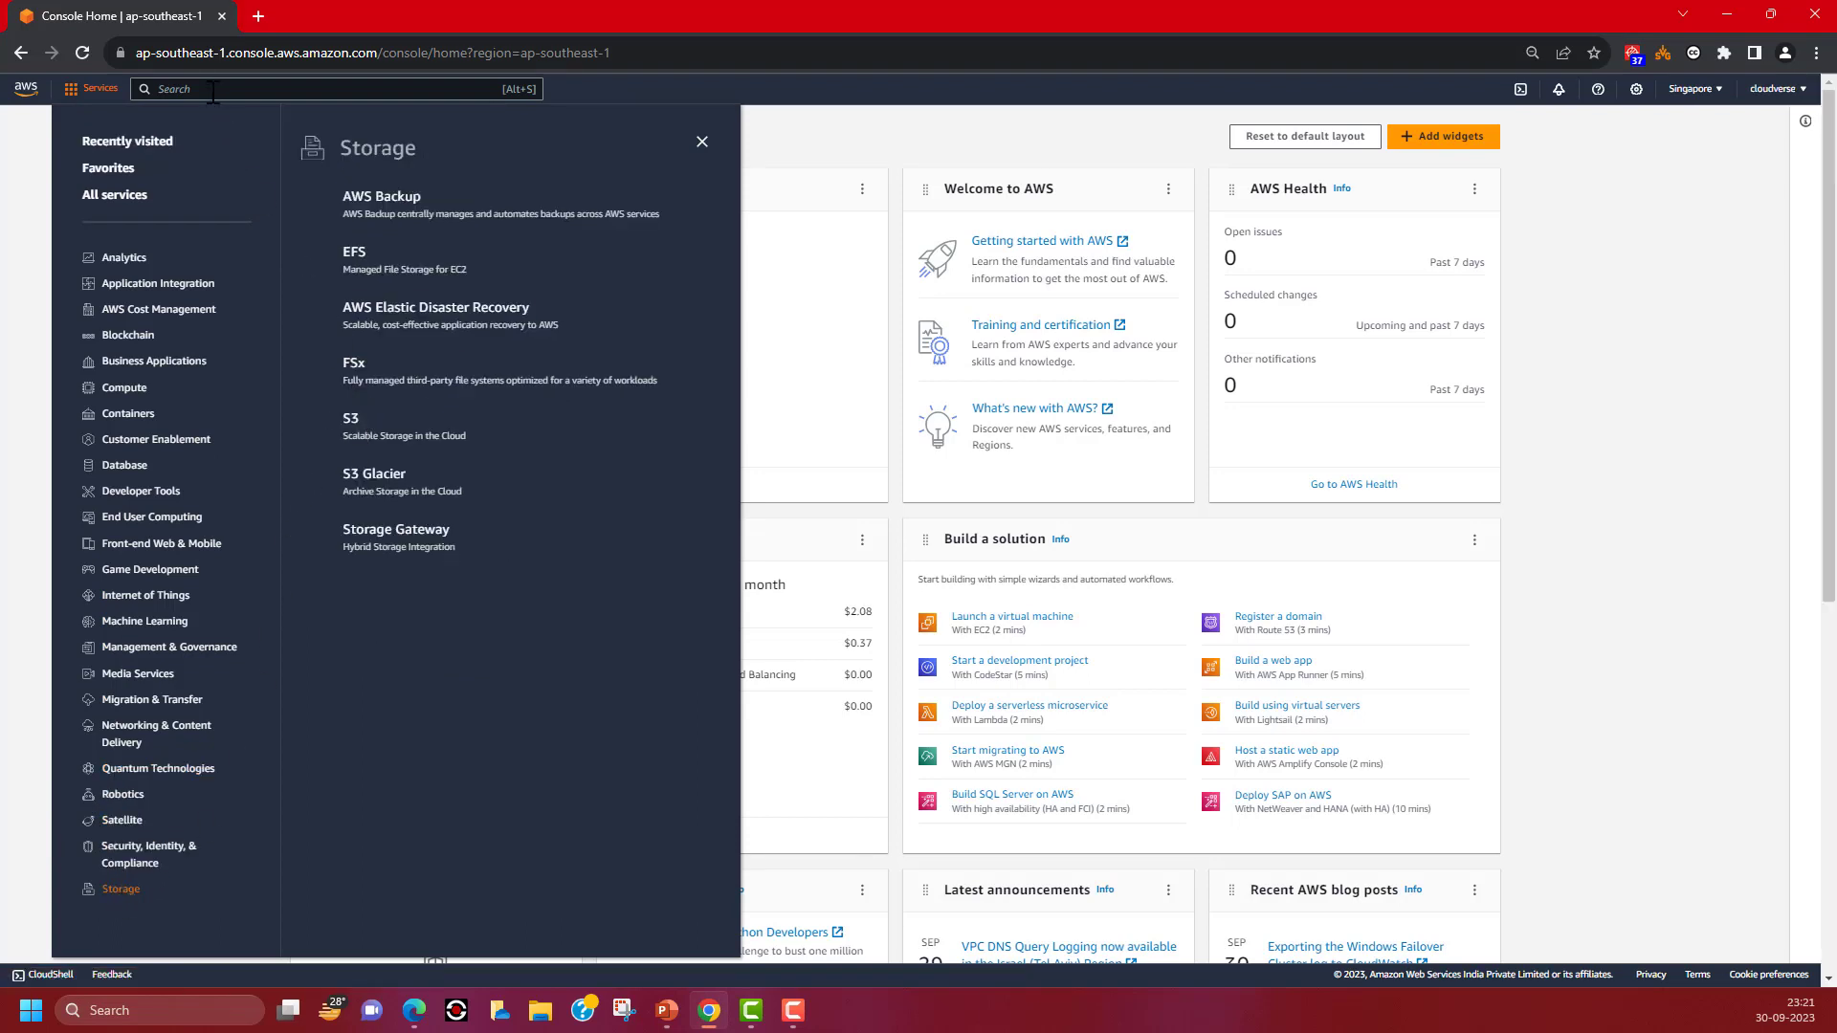
pyautogui.click(352, 421)
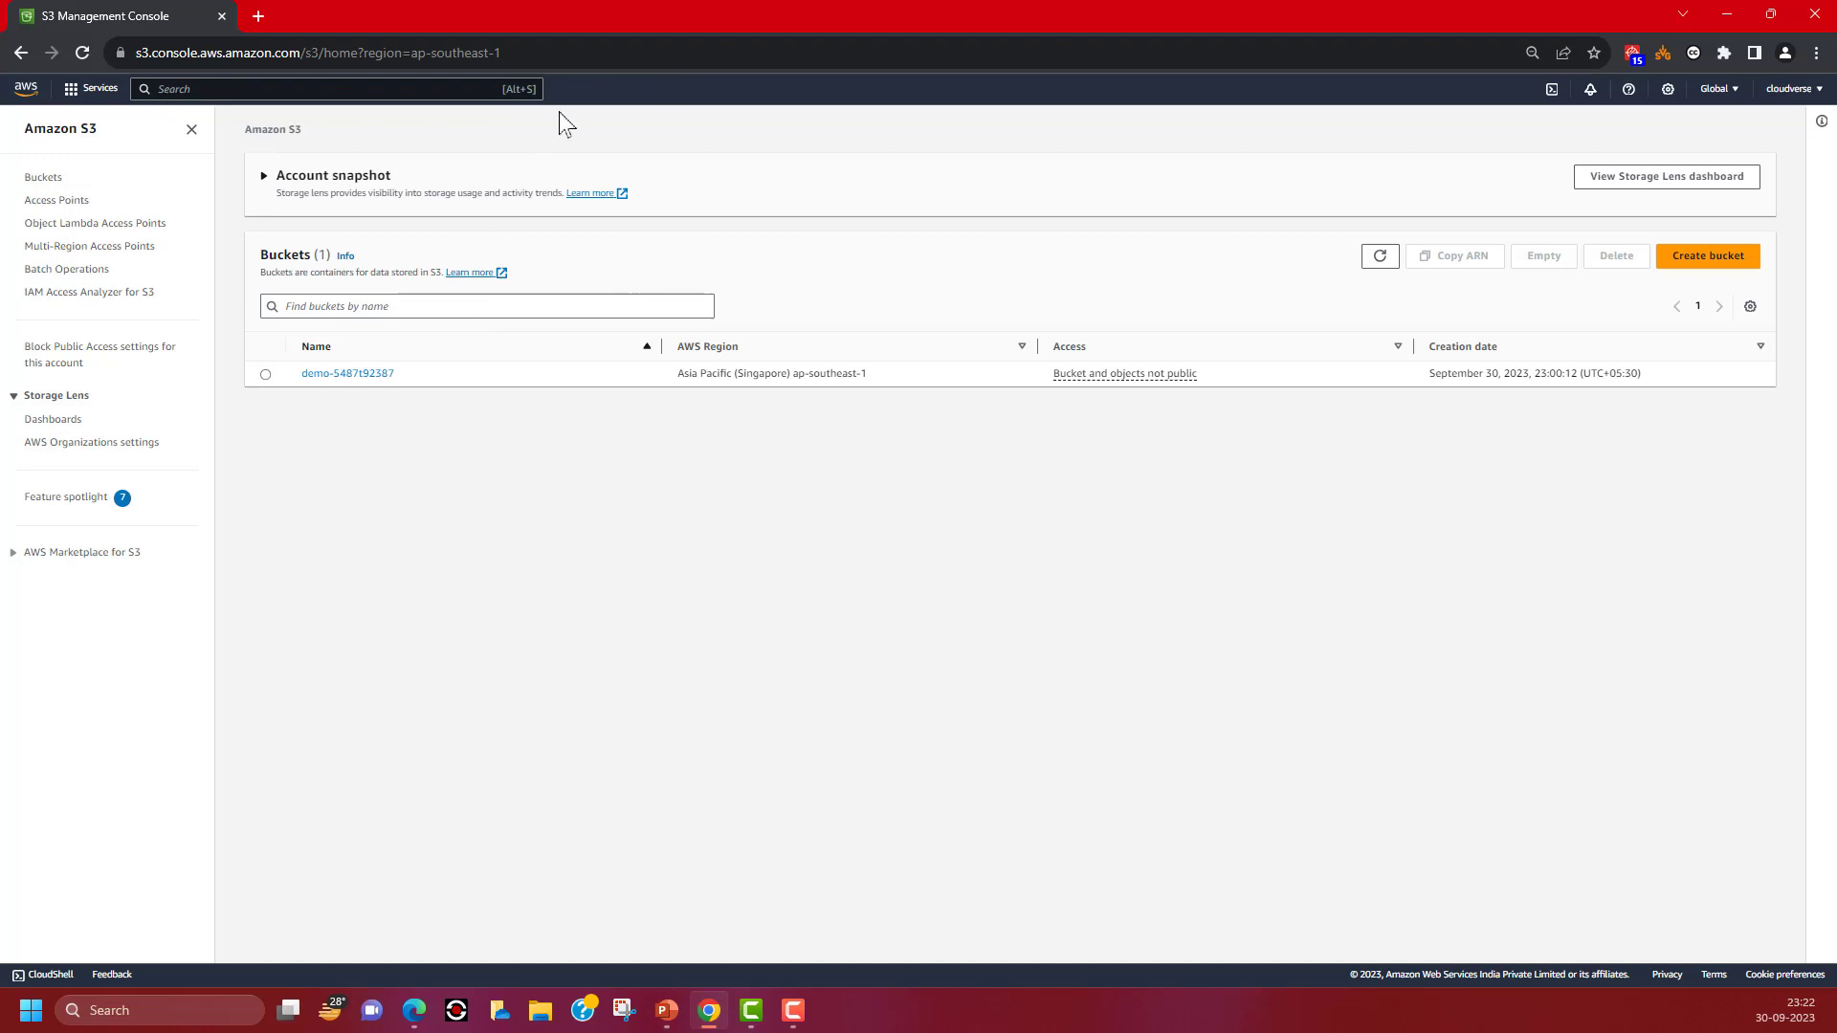
# Step: Start a new bucket, name it Demo2-394085jf, and look through the available AWS regions, keeping Asia Pacific (Singapore)
pyautogui.click(1696, 270)
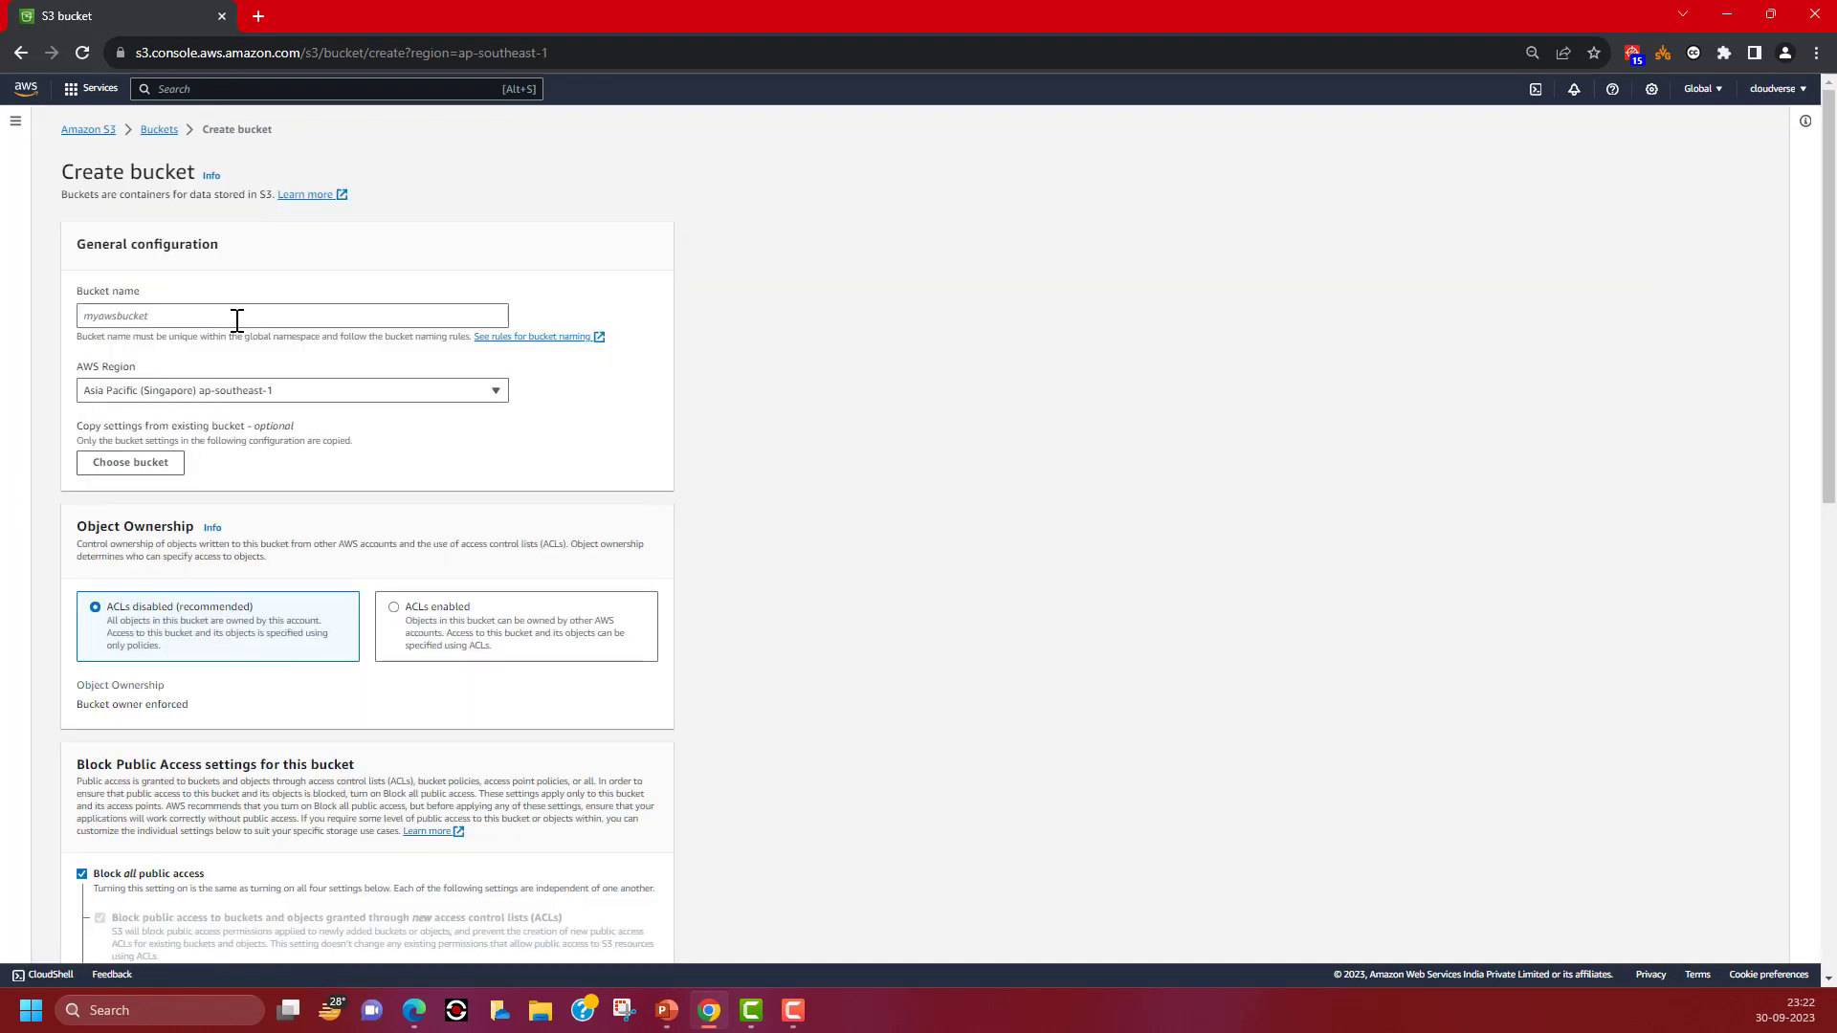
pyautogui.click(232, 312)
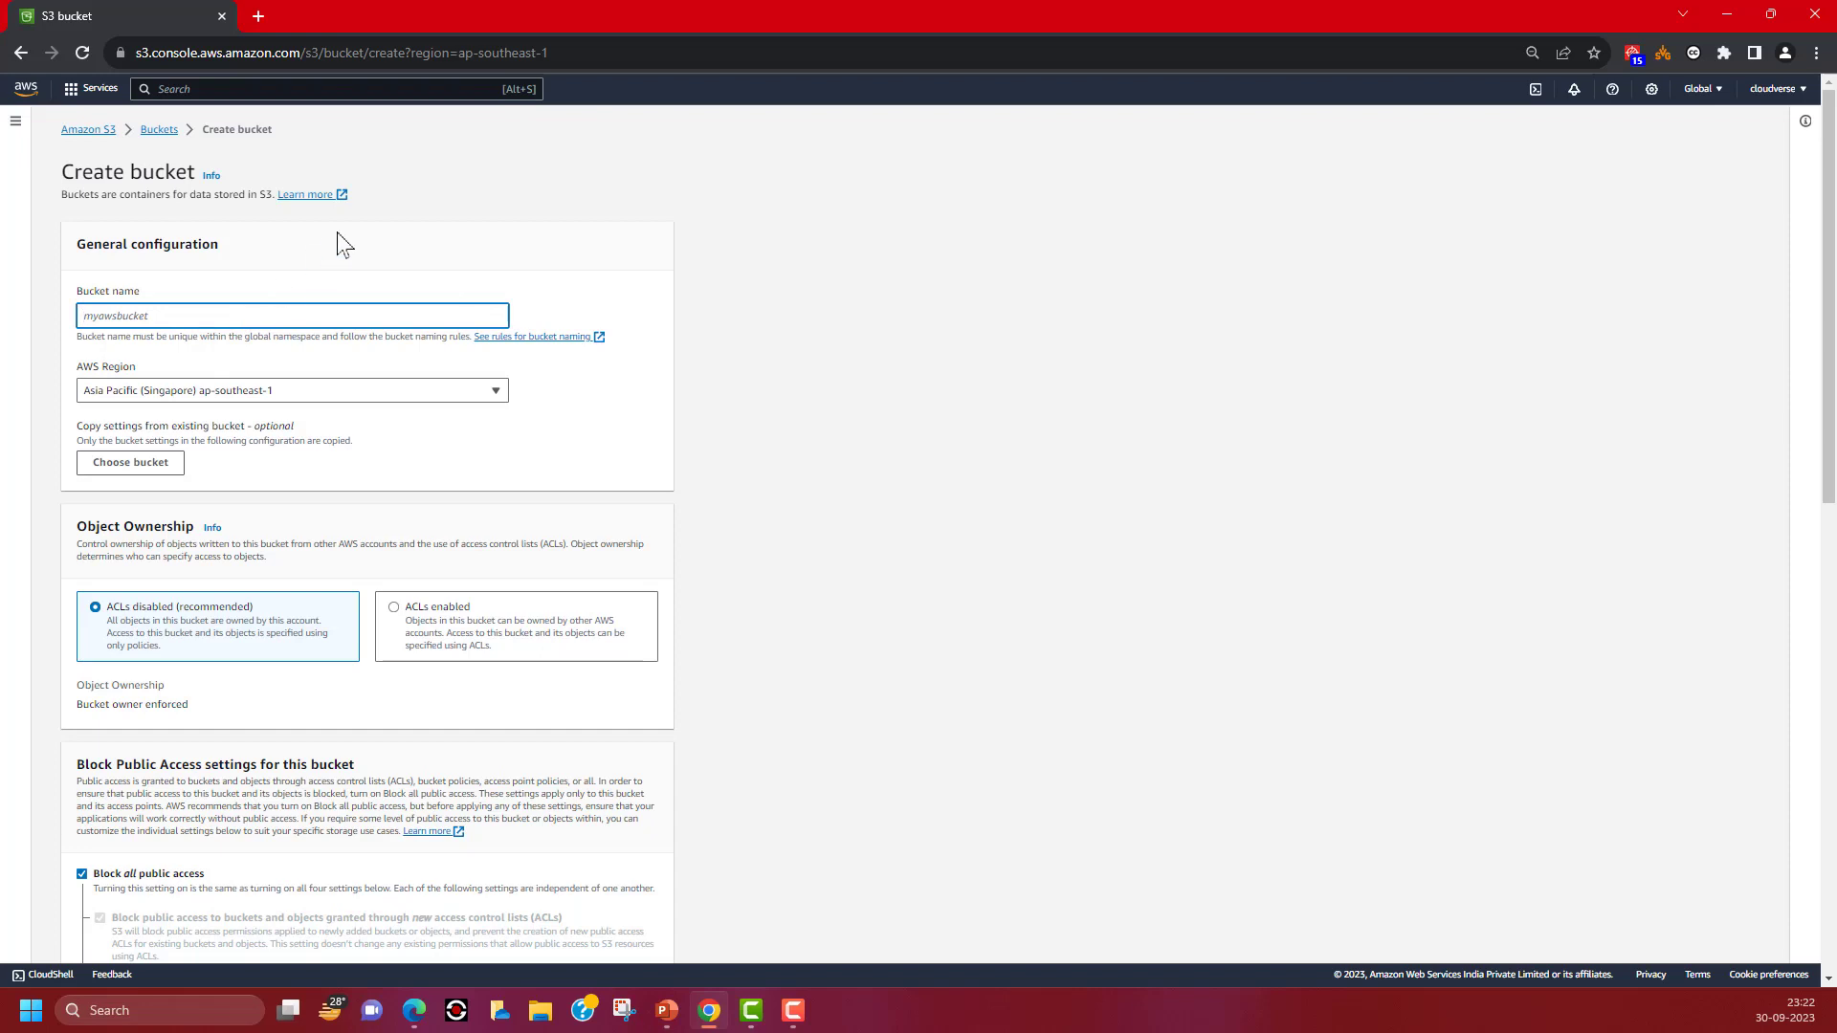
pyautogui.write('Demo2')
pyautogui.write('394085jf3094ut2io3jo')
pyautogui.press('BackSpace')
pyautogui.press('BackSpace')
pyautogui.press('BackSpace')
pyautogui.press('BackSpace')
pyautogui.press('BackSpace')
pyautogui.press('BackSpace')
pyautogui.press('BackSpace')
pyautogui.press('BackSpace')
pyautogui.press('BackSpace')
pyautogui.press('BackSpace')
pyautogui.press('BackSpace')
pyautogui.click(339, 392)
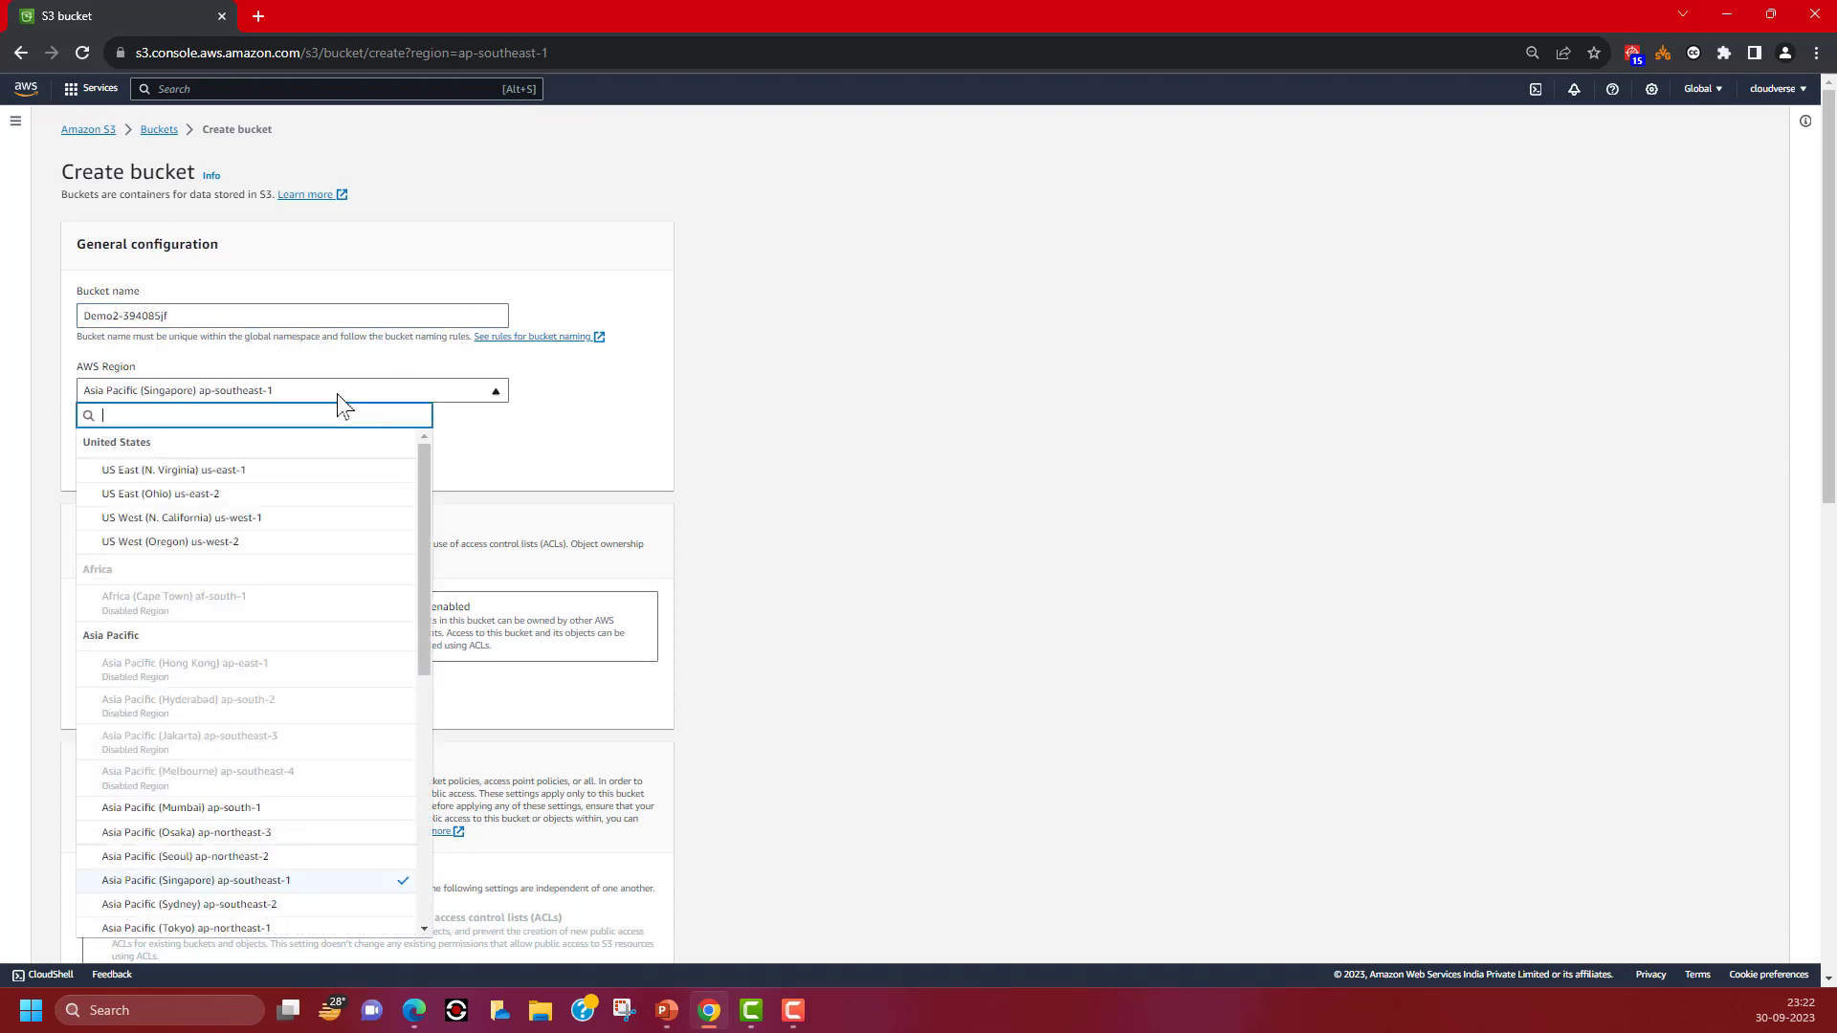
pyautogui.click(483, 450)
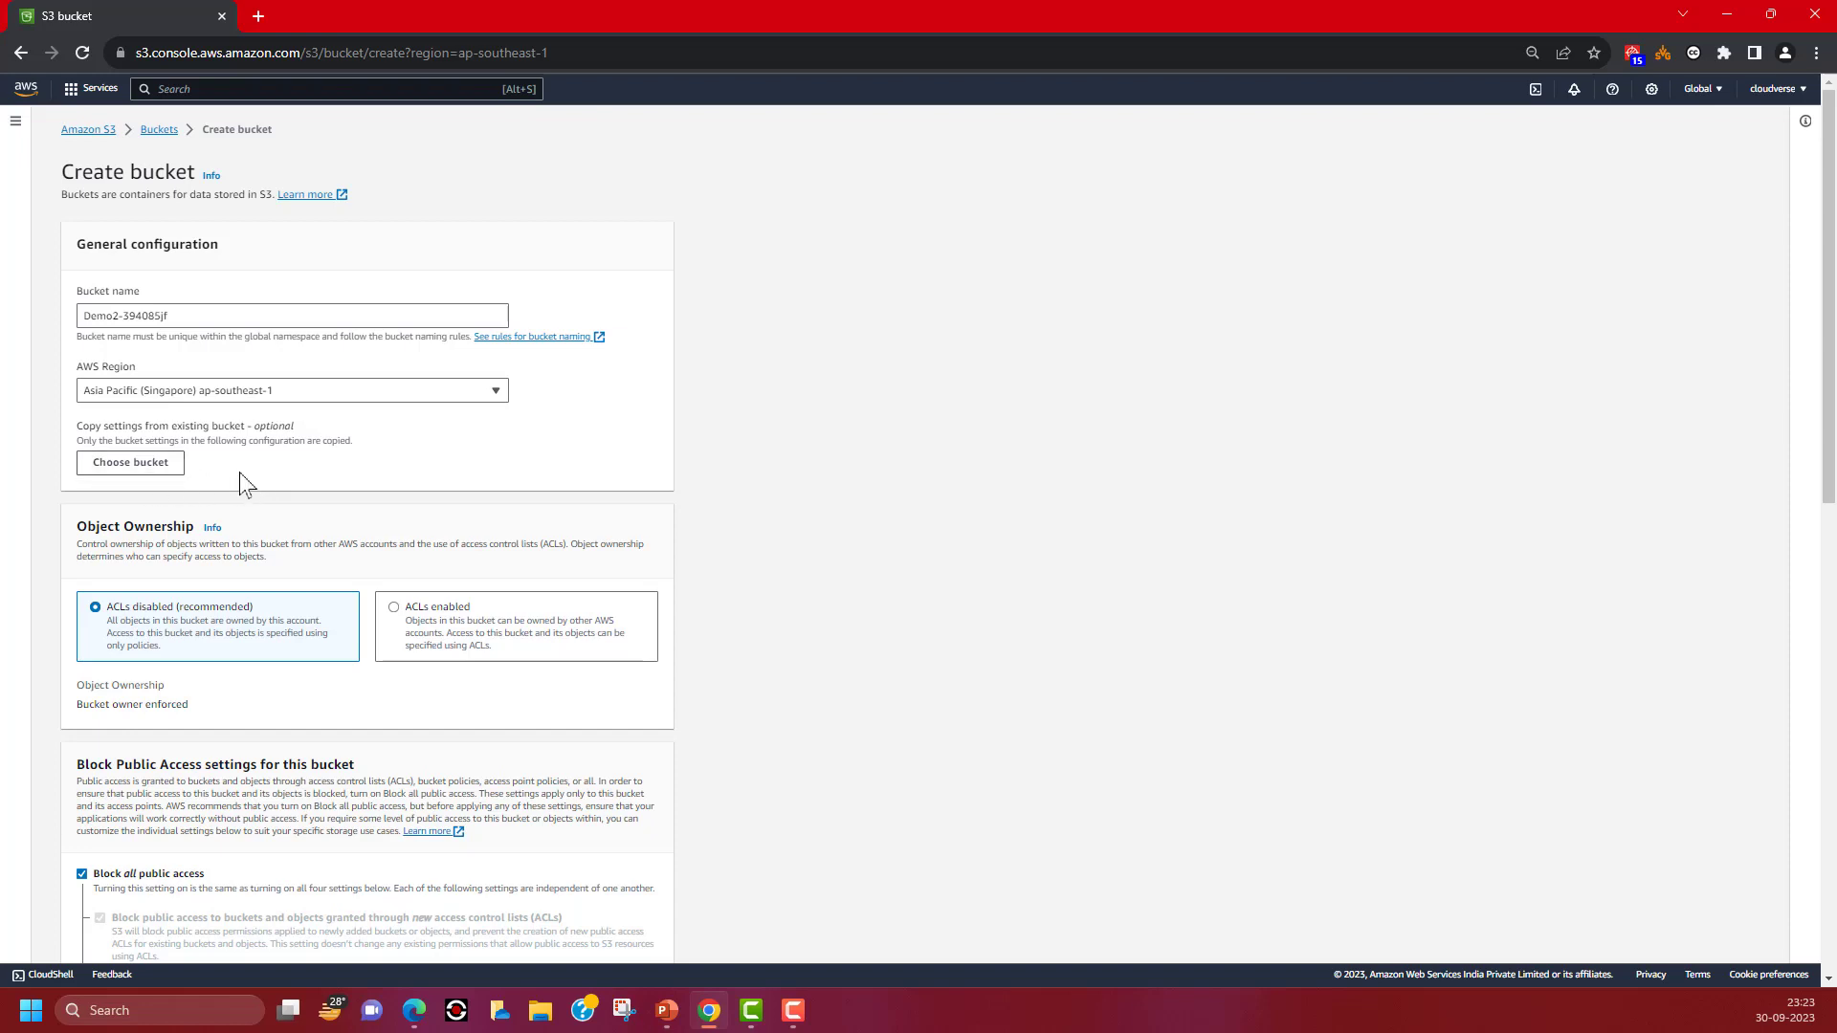
# Step: Review the object ownership options, and switch Block all public access off and back on
pyautogui.scroll(-3, 240, 476)
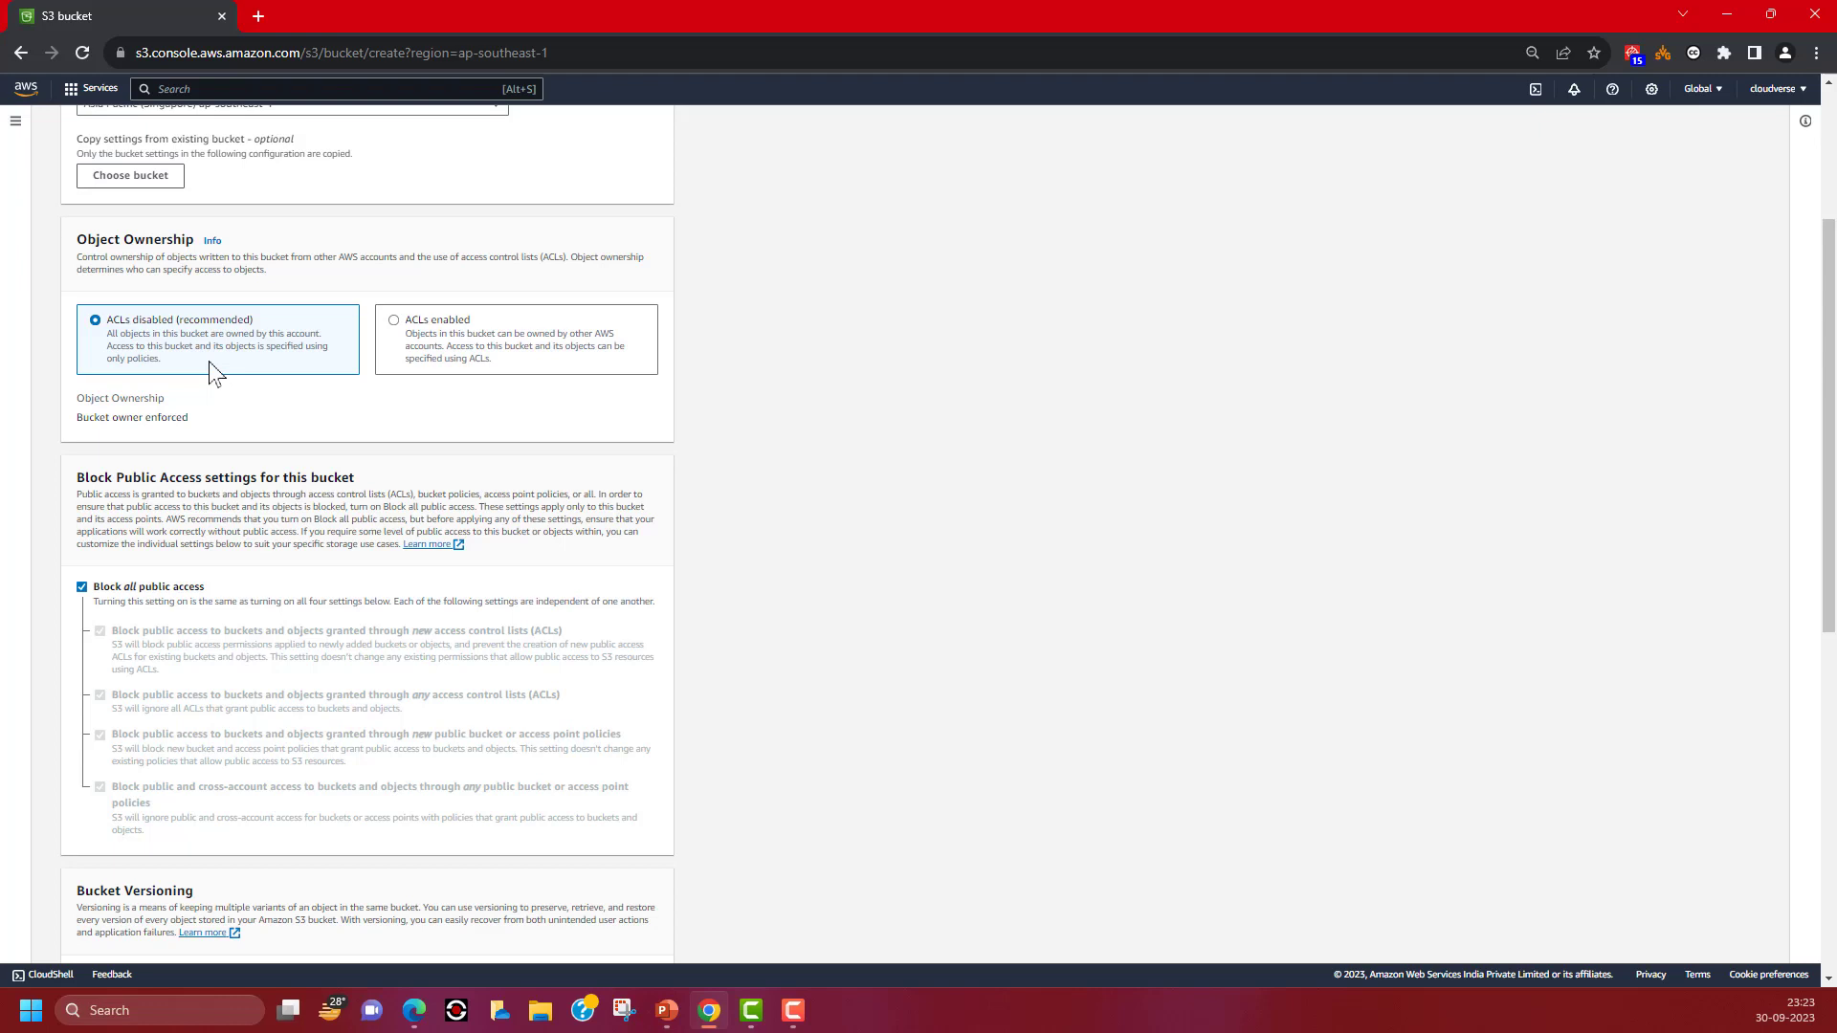
pyautogui.scroll(-1, 291, 446)
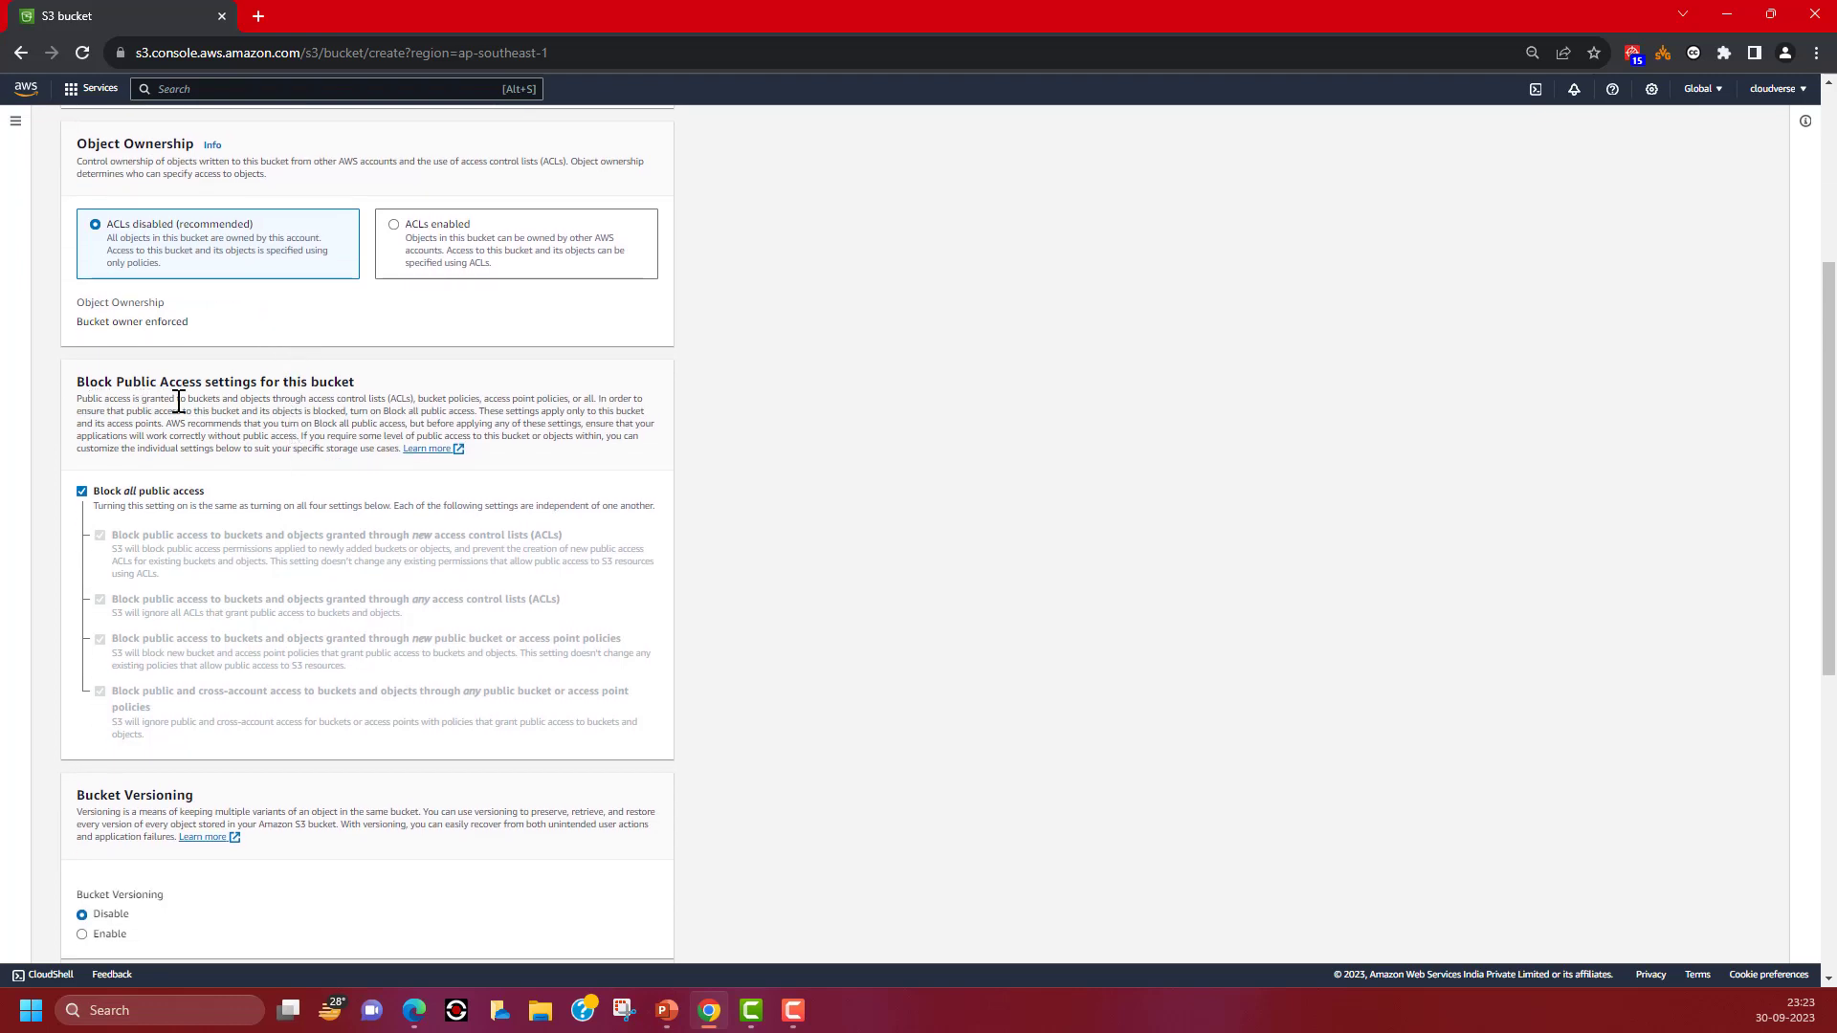
pyautogui.scroll(-2, 287, 468)
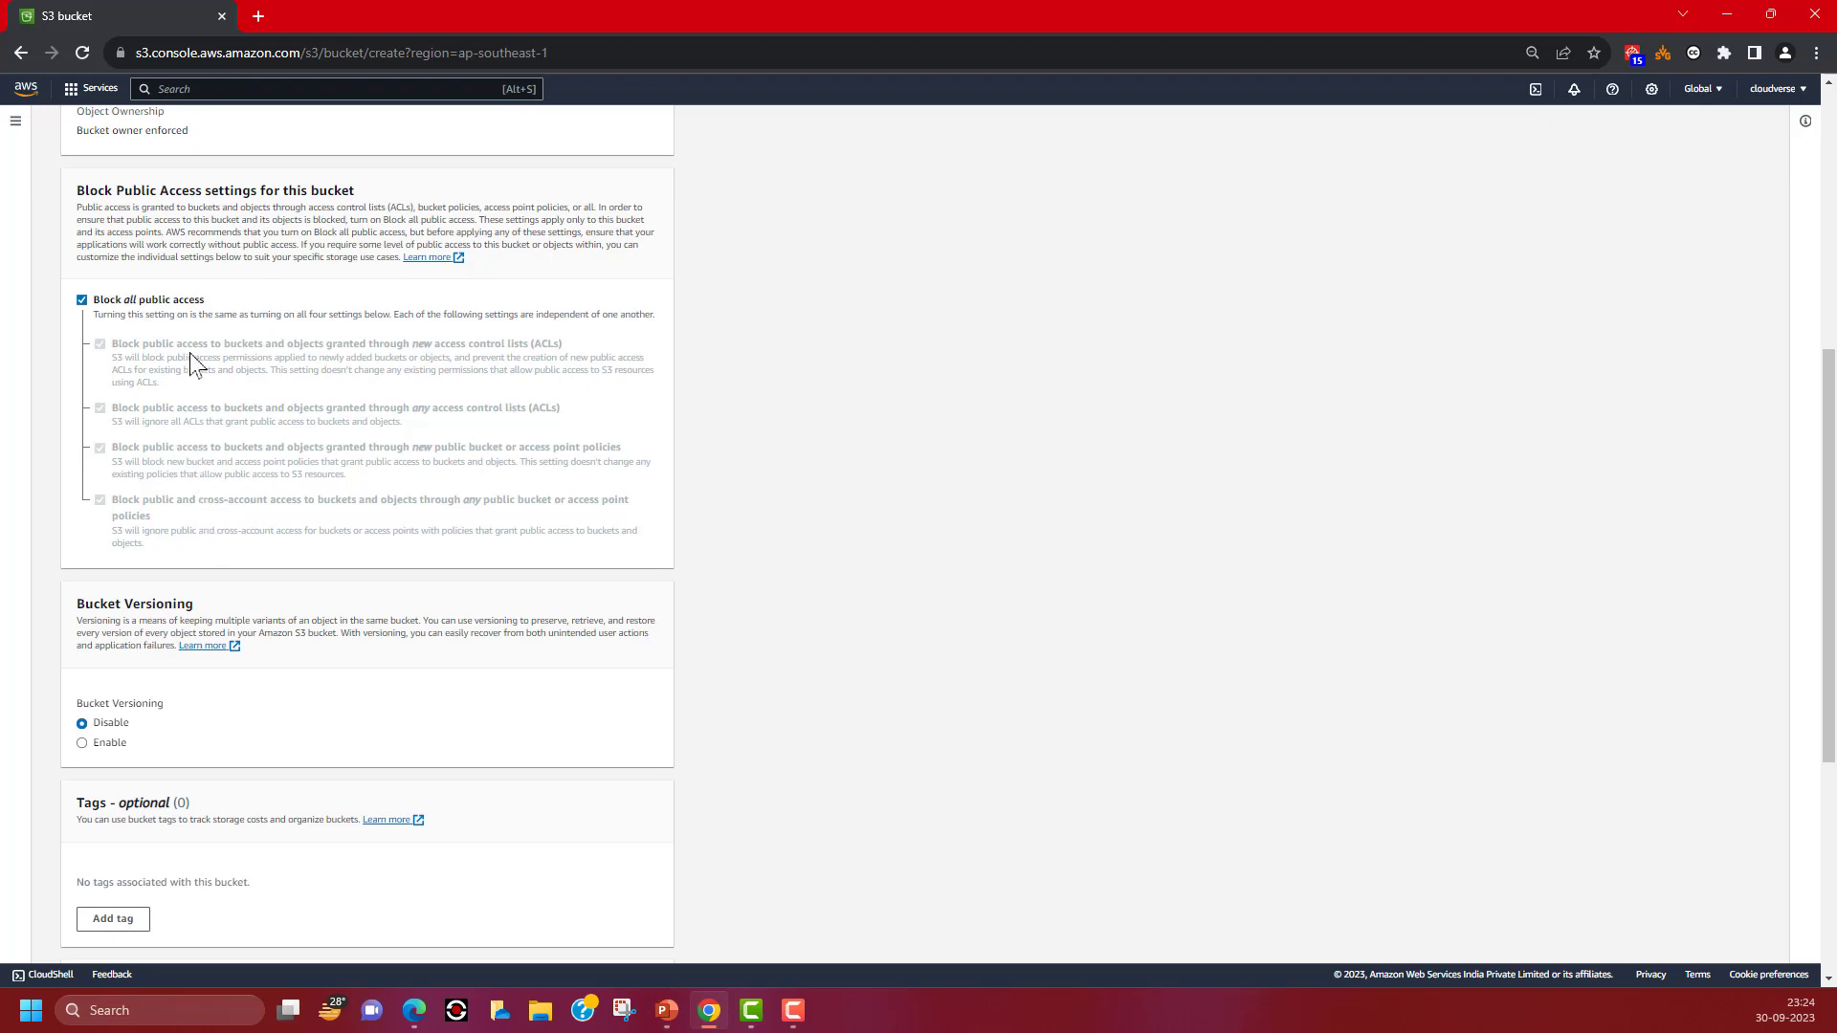
pyautogui.click(82, 300)
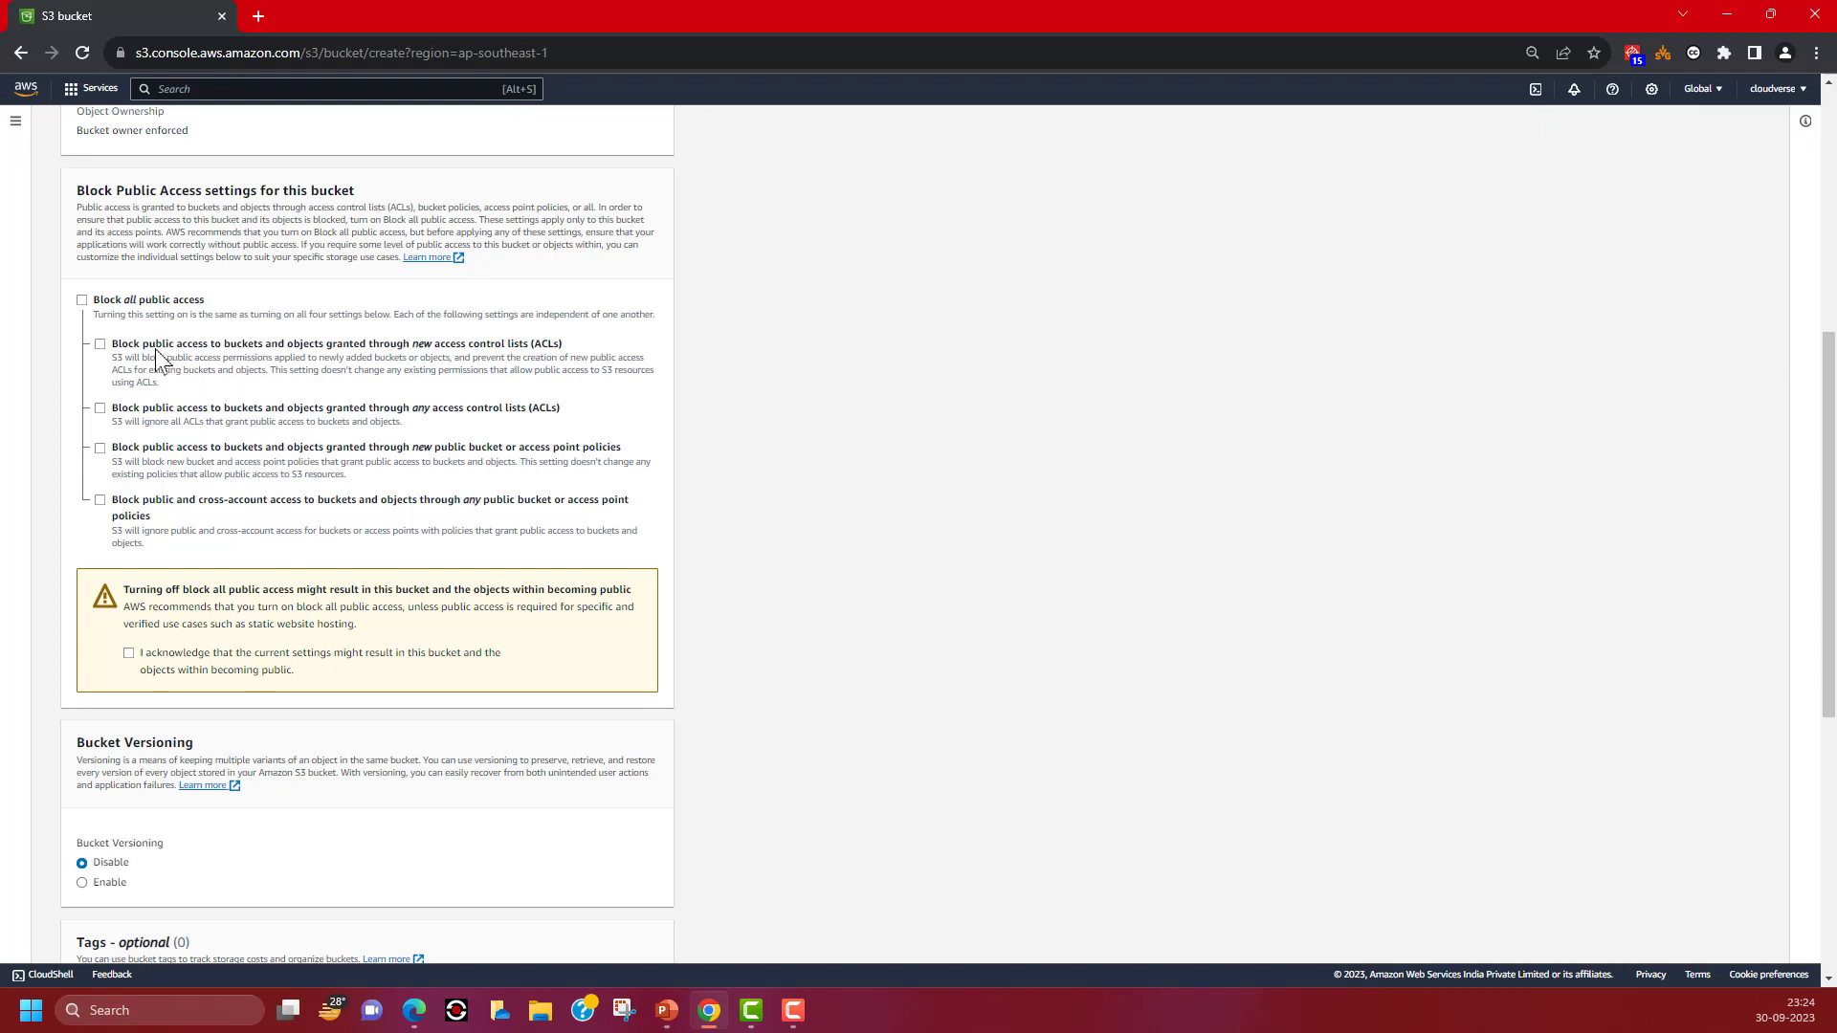
pyautogui.click(81, 300)
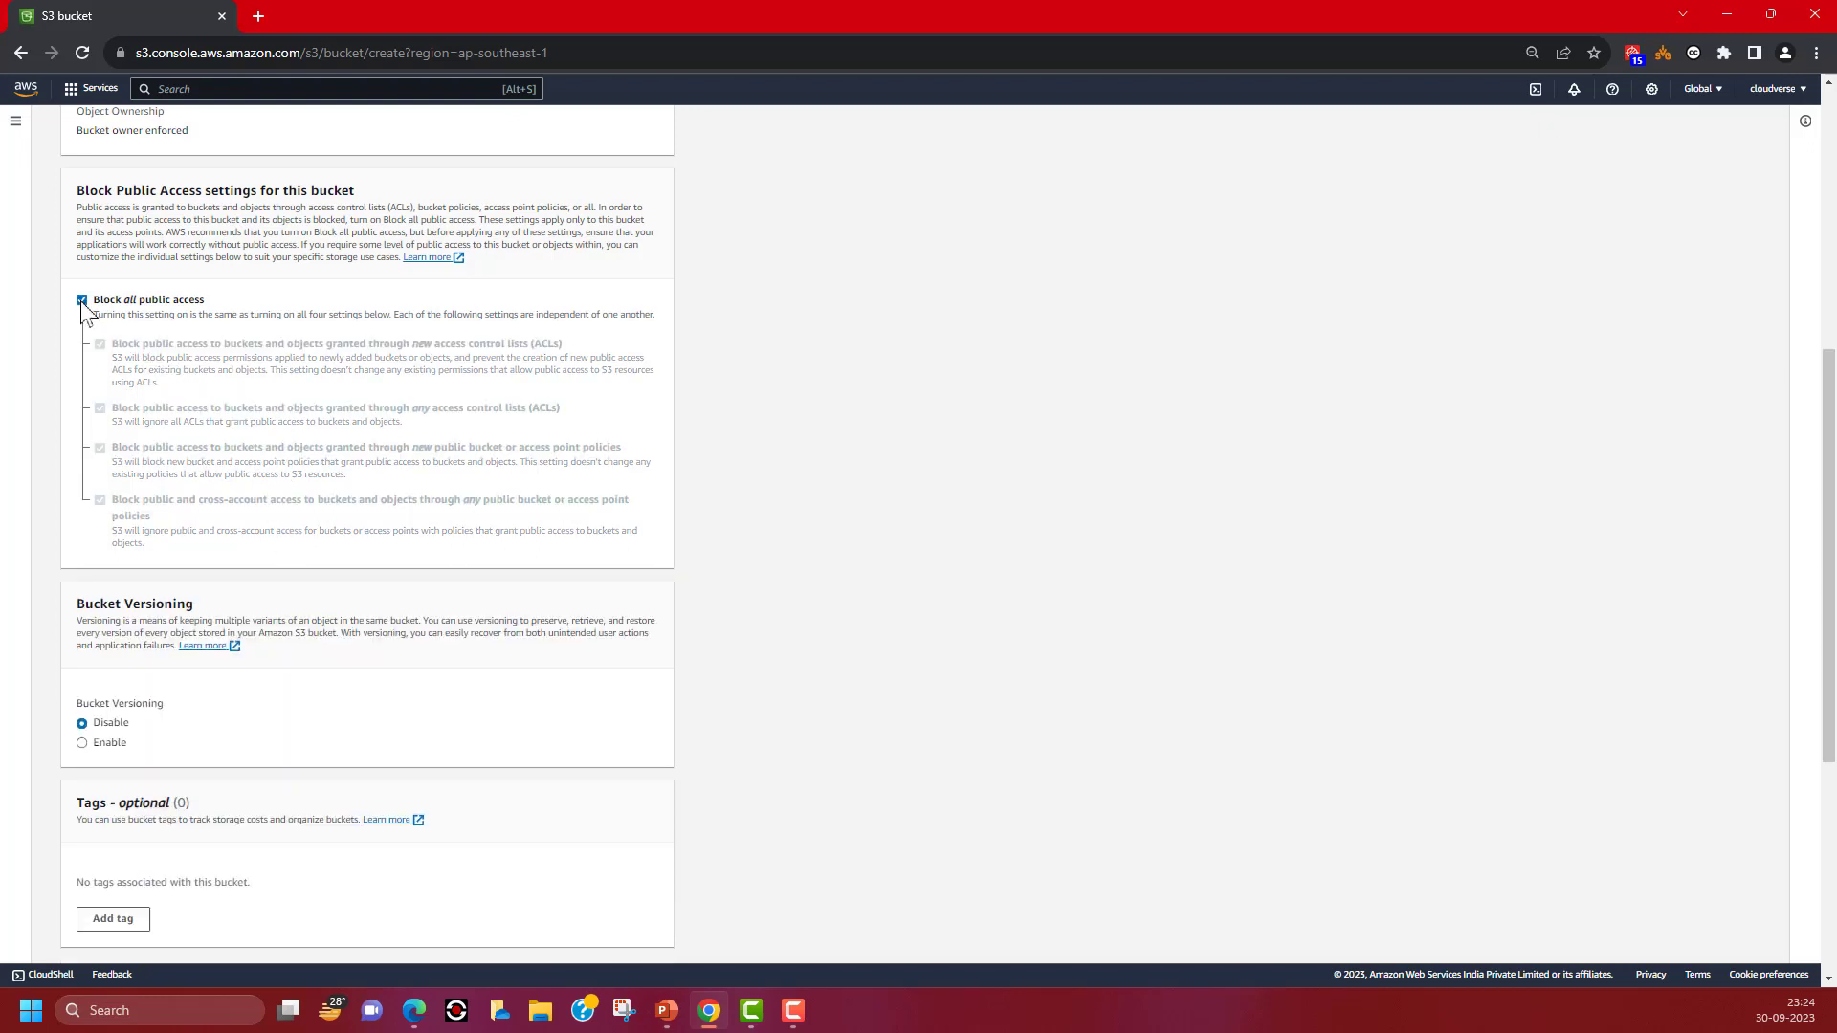
# Step: Review the versioning, tags and default encryption options, and expand the advanced settings to examine Object Lock
pyautogui.scroll(-3, 261, 603)
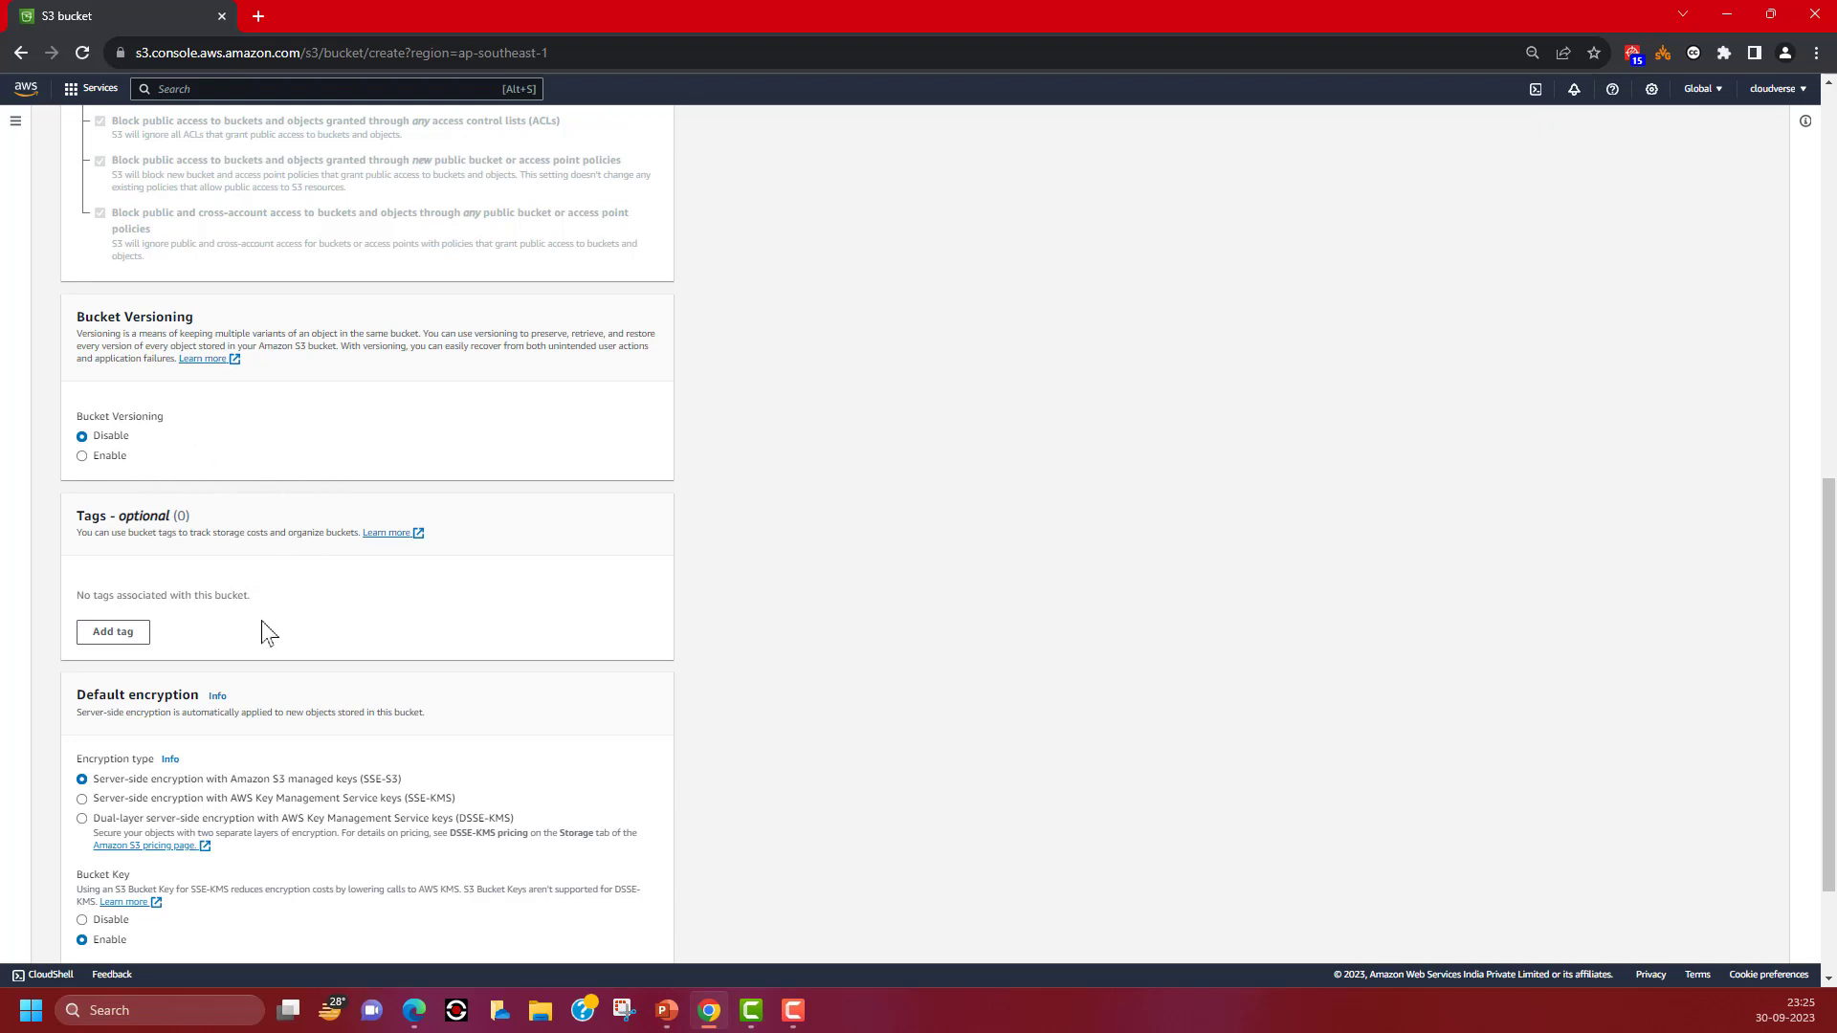
pyautogui.scroll(-2, 230, 598)
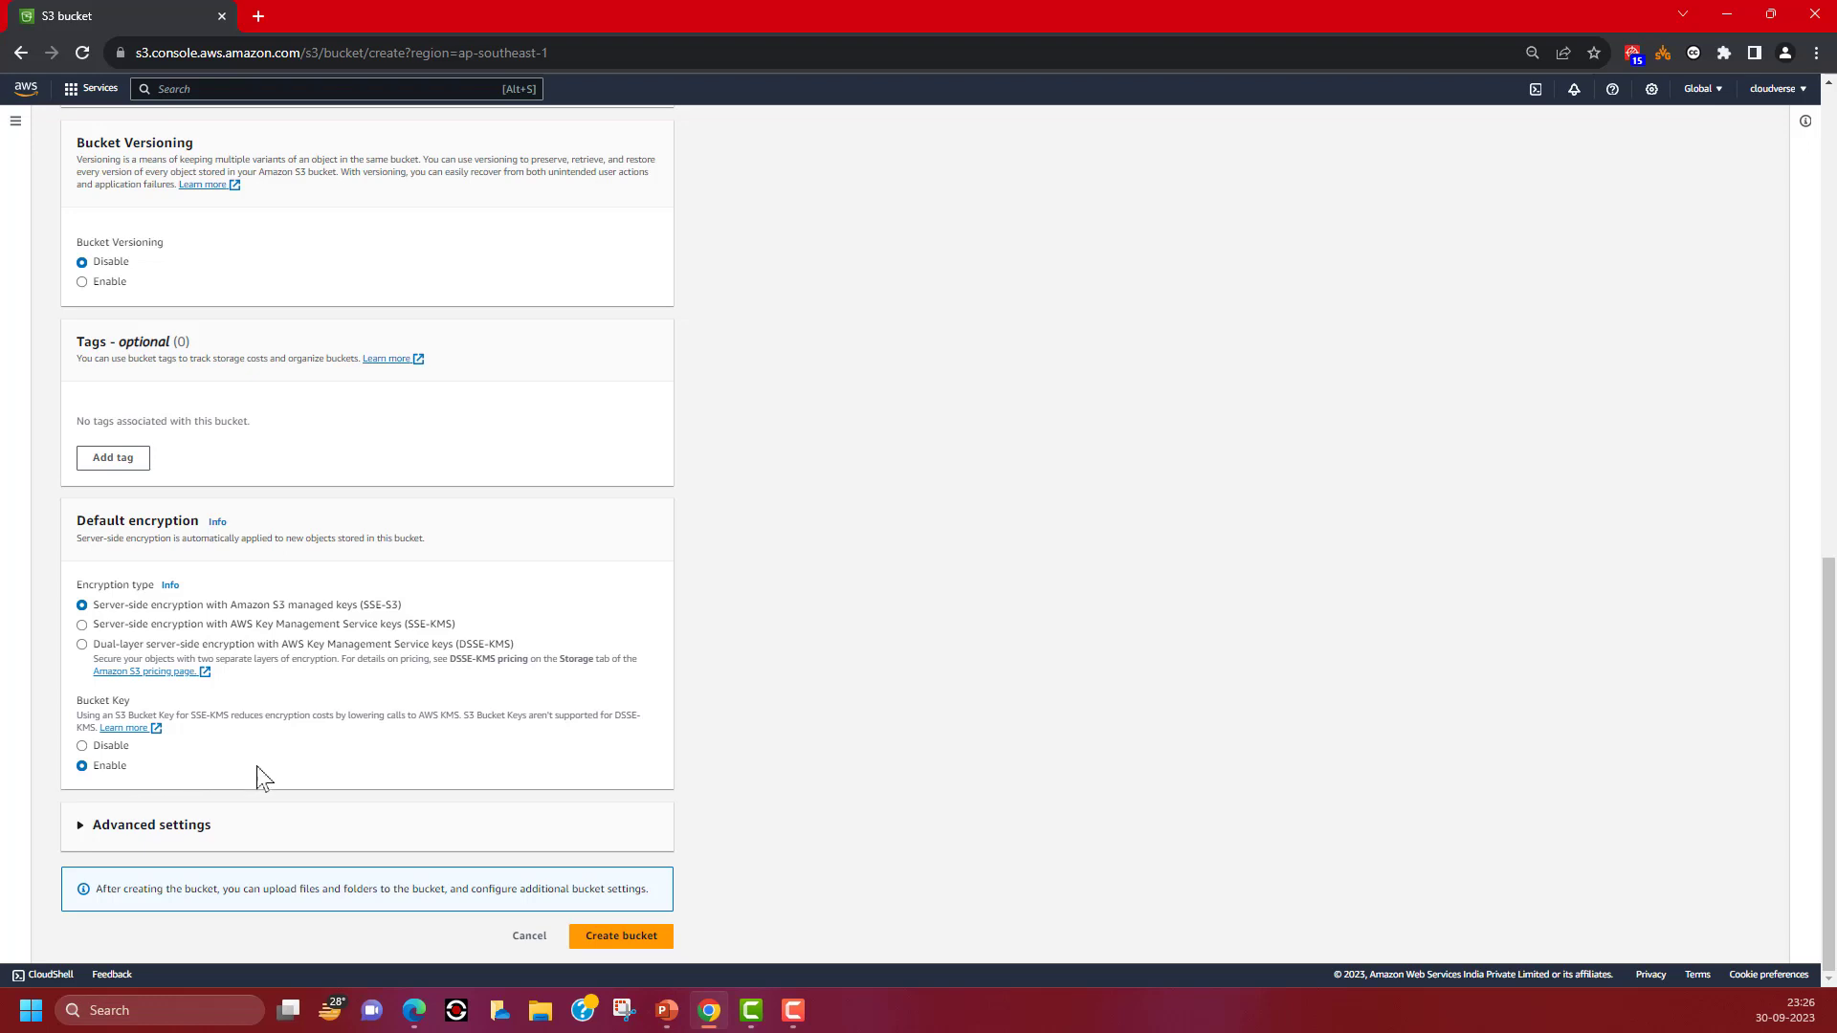
pyautogui.click(187, 829)
pyautogui.scroll(-3, 371, 722)
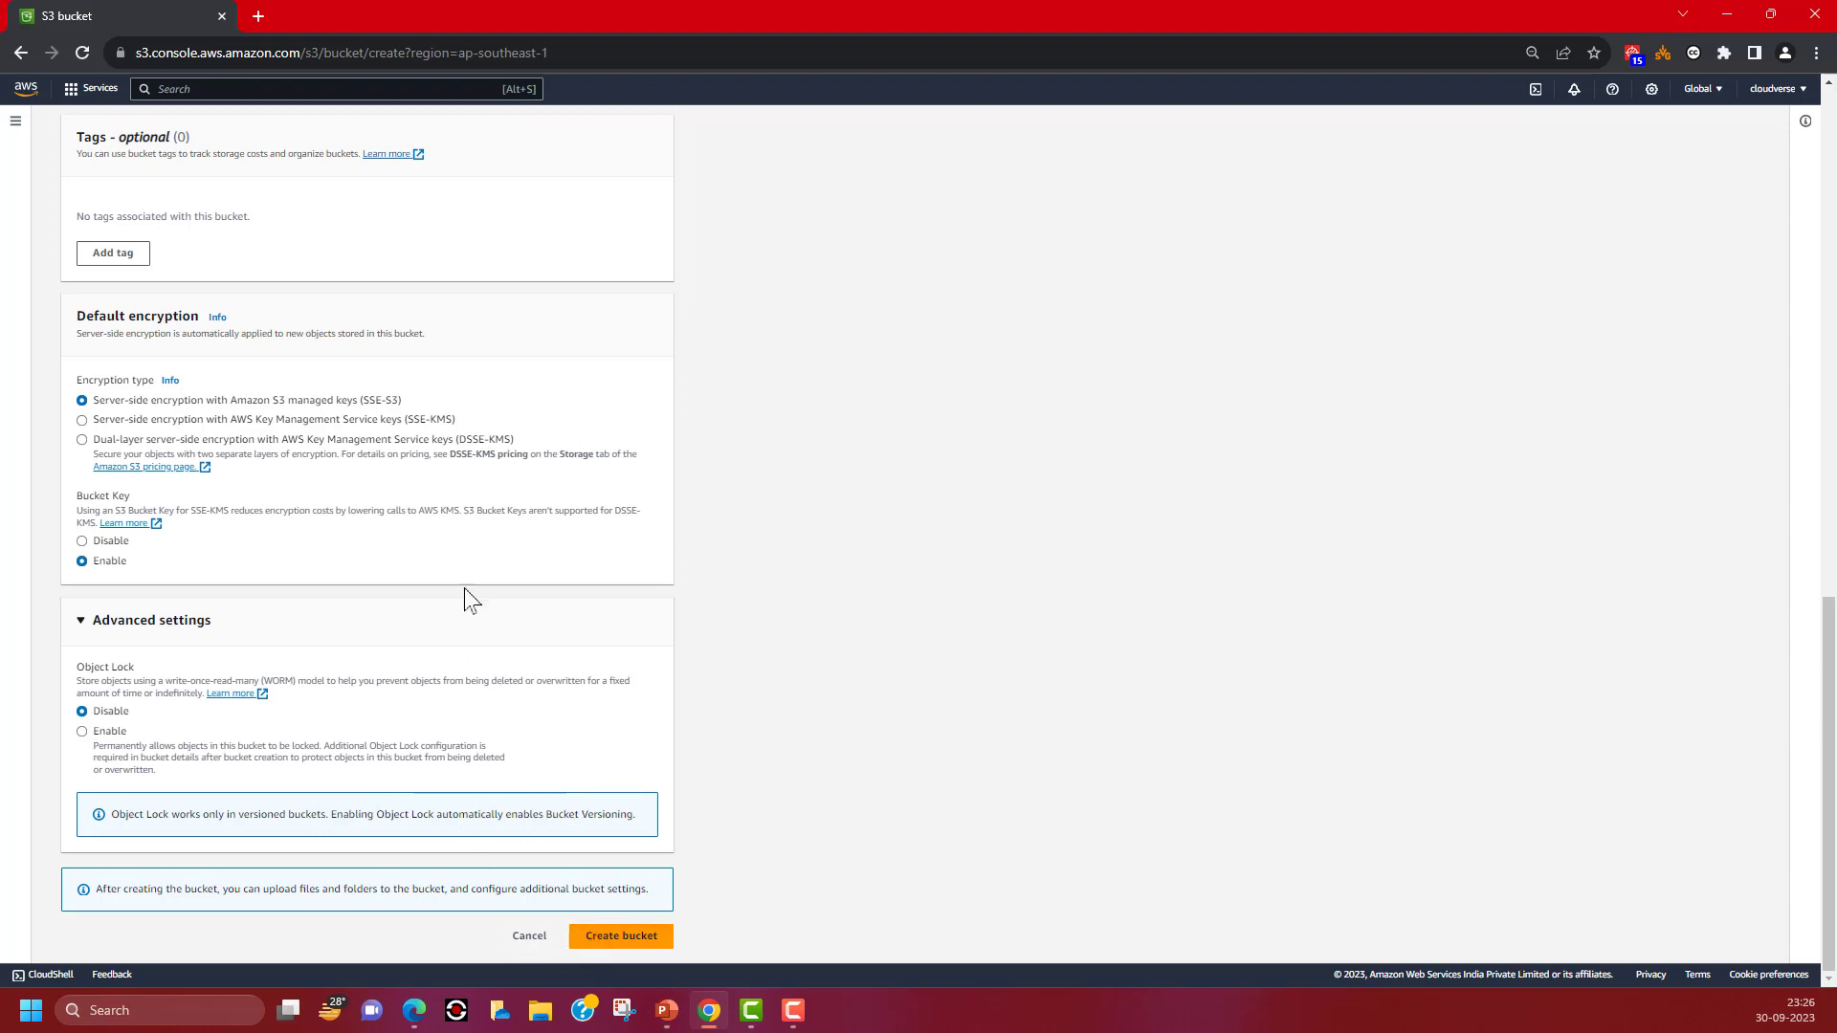
pyautogui.scroll(1, 585, 774)
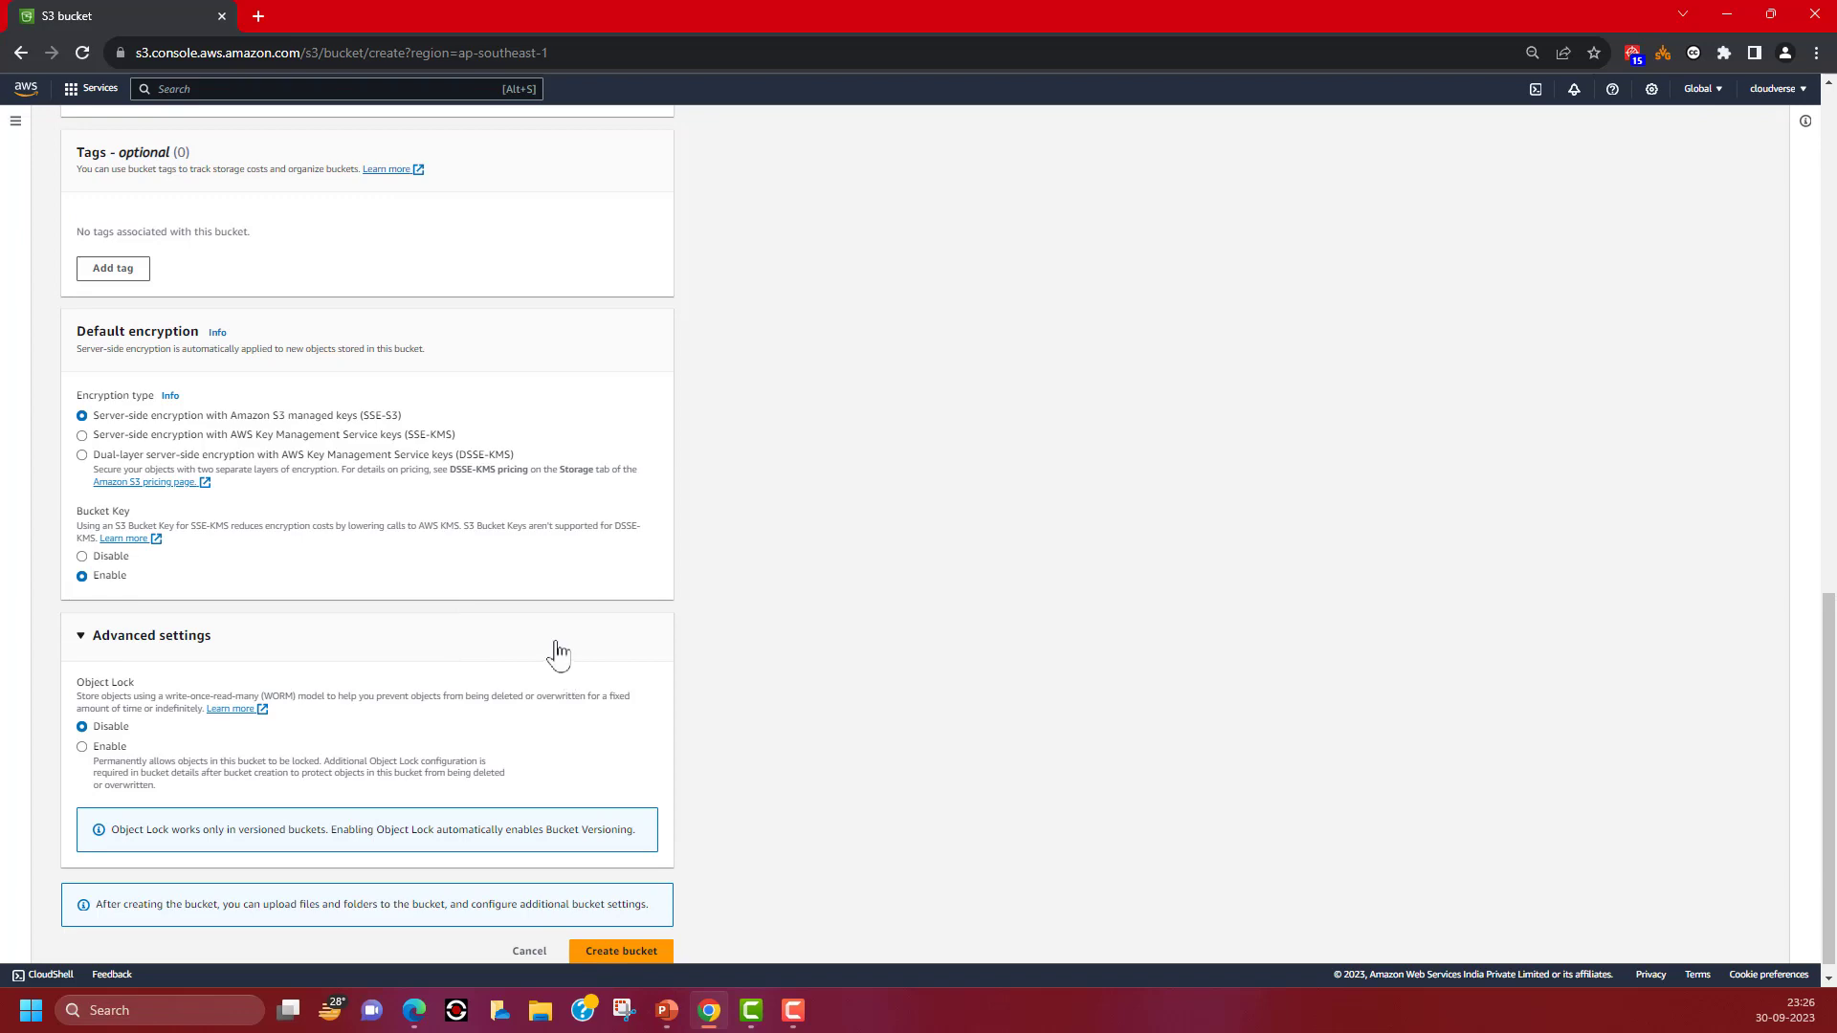
# Step: Change the bucket name to lowercase demo2-394085jf and create the bucket
pyautogui.scroll(-1, 557, 662)
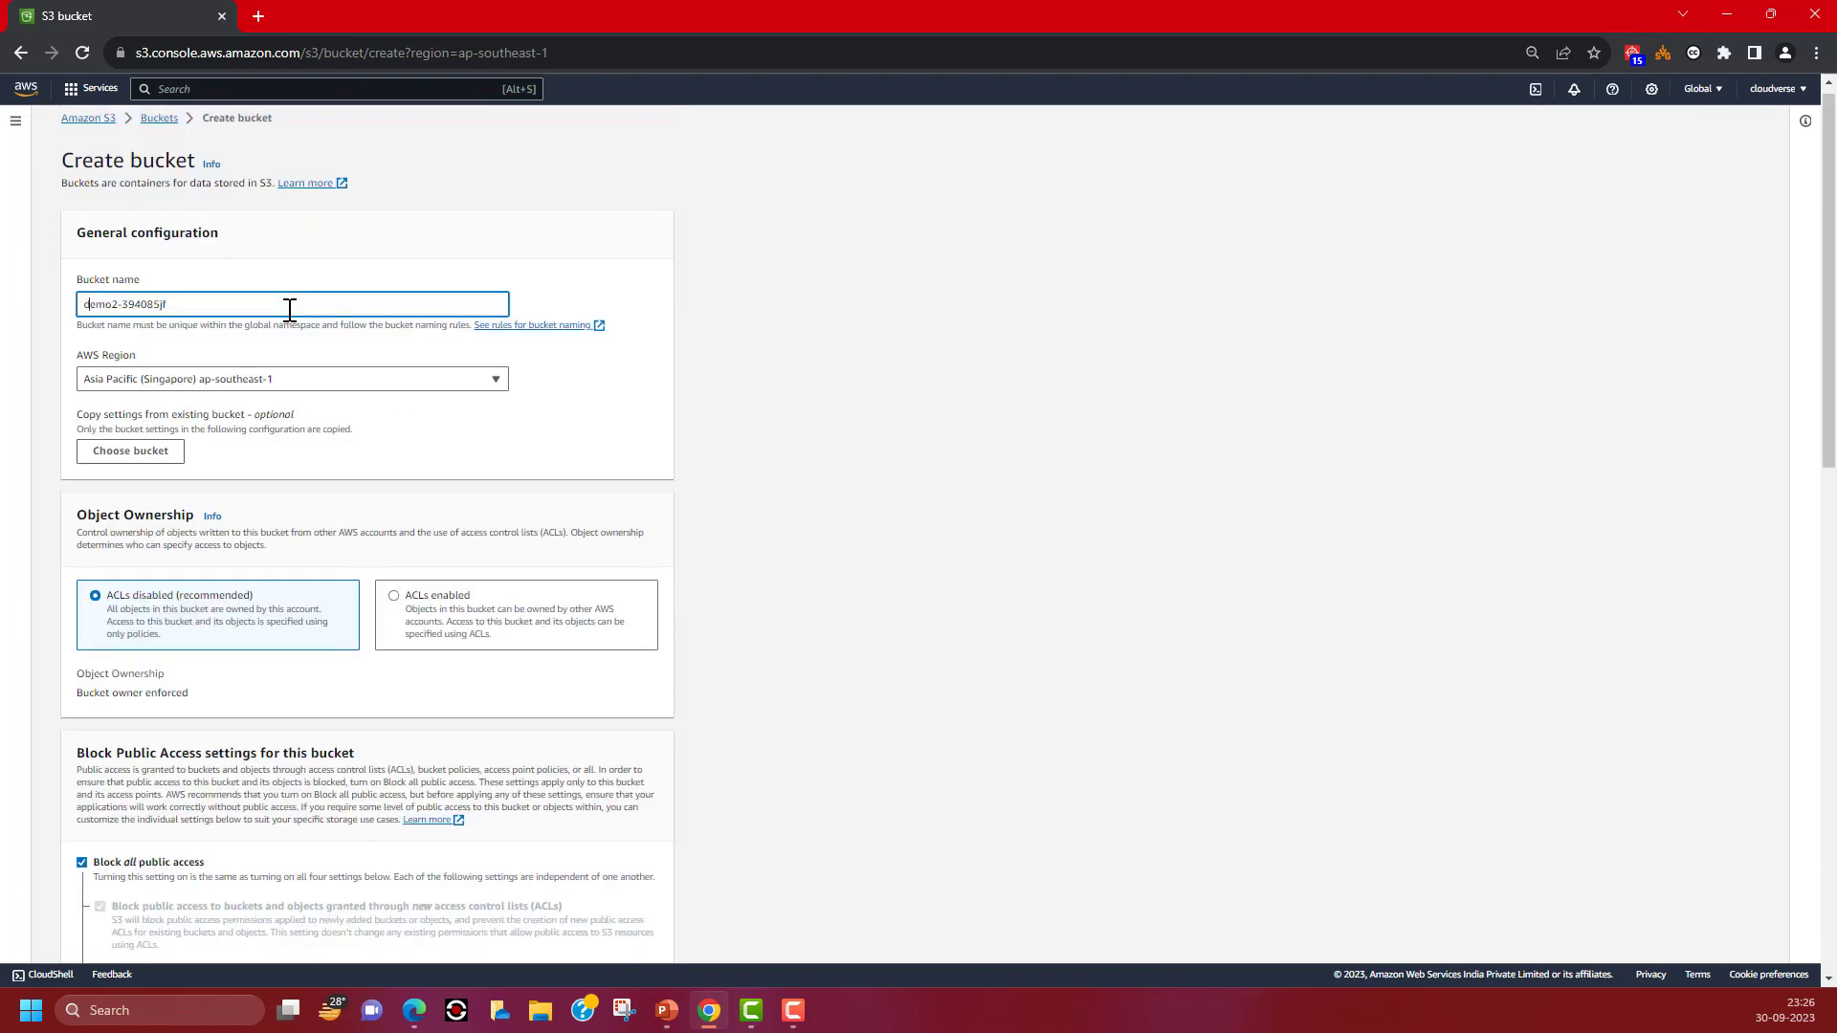
pyautogui.scroll(-6, 289, 313)
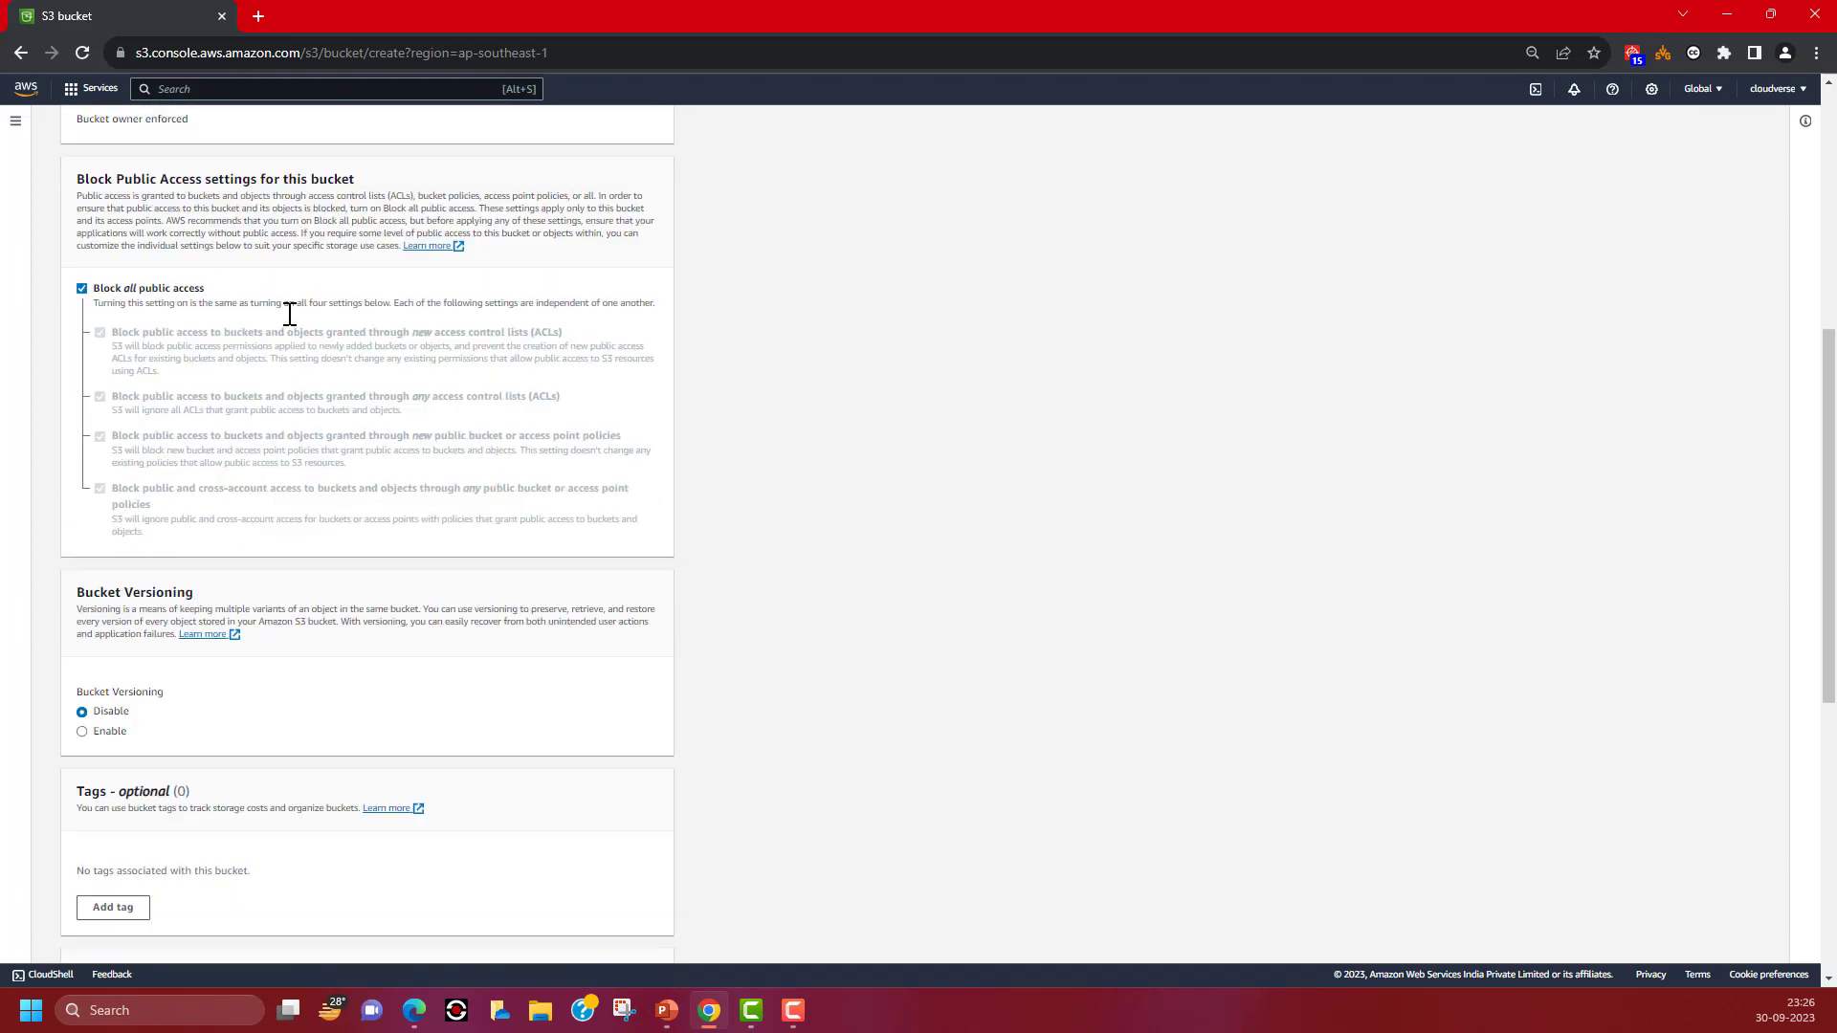
pyautogui.scroll(-7, 364, 610)
pyautogui.click(579, 938)
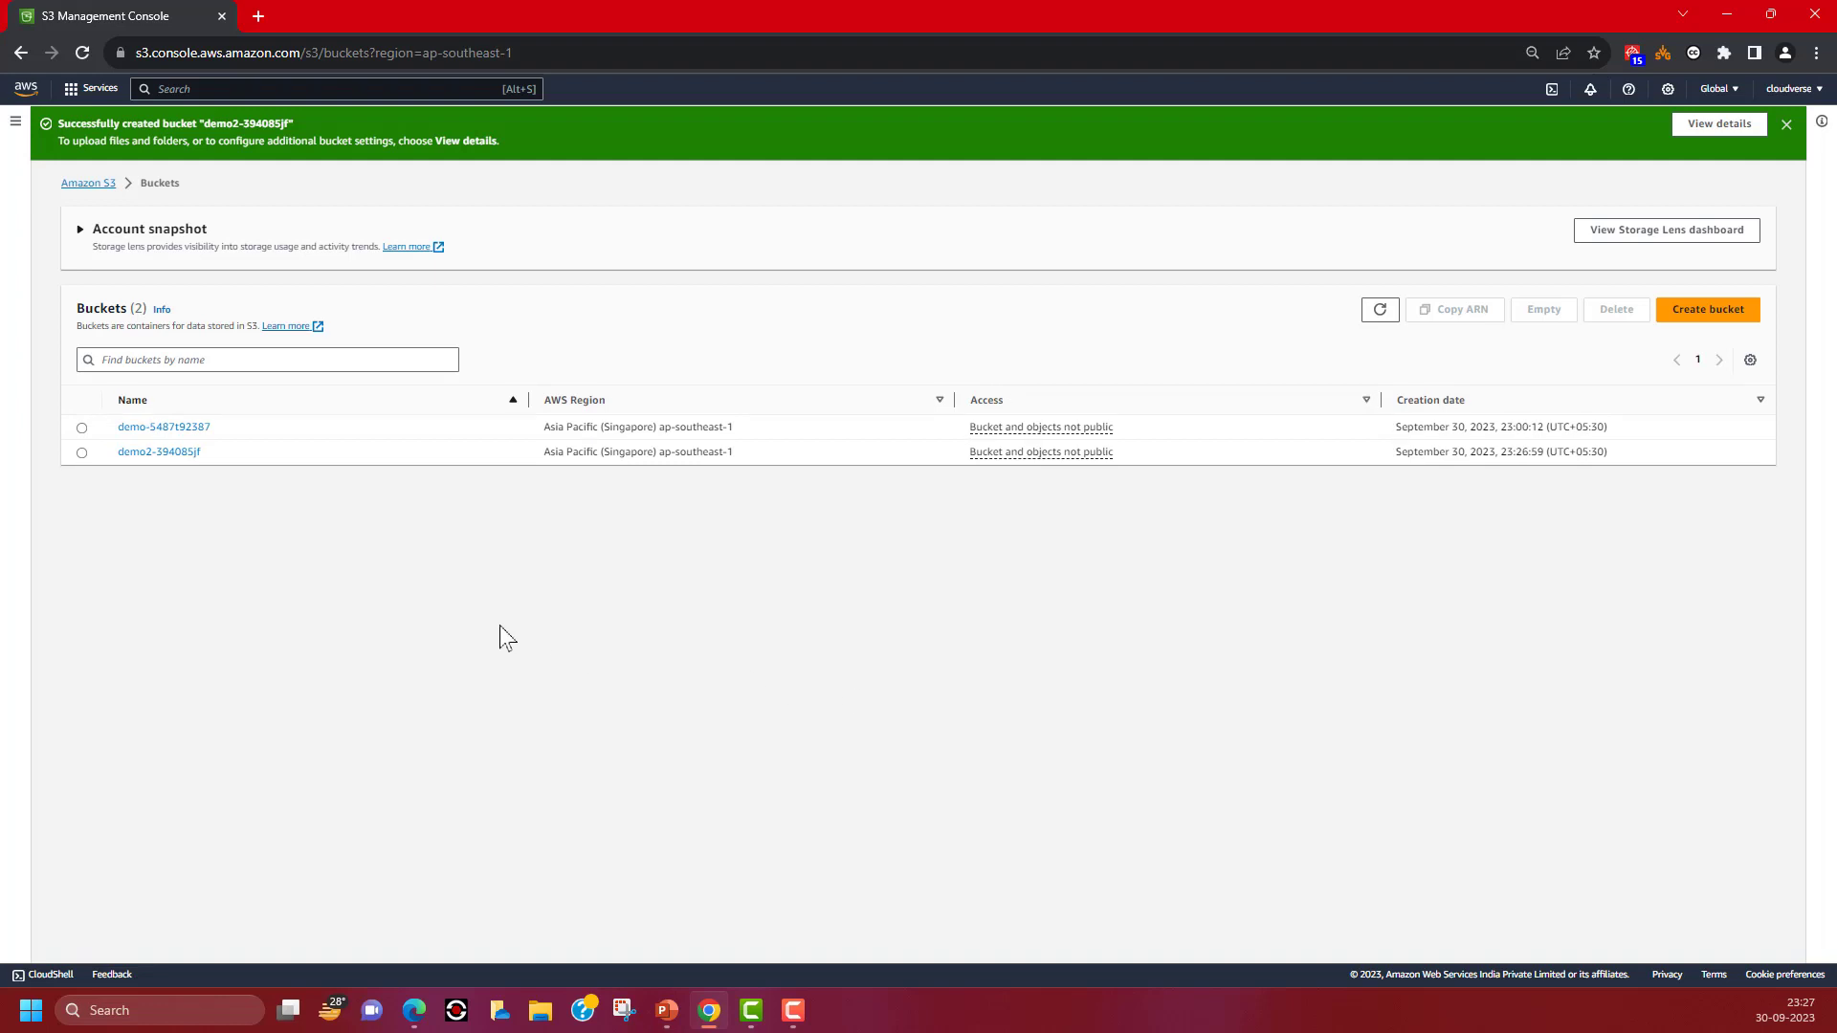
# Step: Open the demo2-394085jf bucket and examine its properties, from versioning and encryption through static website hosting
pyautogui.click(188, 463)
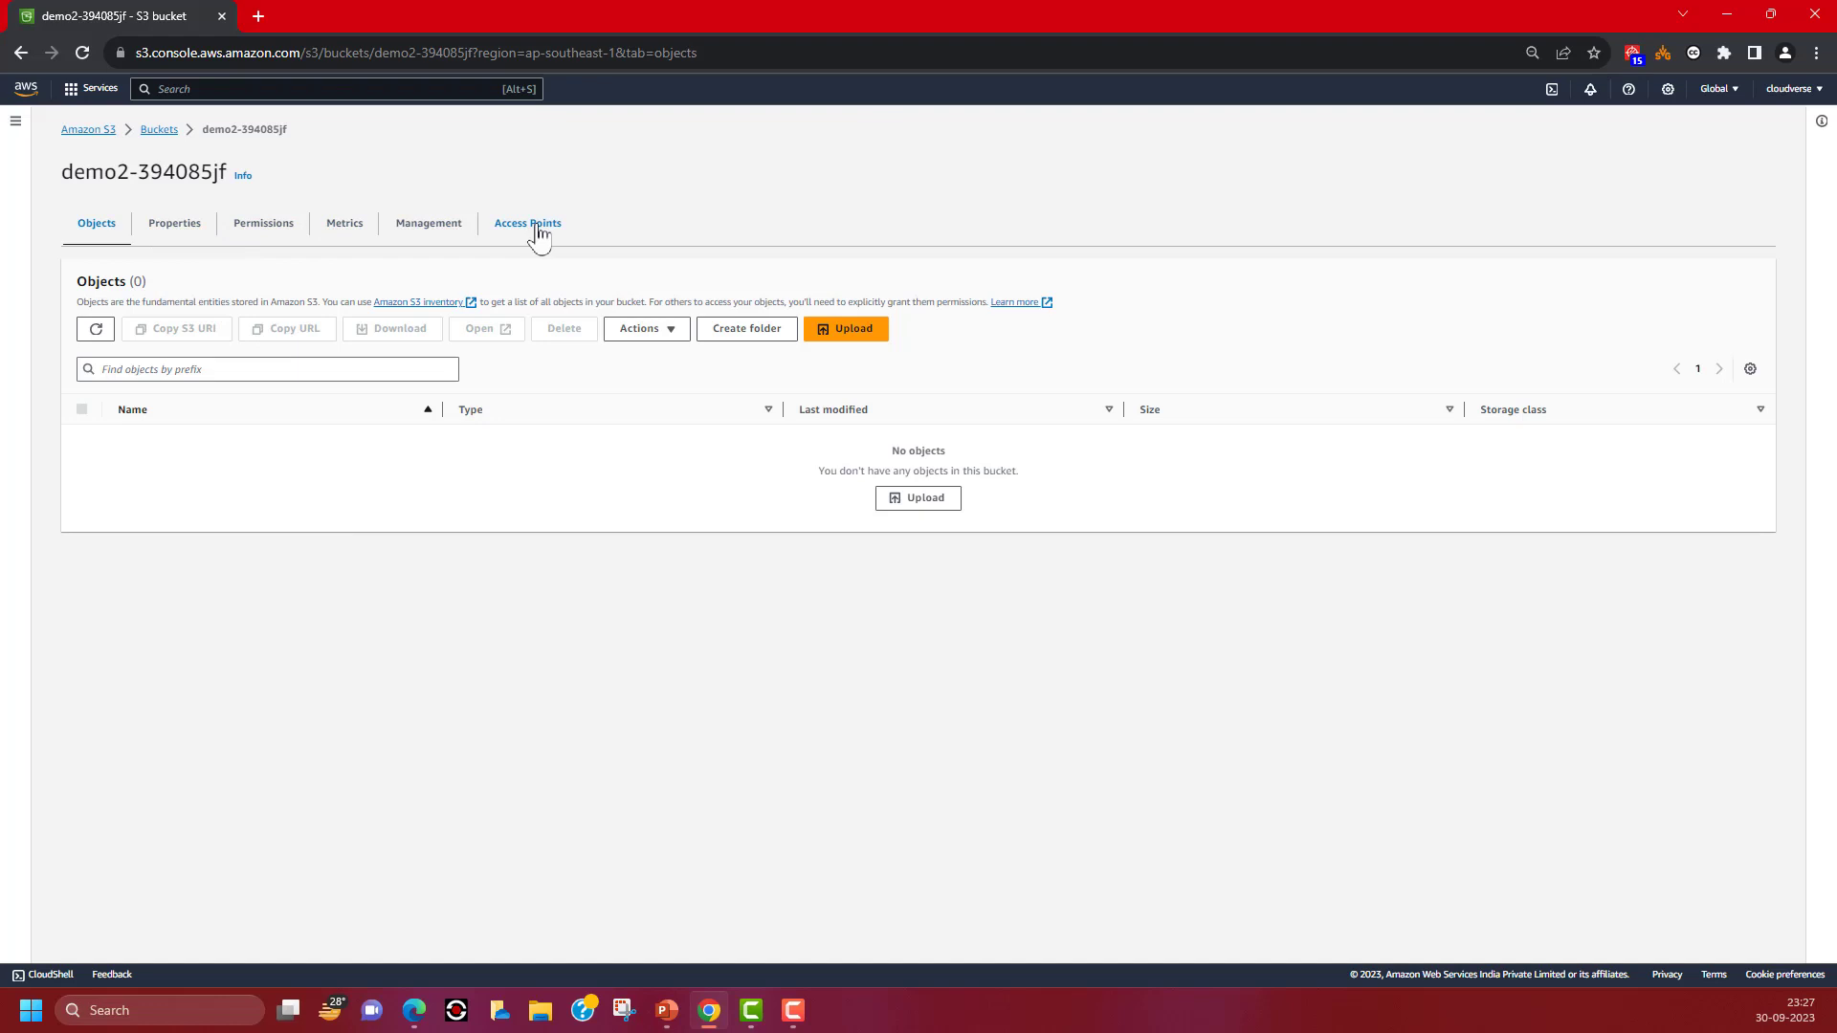
pyautogui.click(168, 227)
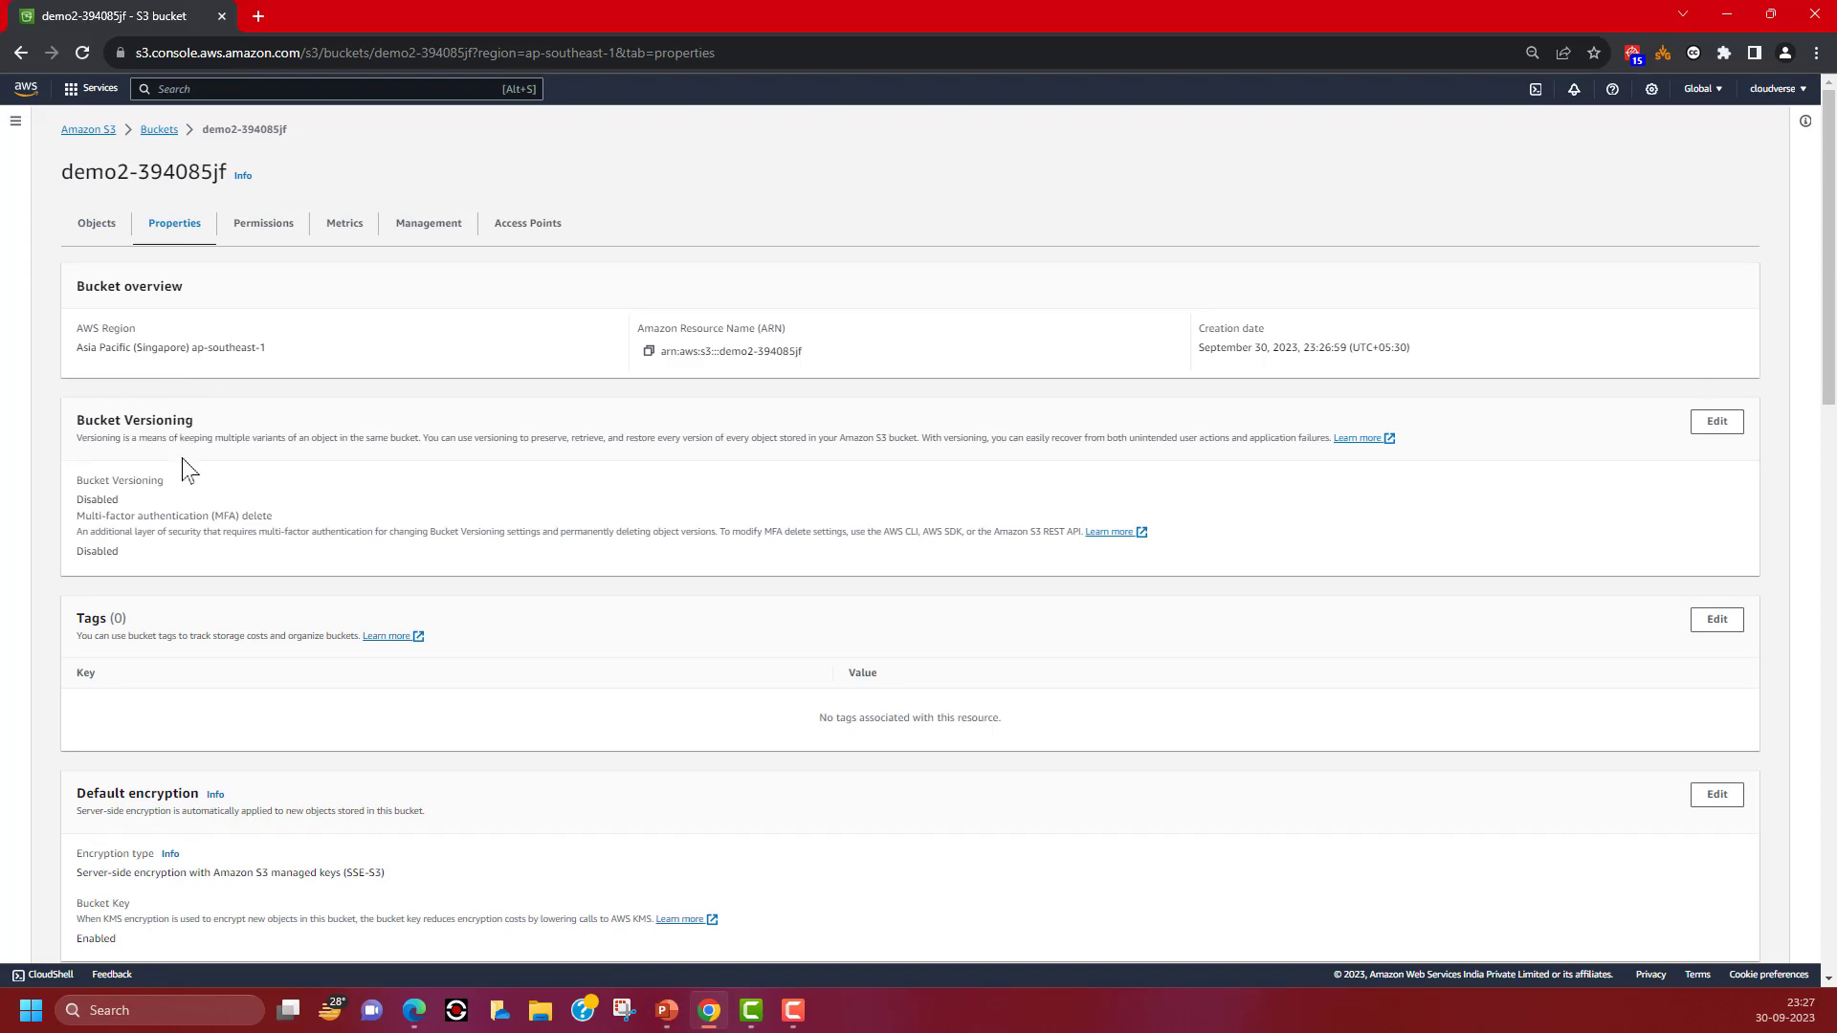
pyautogui.scroll(-5, 258, 677)
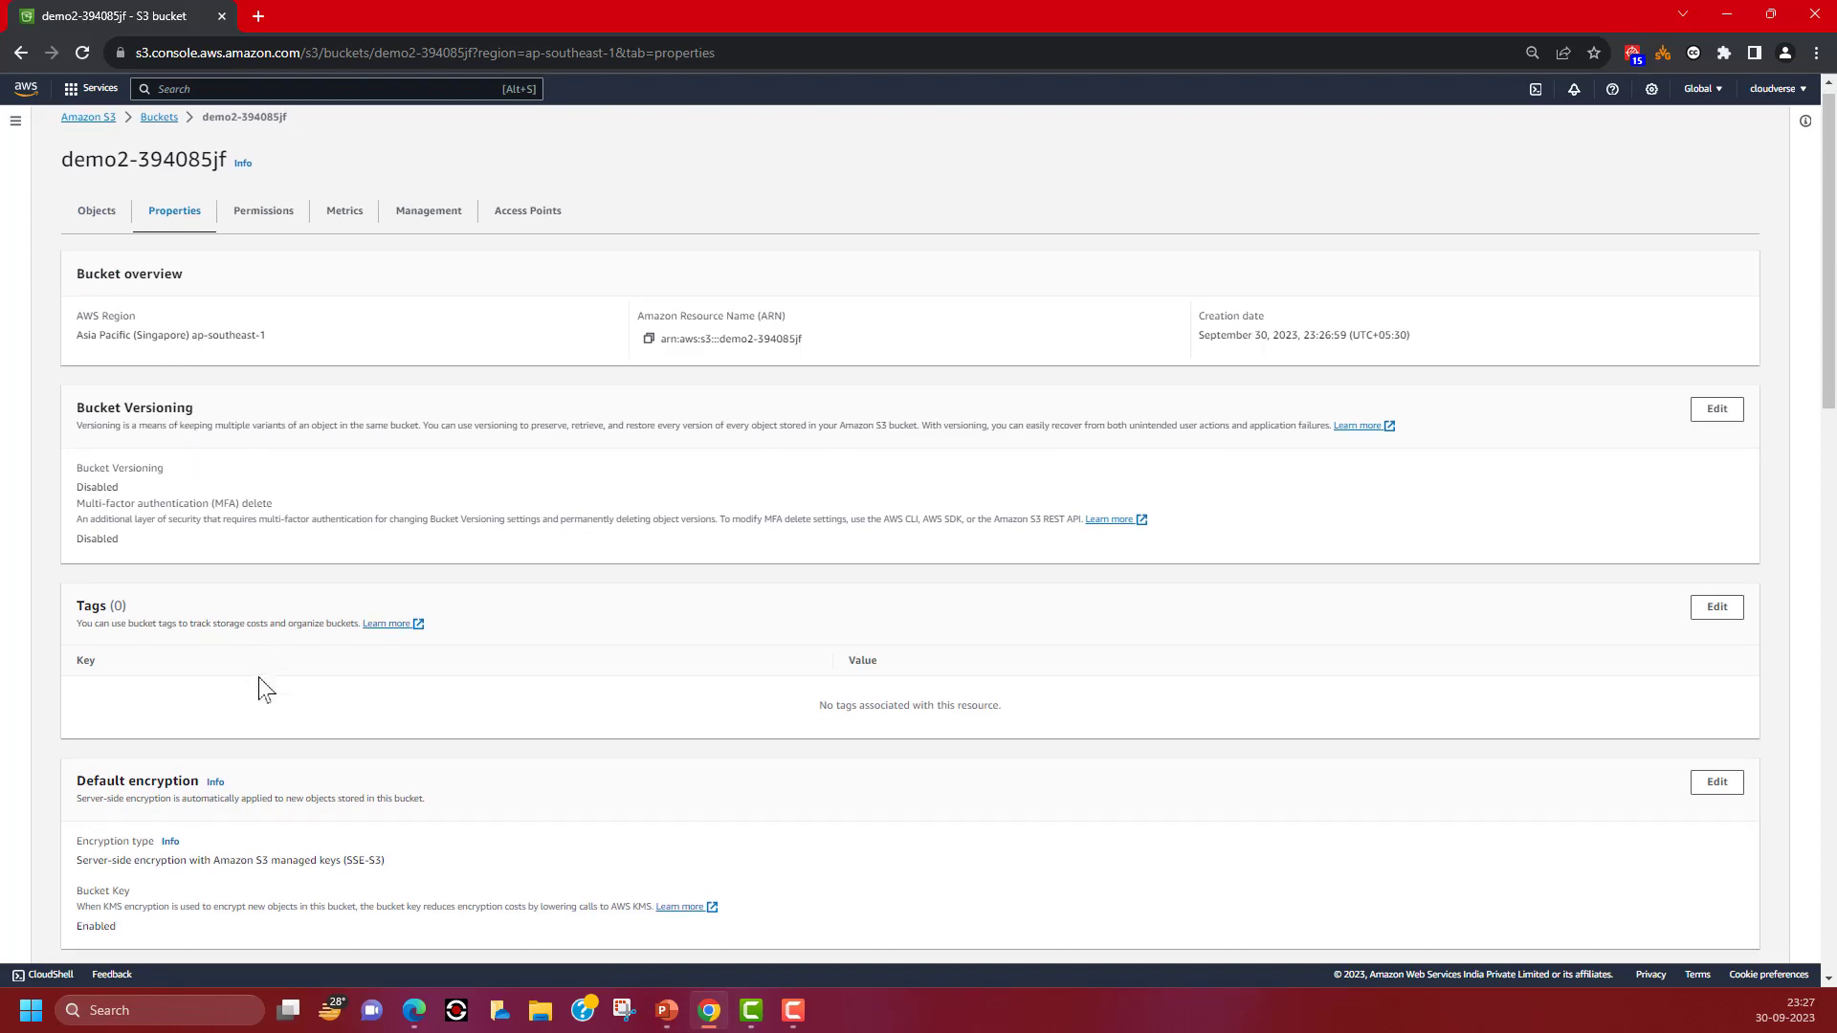
pyautogui.scroll(-4, 258, 677)
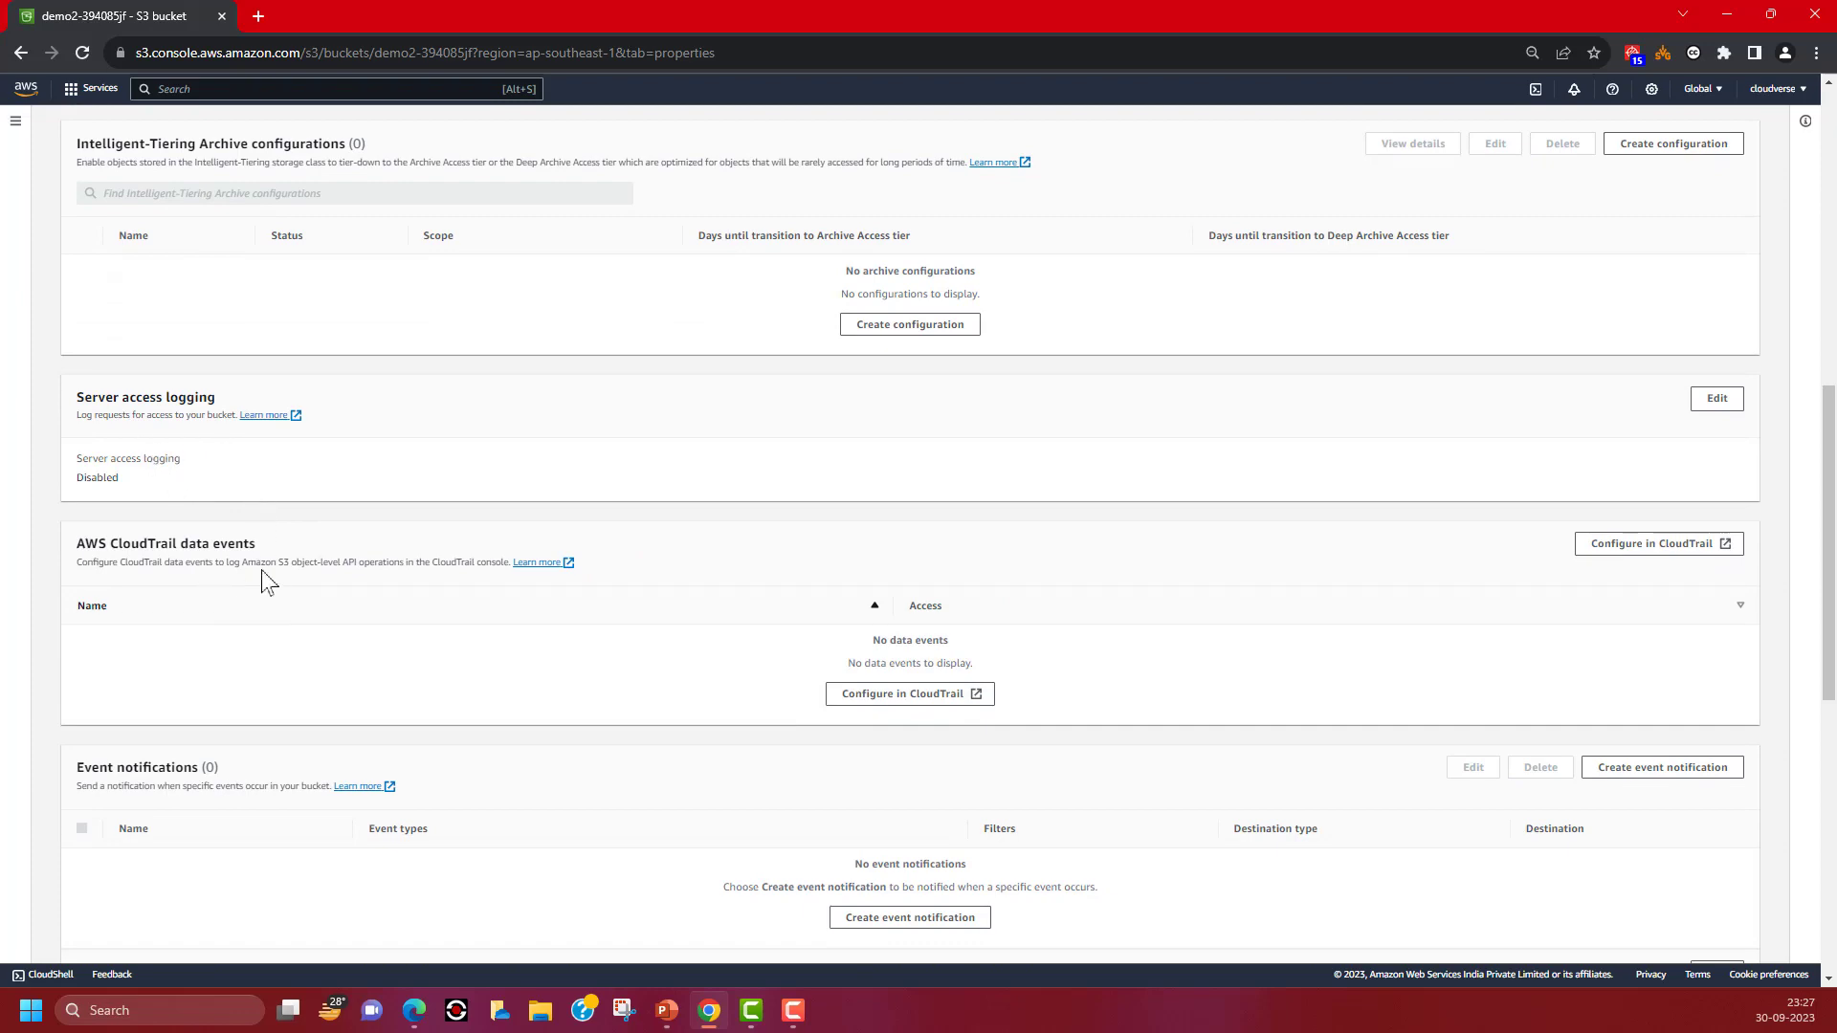
pyautogui.scroll(-7, 261, 572)
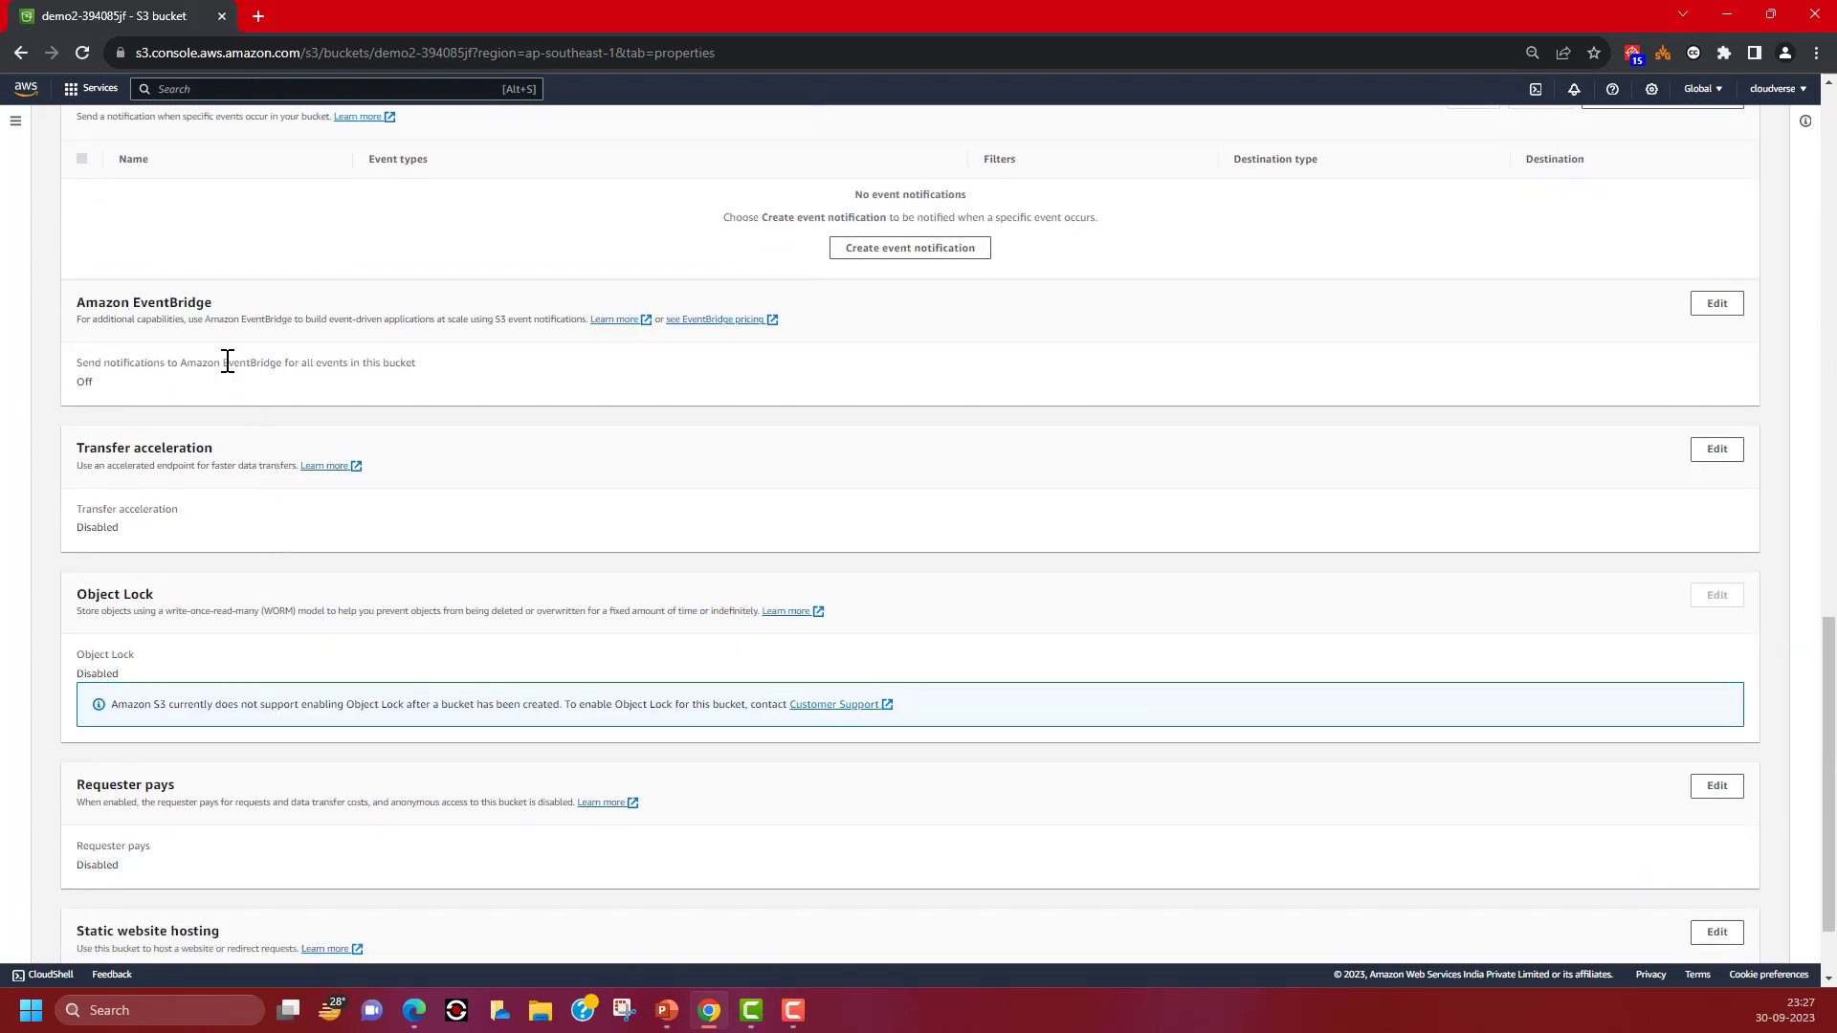
pyautogui.scroll(-1, 209, 718)
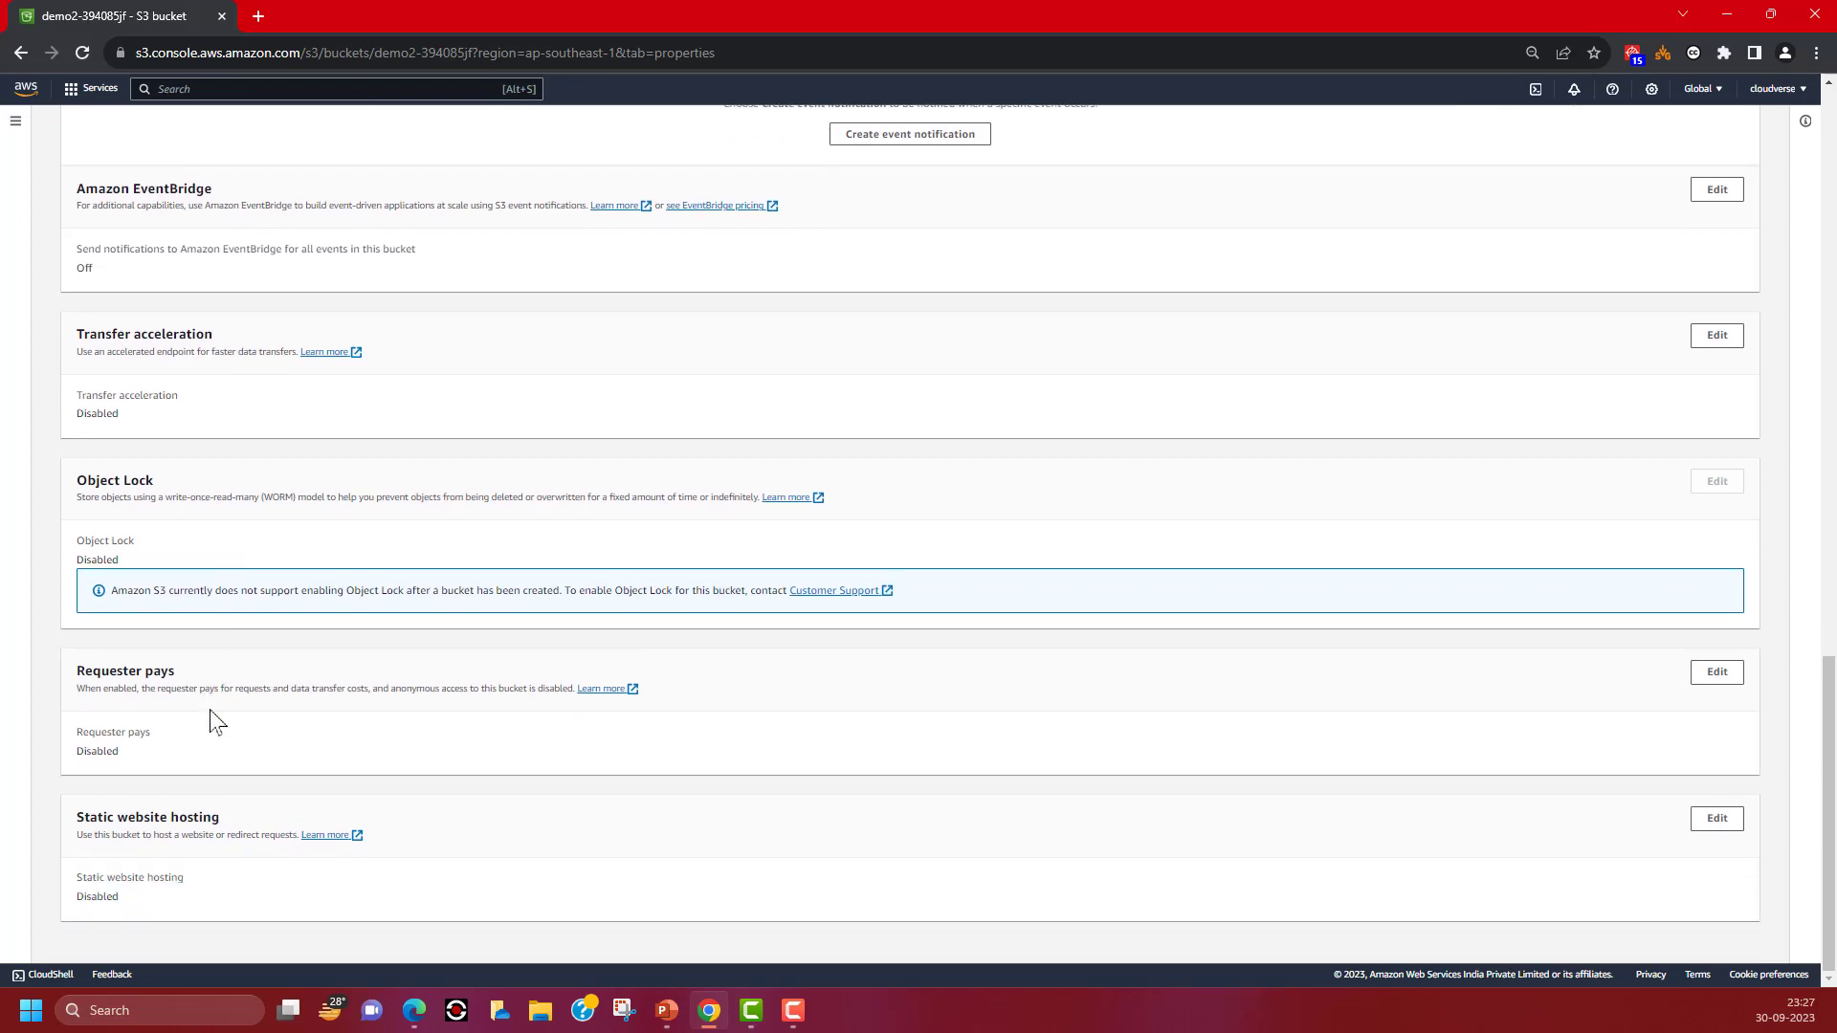
pyautogui.scroll(7, 211, 711)
pyautogui.scroll(4, 210, 711)
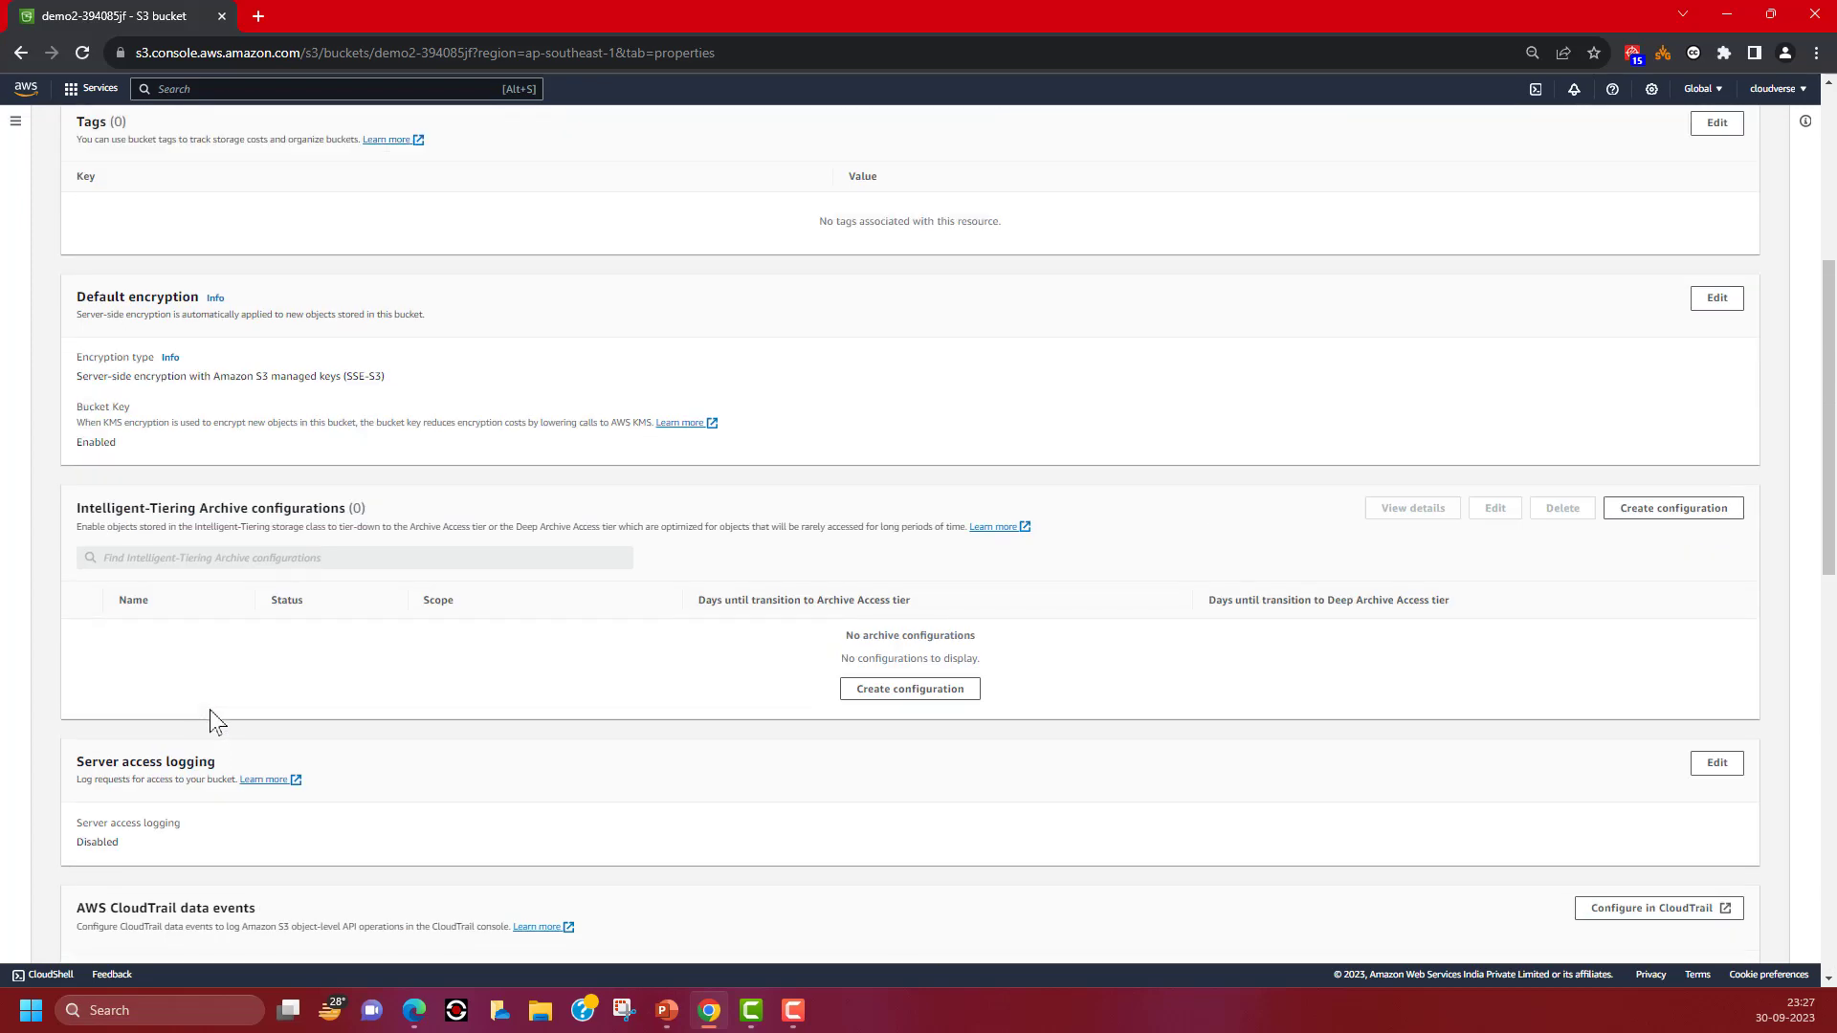
pyautogui.scroll(5, 211, 713)
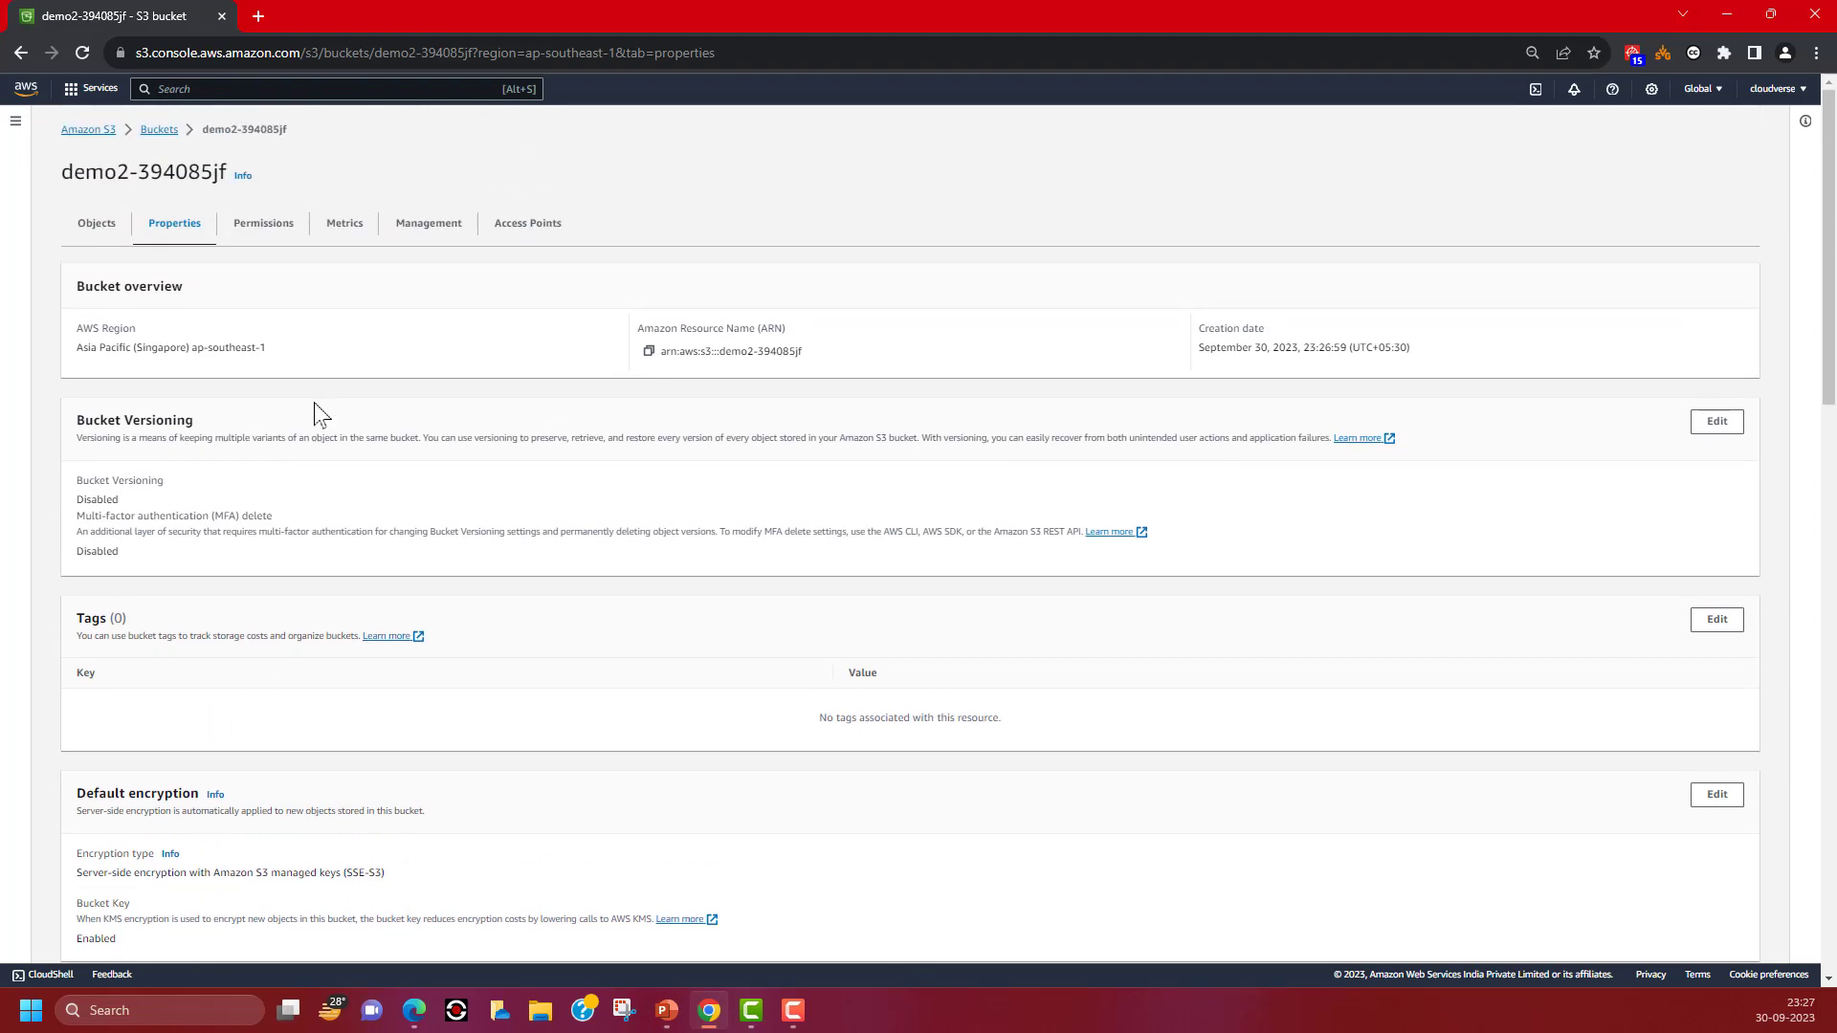
# Step: Examine the bucket's public access and policy permissions, view the Object Ownership editing options, and cancel out
pyautogui.click(264, 225)
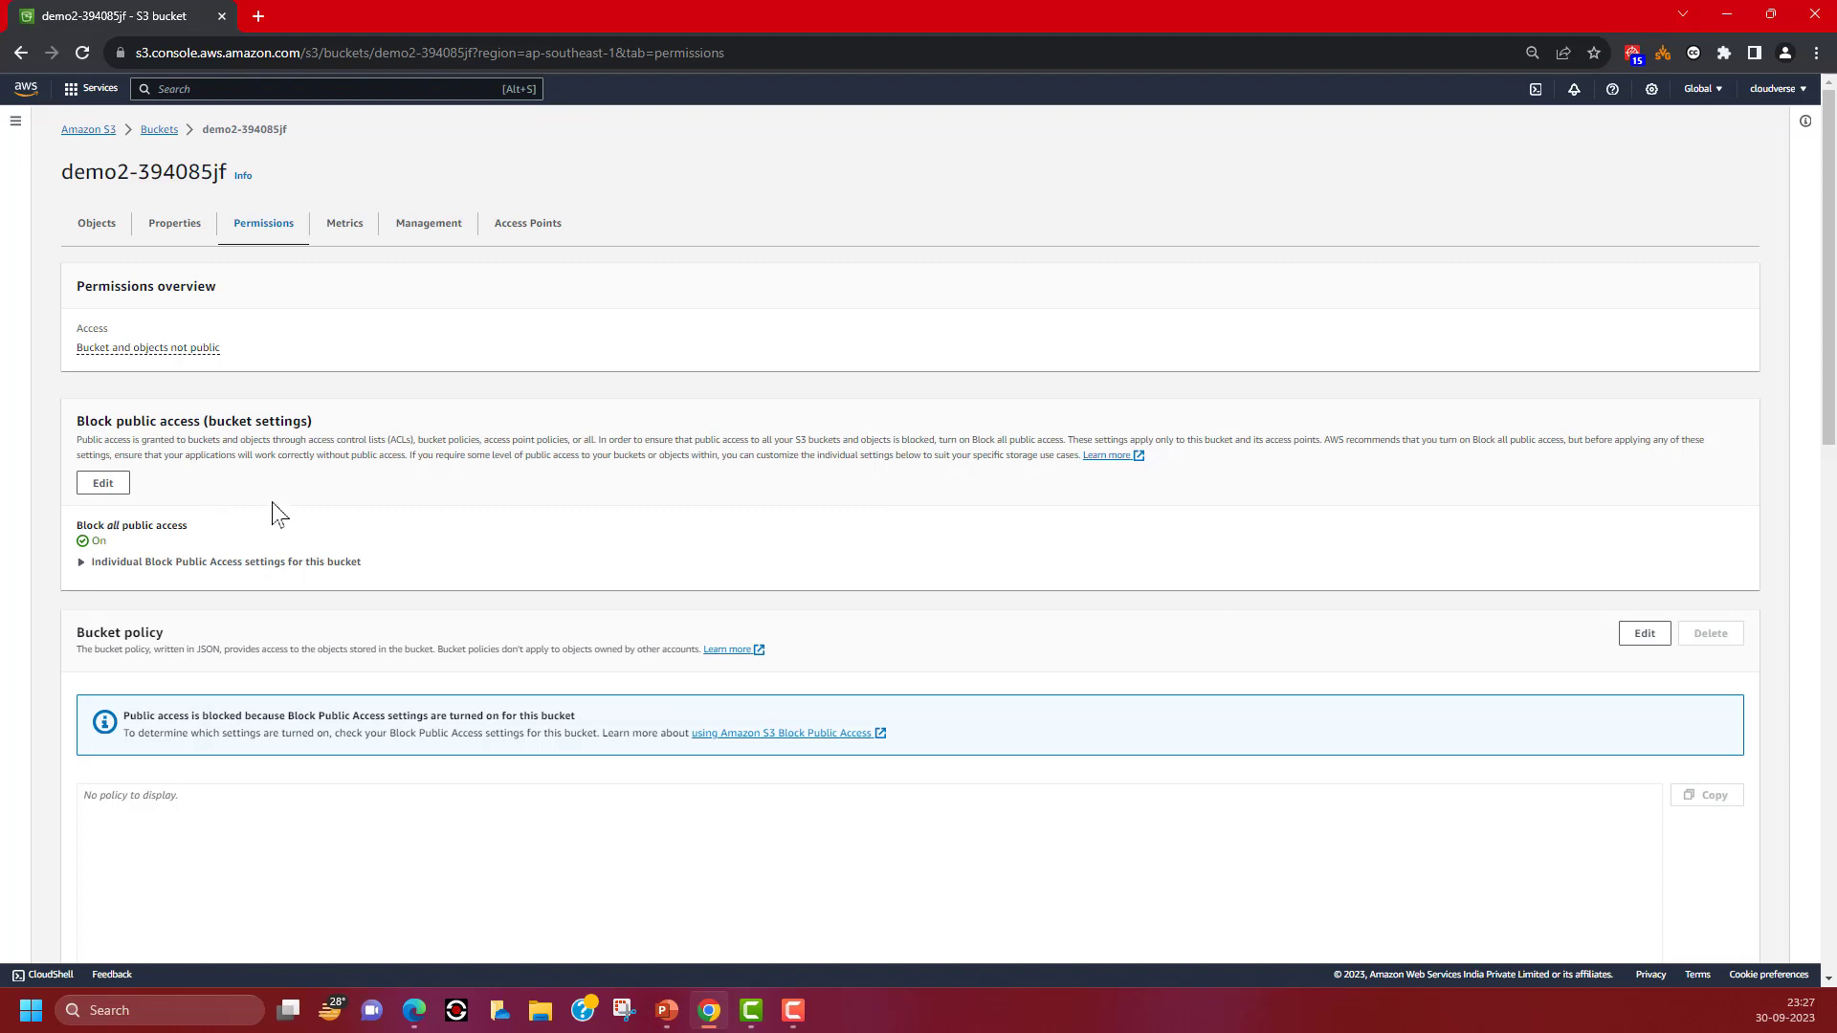
pyautogui.scroll(-3, 503, 603)
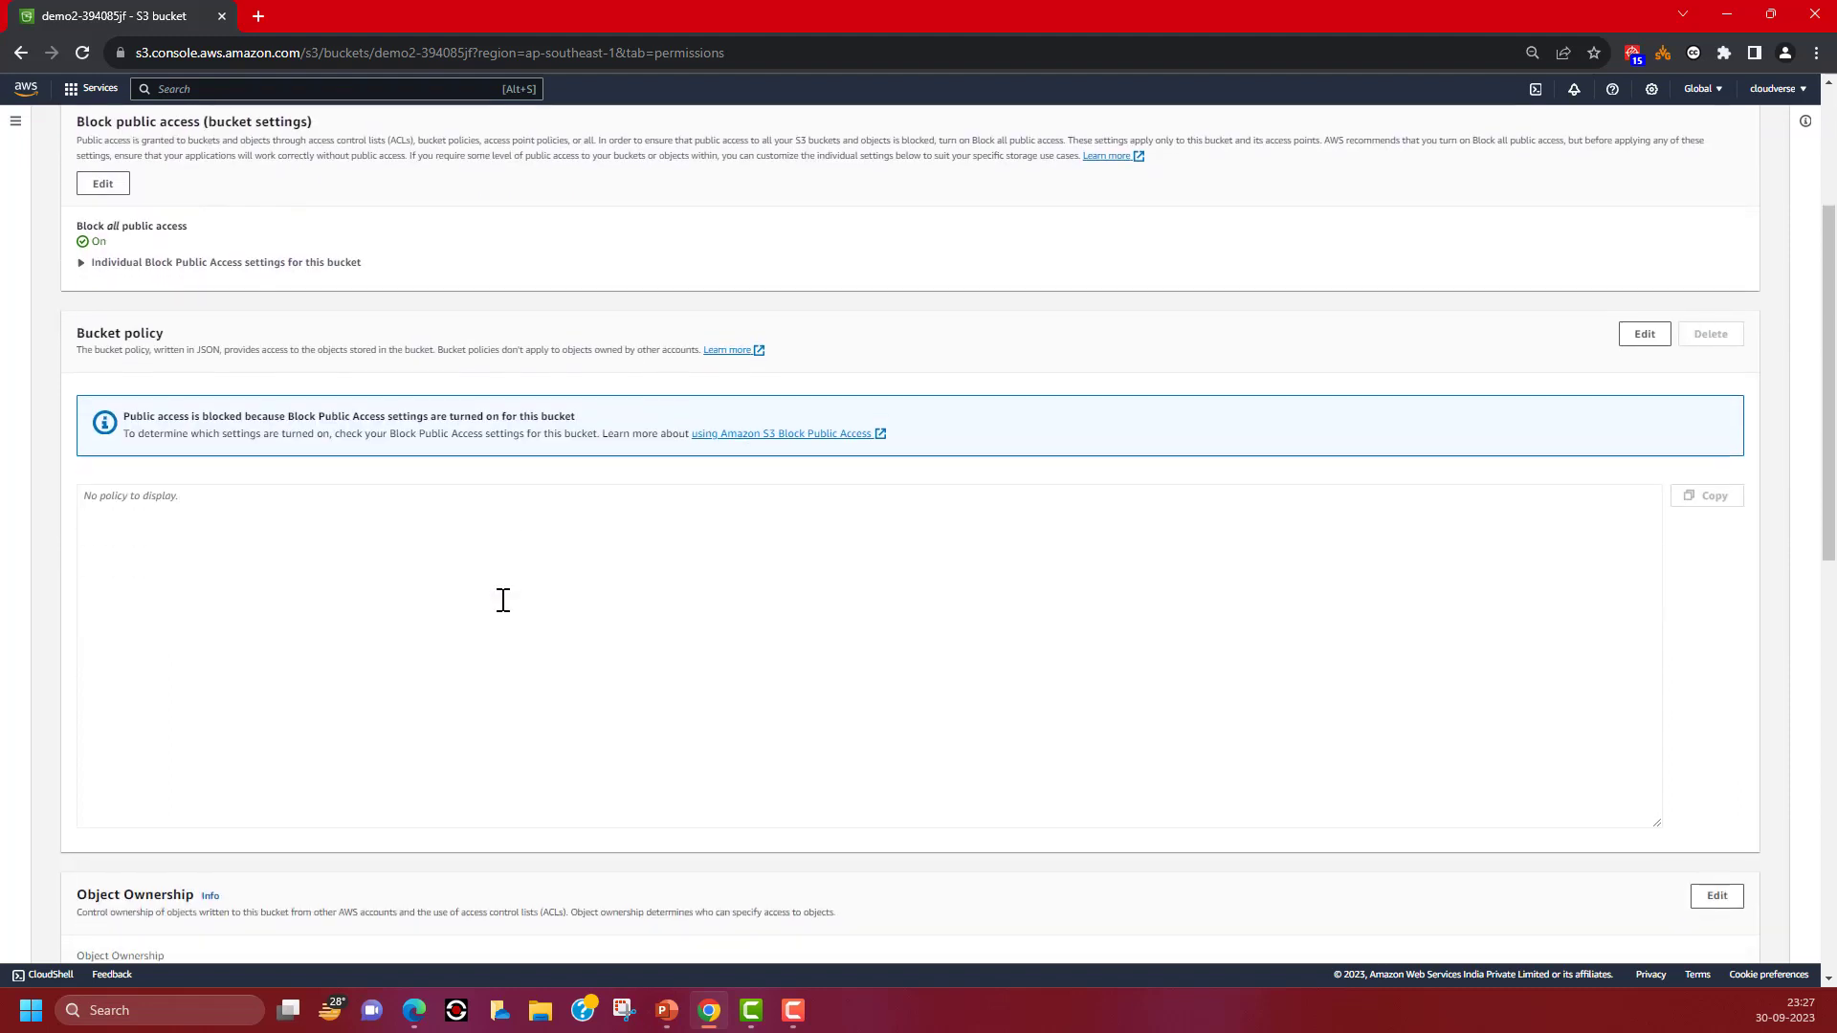
pyautogui.scroll(-5, 504, 600)
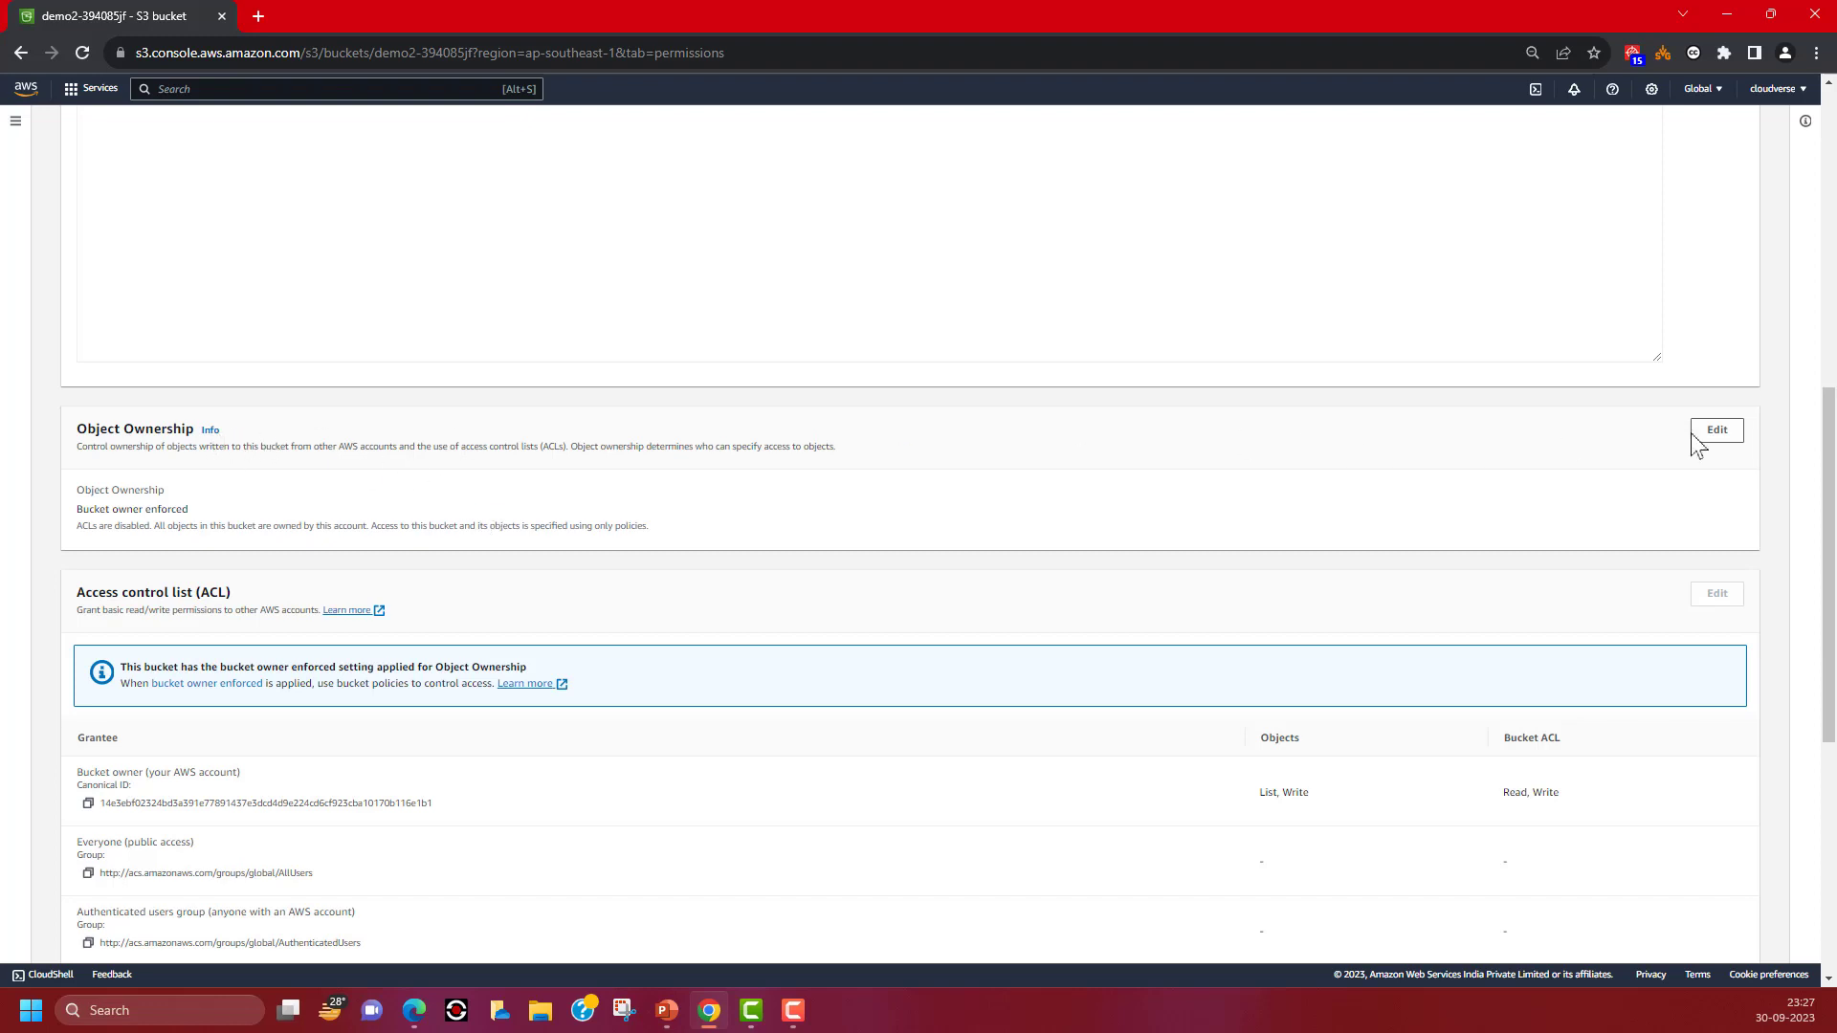
pyautogui.click(1720, 436)
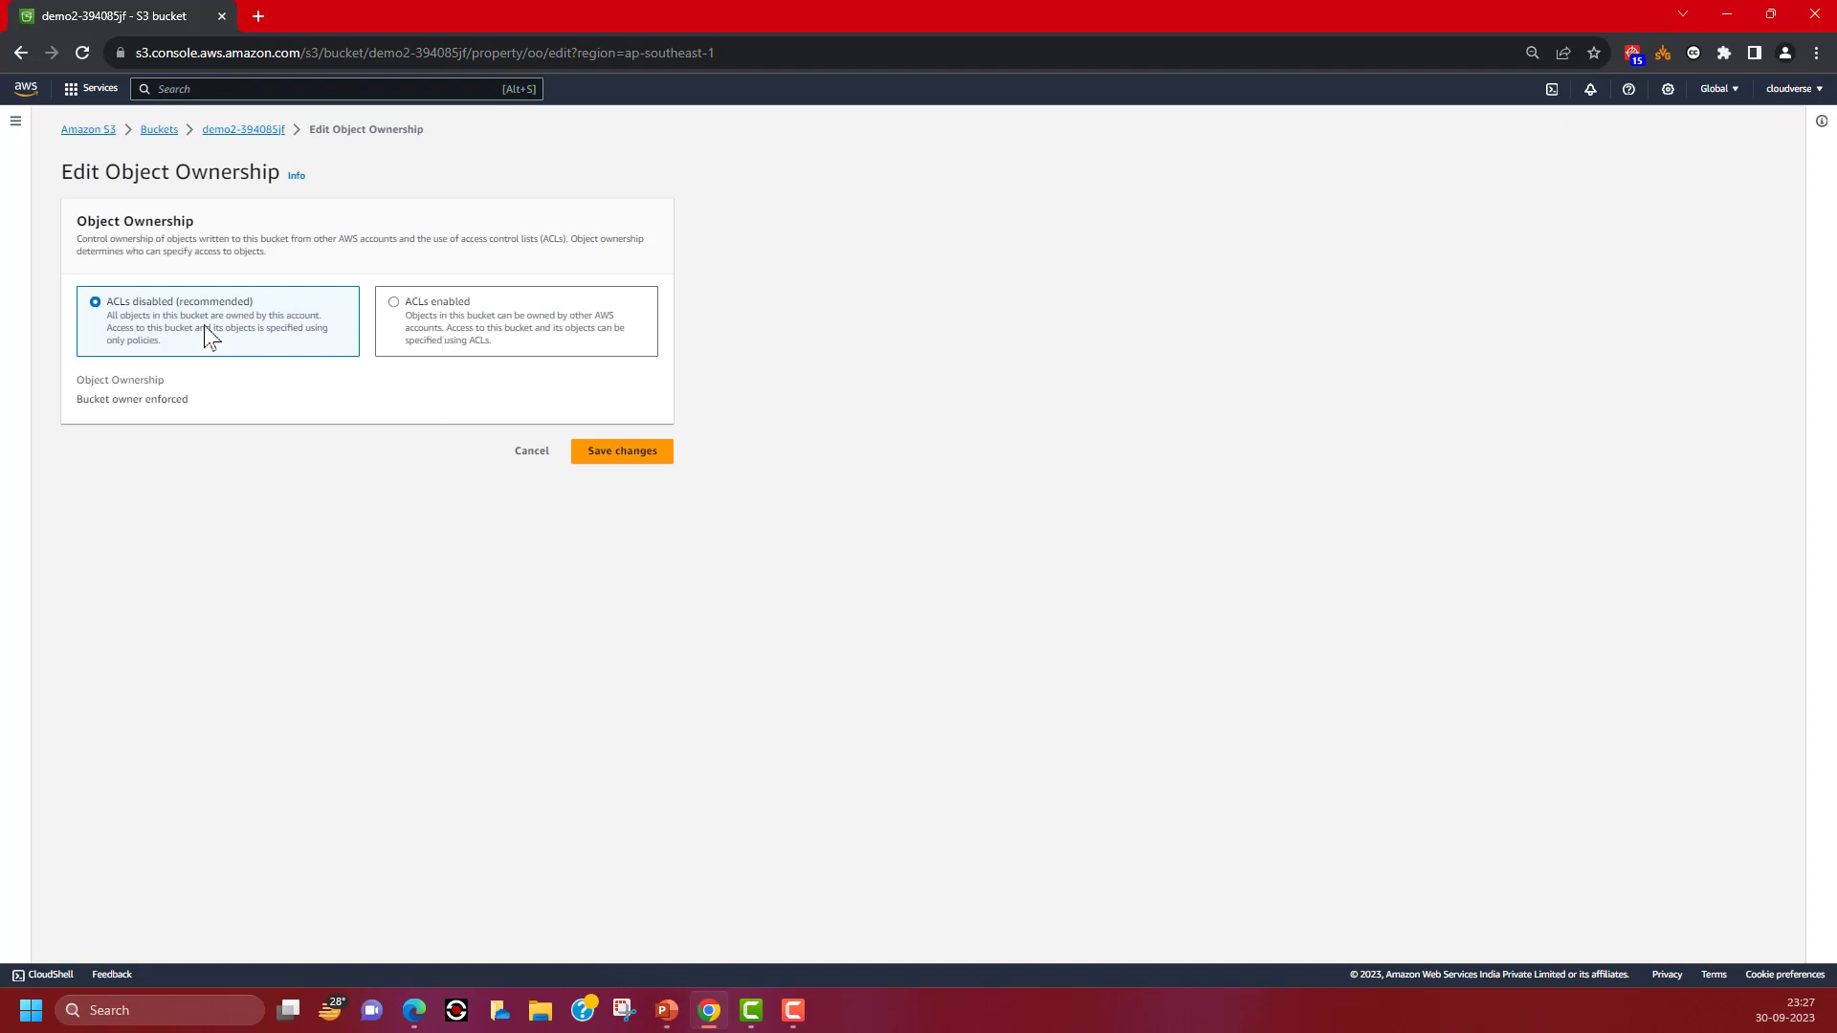
pyautogui.click(521, 455)
# Step: Review the bucket policy, access control list and cross-origin resource sharing sections of the bucket's permissions
pyautogui.scroll(-3, 967, 632)
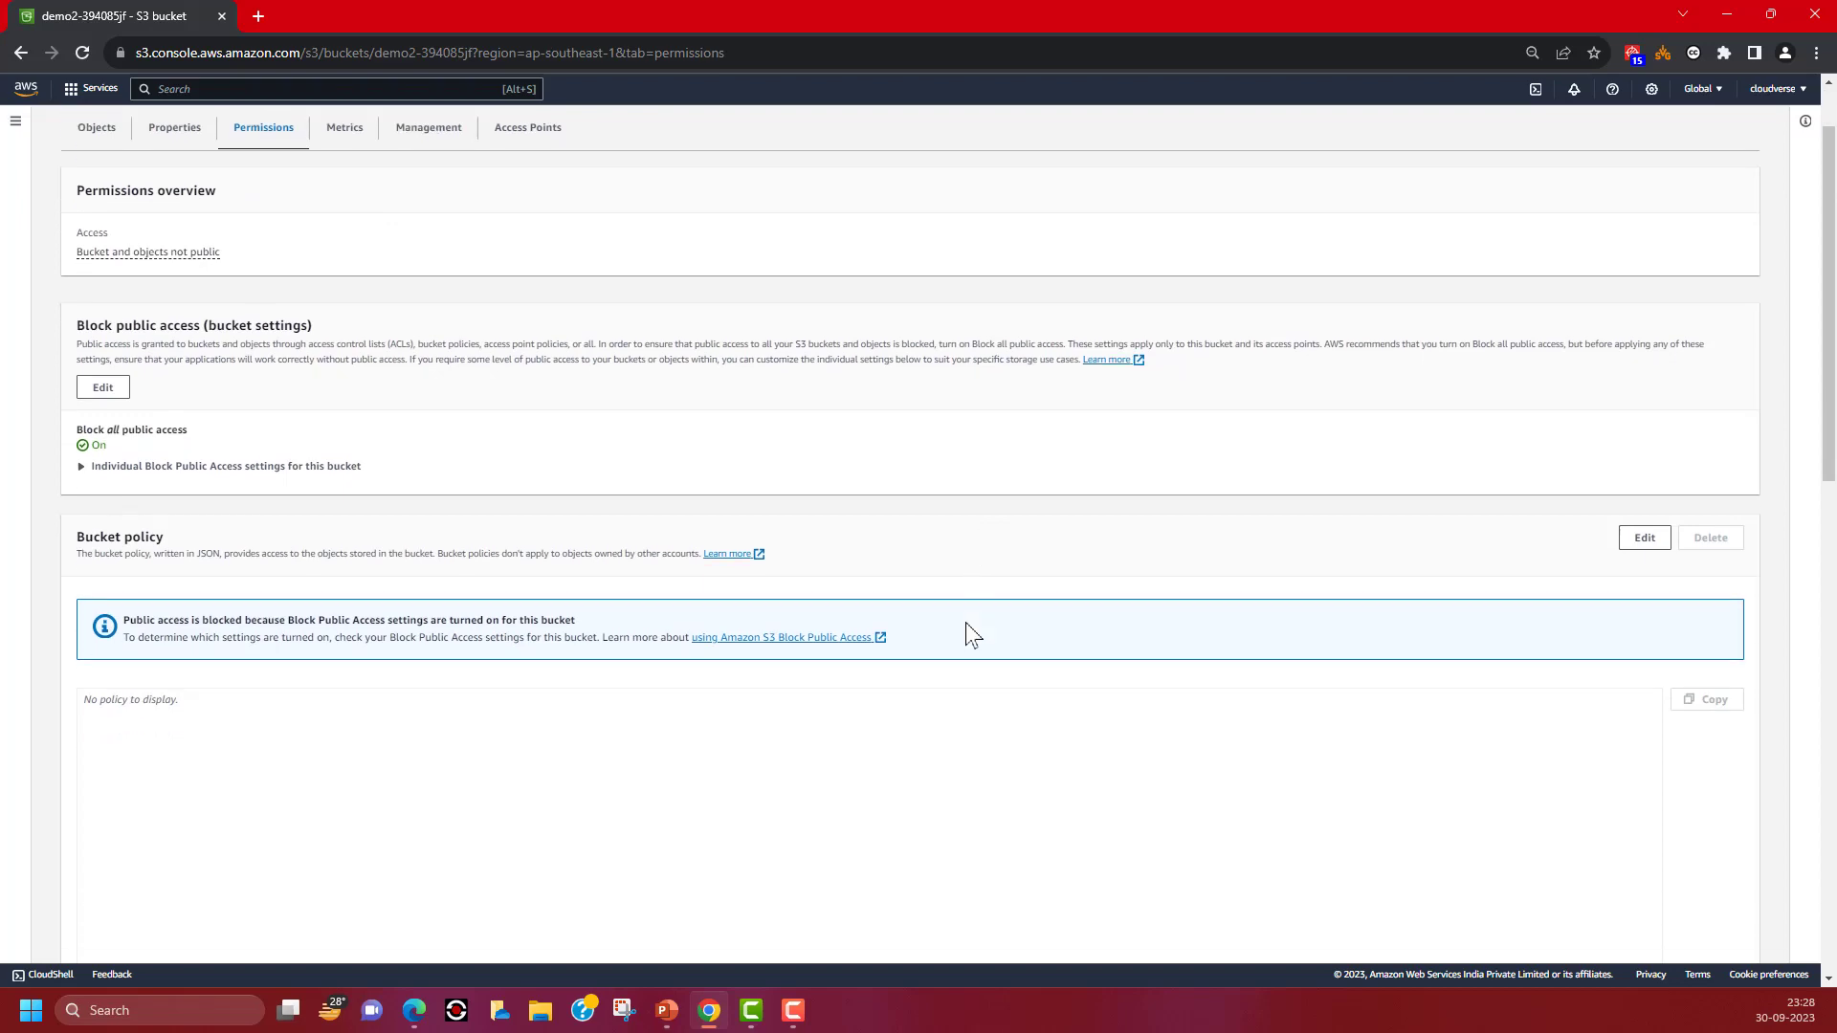
pyautogui.scroll(-3, 968, 626)
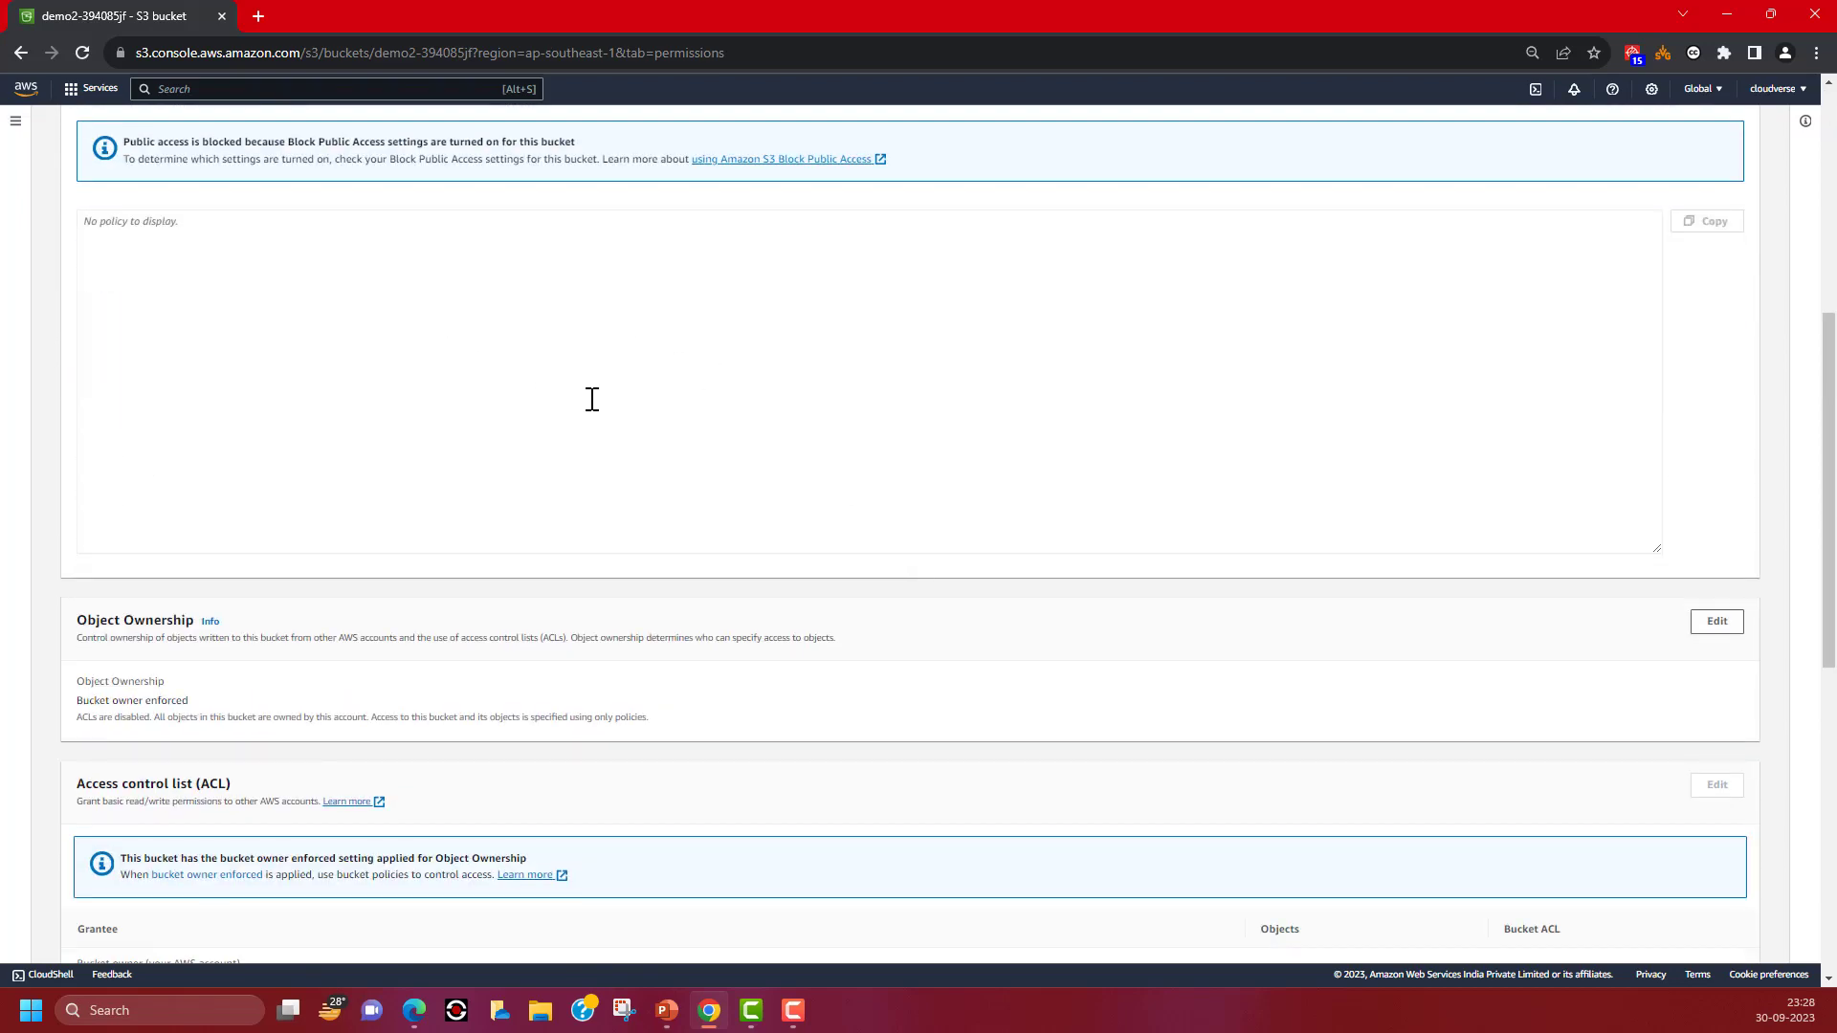
pyautogui.scroll(-1, 593, 402)
pyautogui.scroll(-3, 599, 426)
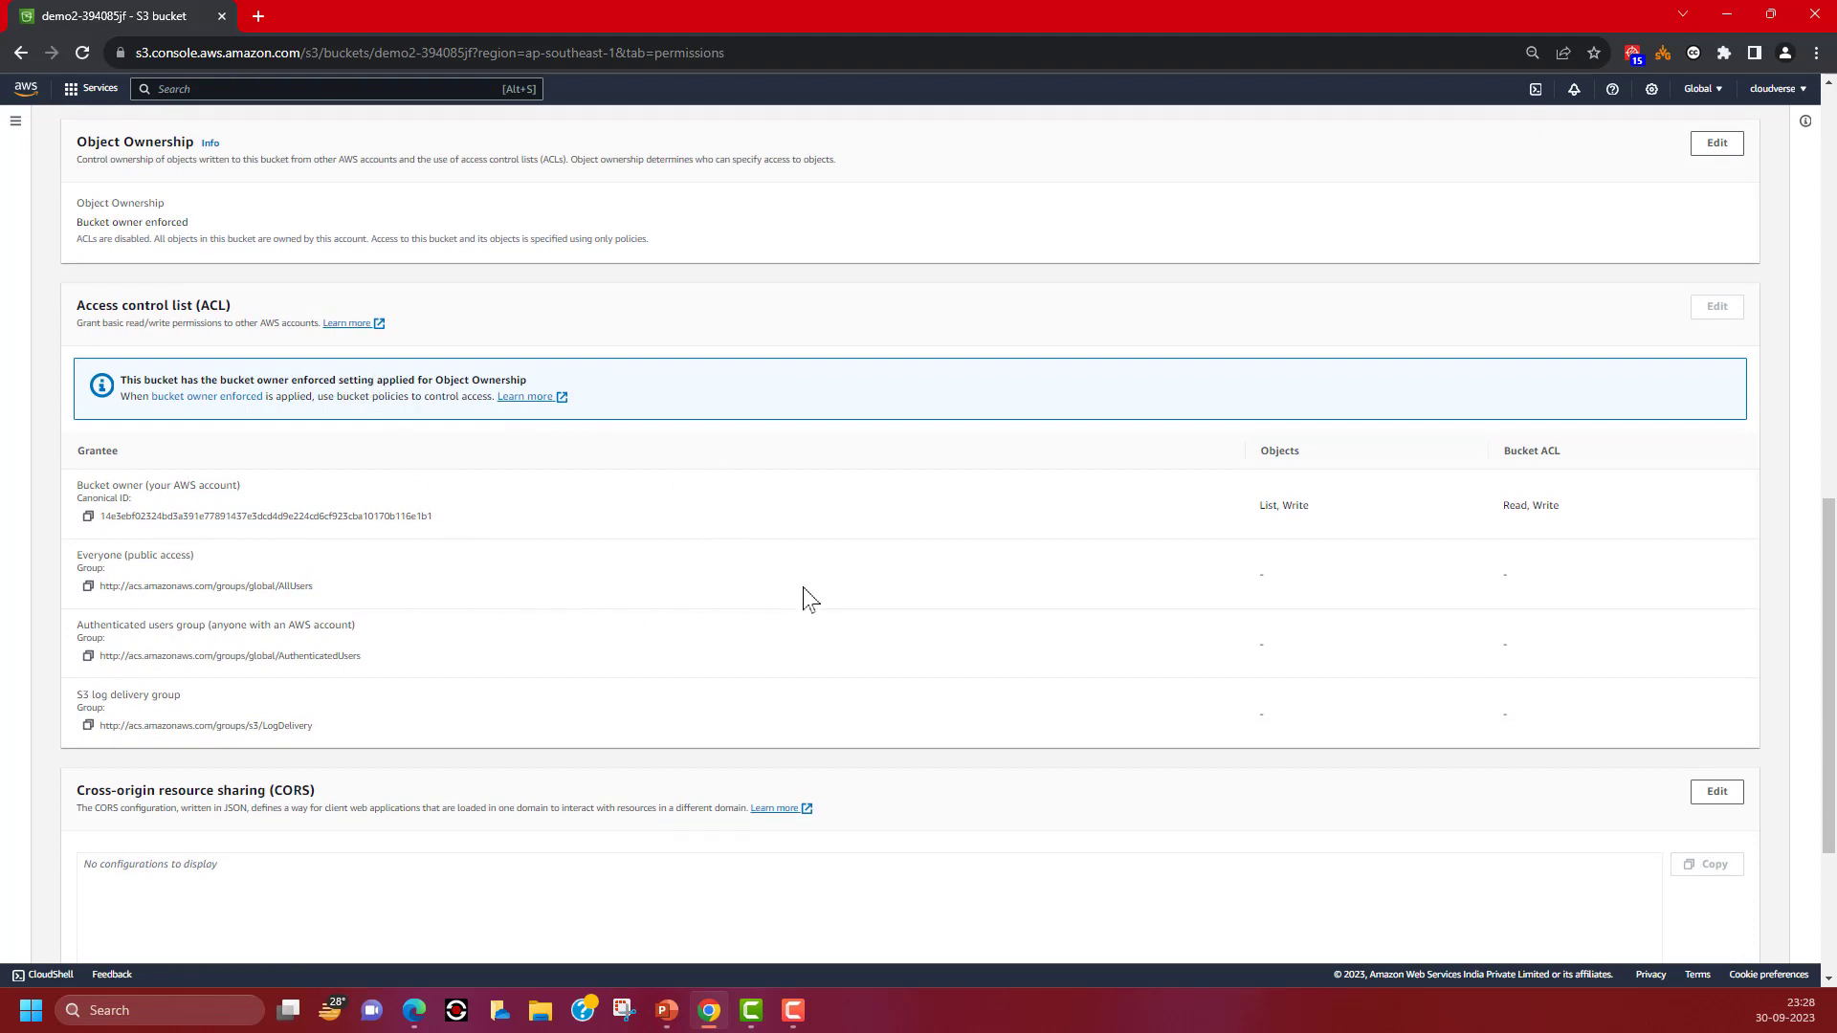
pyautogui.scroll(-3, 802, 600)
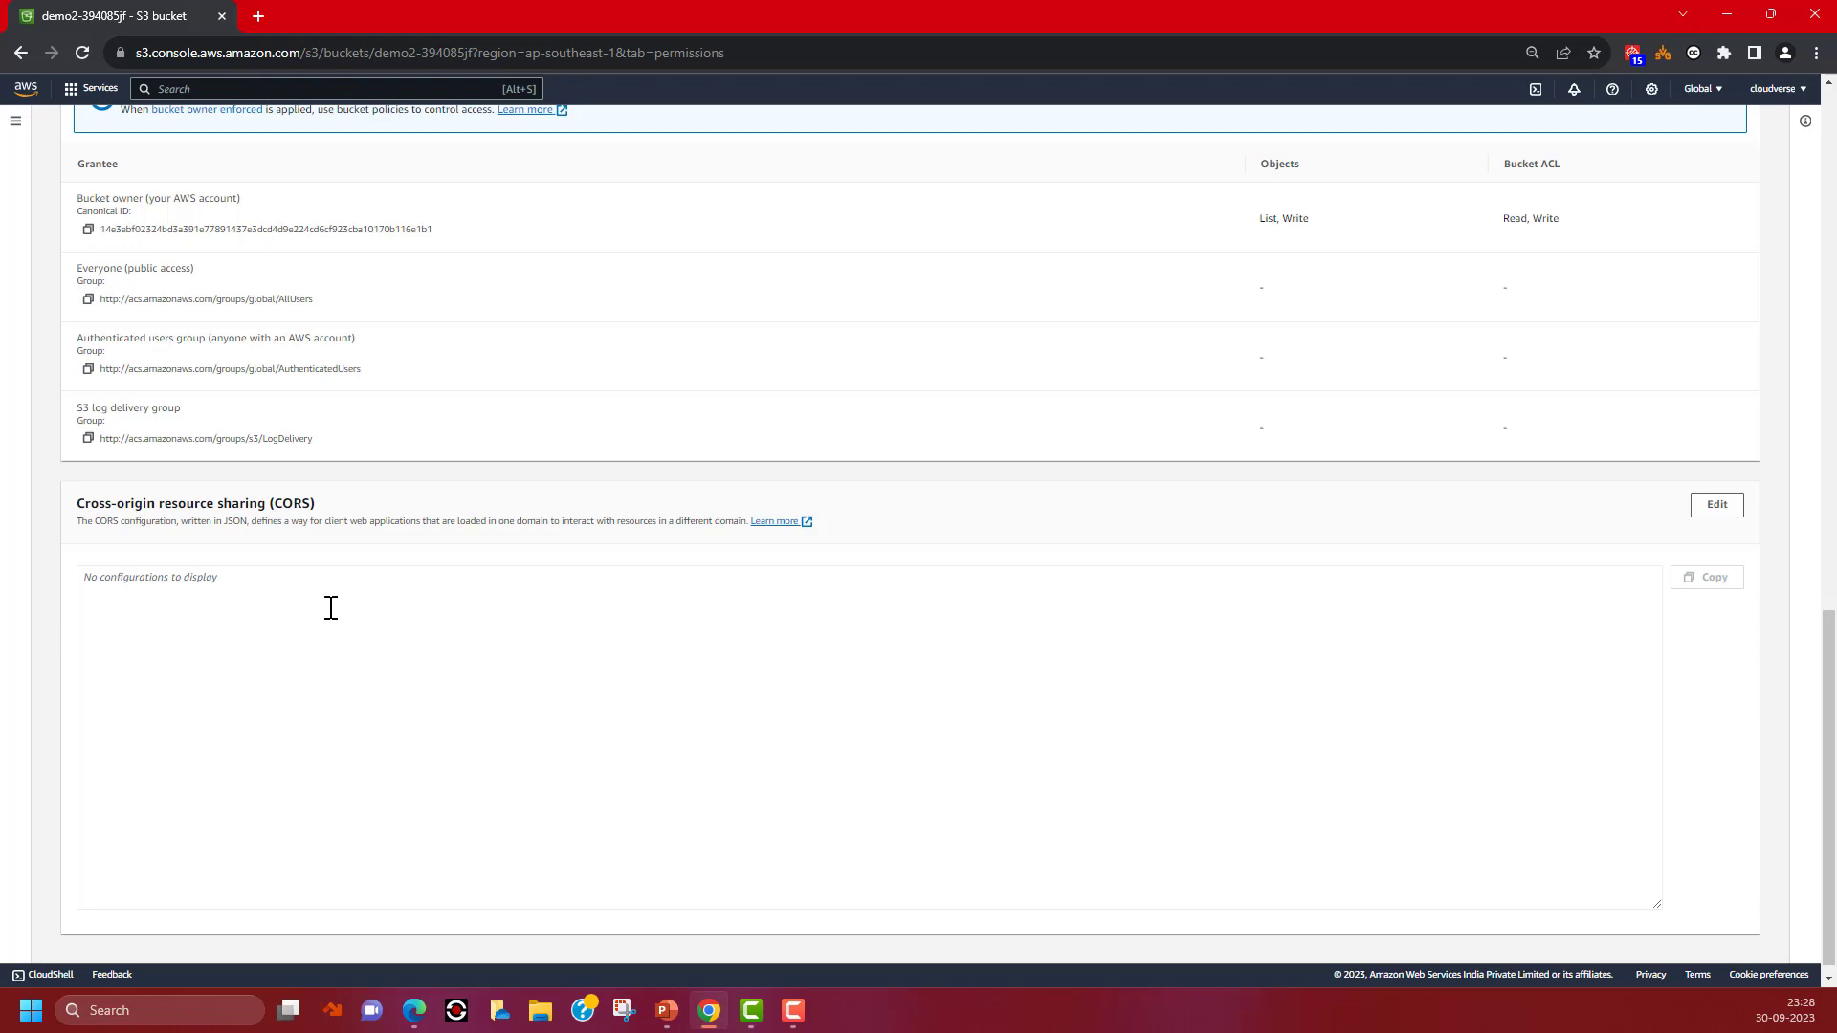
# Step: Examine the bucket's metrics, storage class analysis and replication metrics, its management rules, and its access points
pyautogui.scroll(10, 586, 636)
pyautogui.scroll(3, 600, 645)
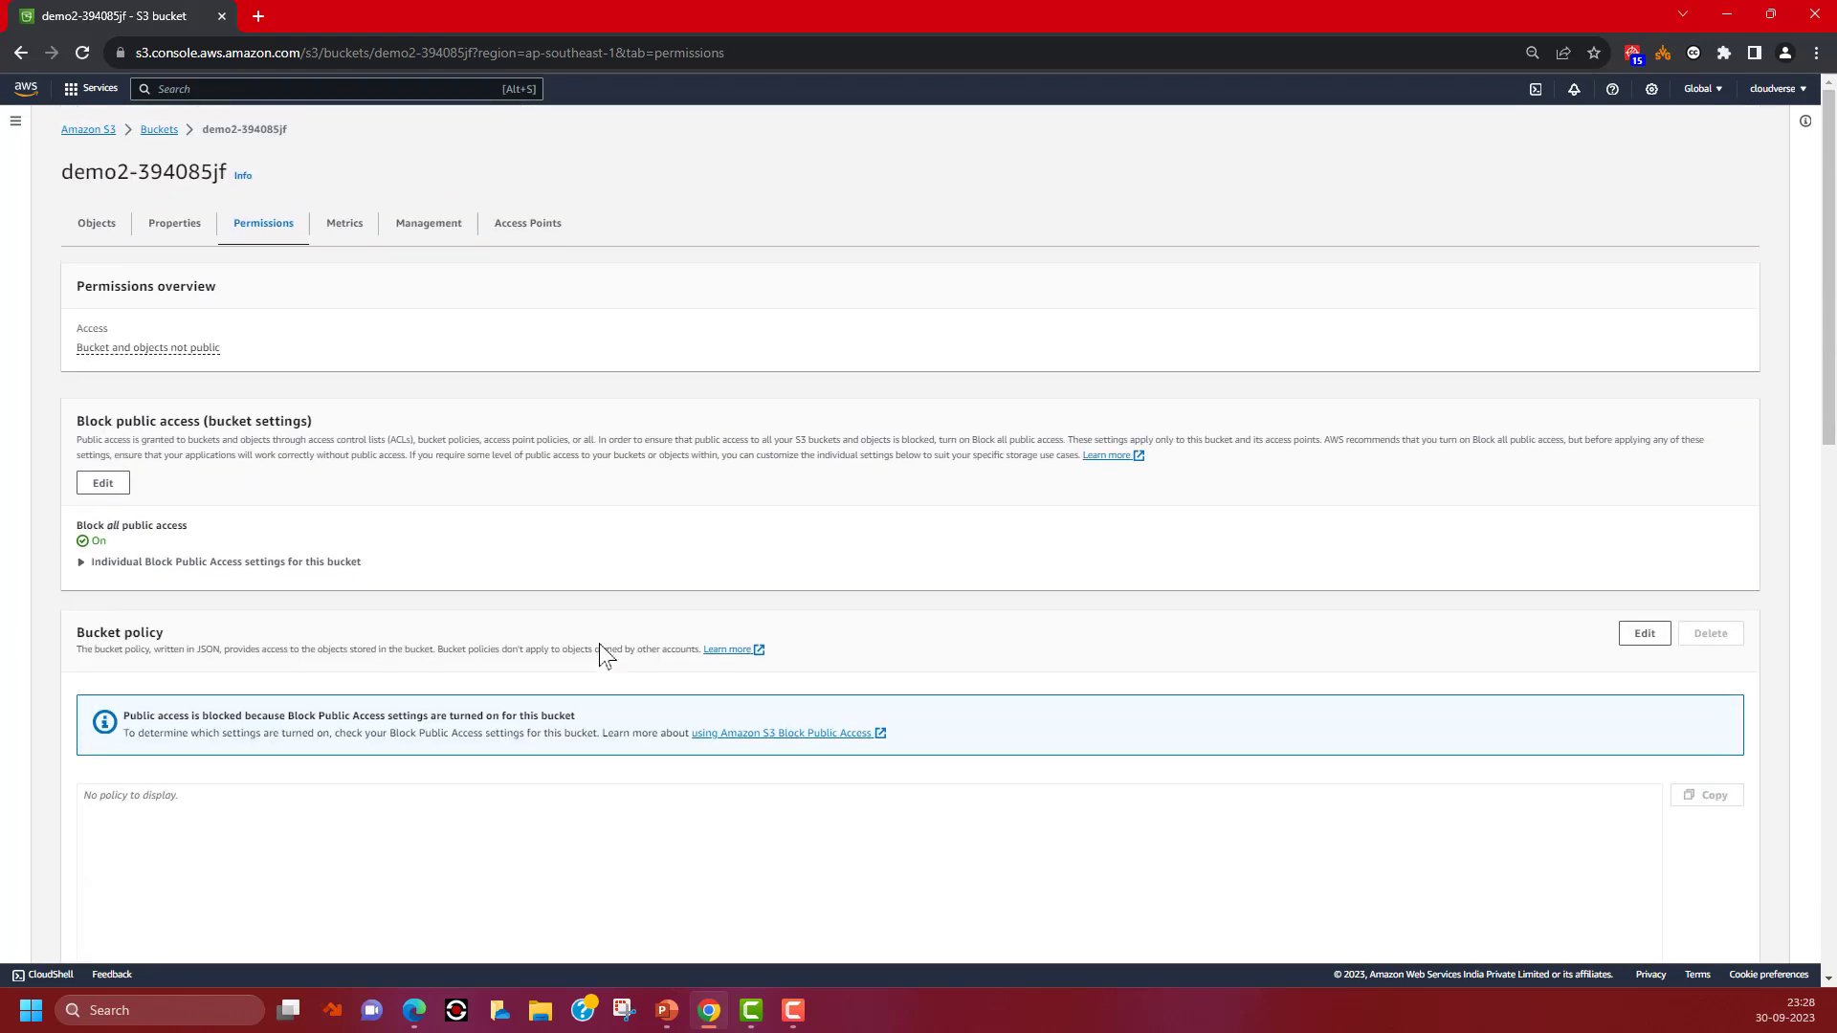
pyautogui.click(342, 230)
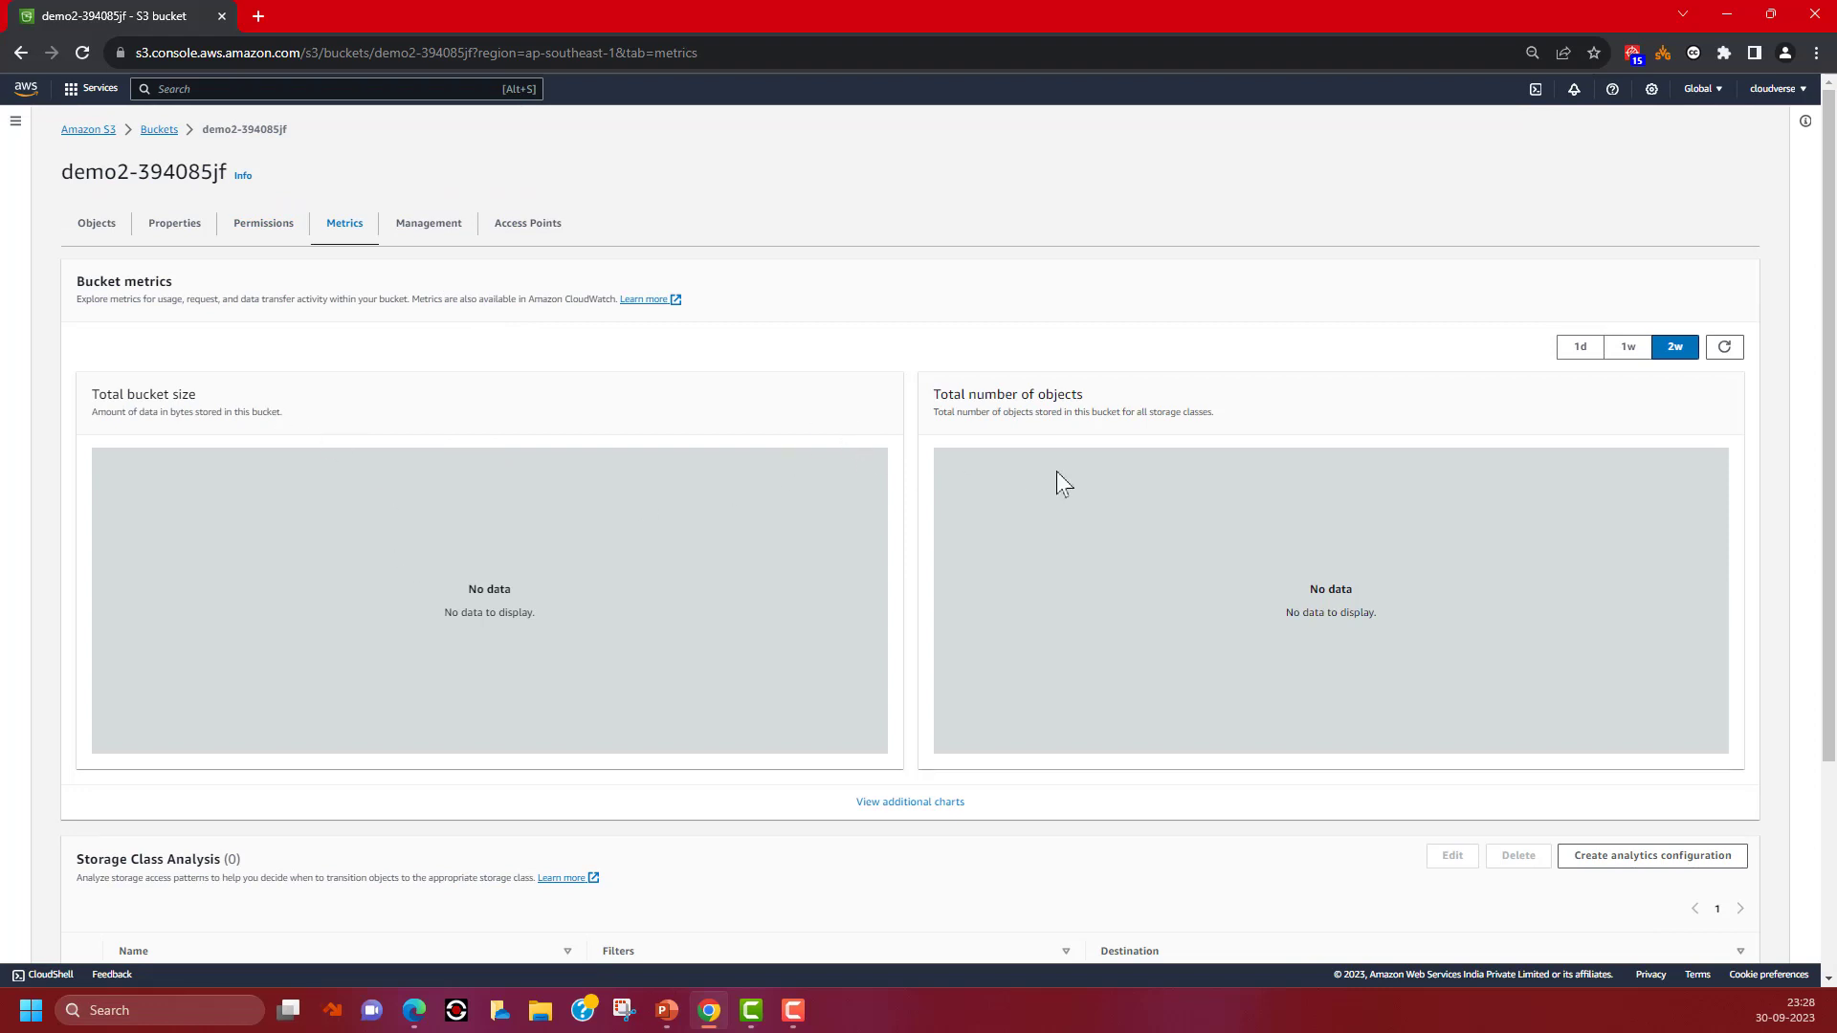
pyautogui.scroll(-2, 1116, 572)
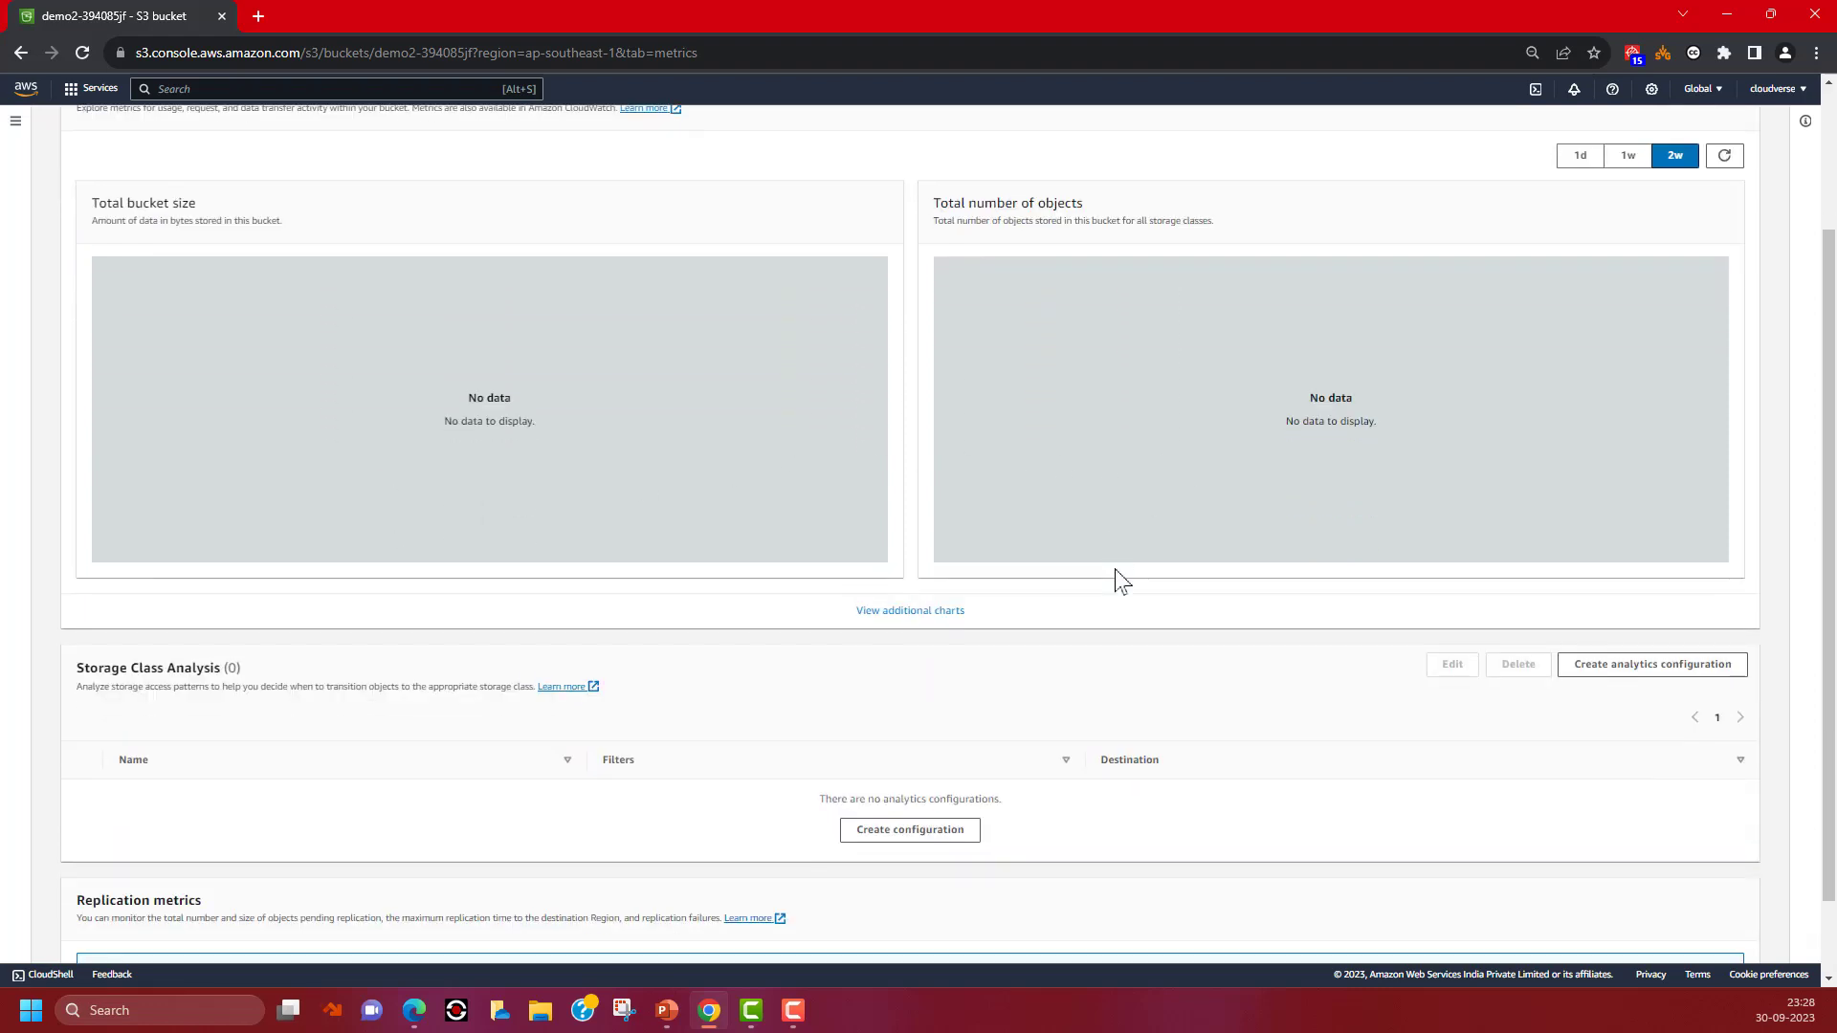
pyautogui.scroll(-1, 1116, 574)
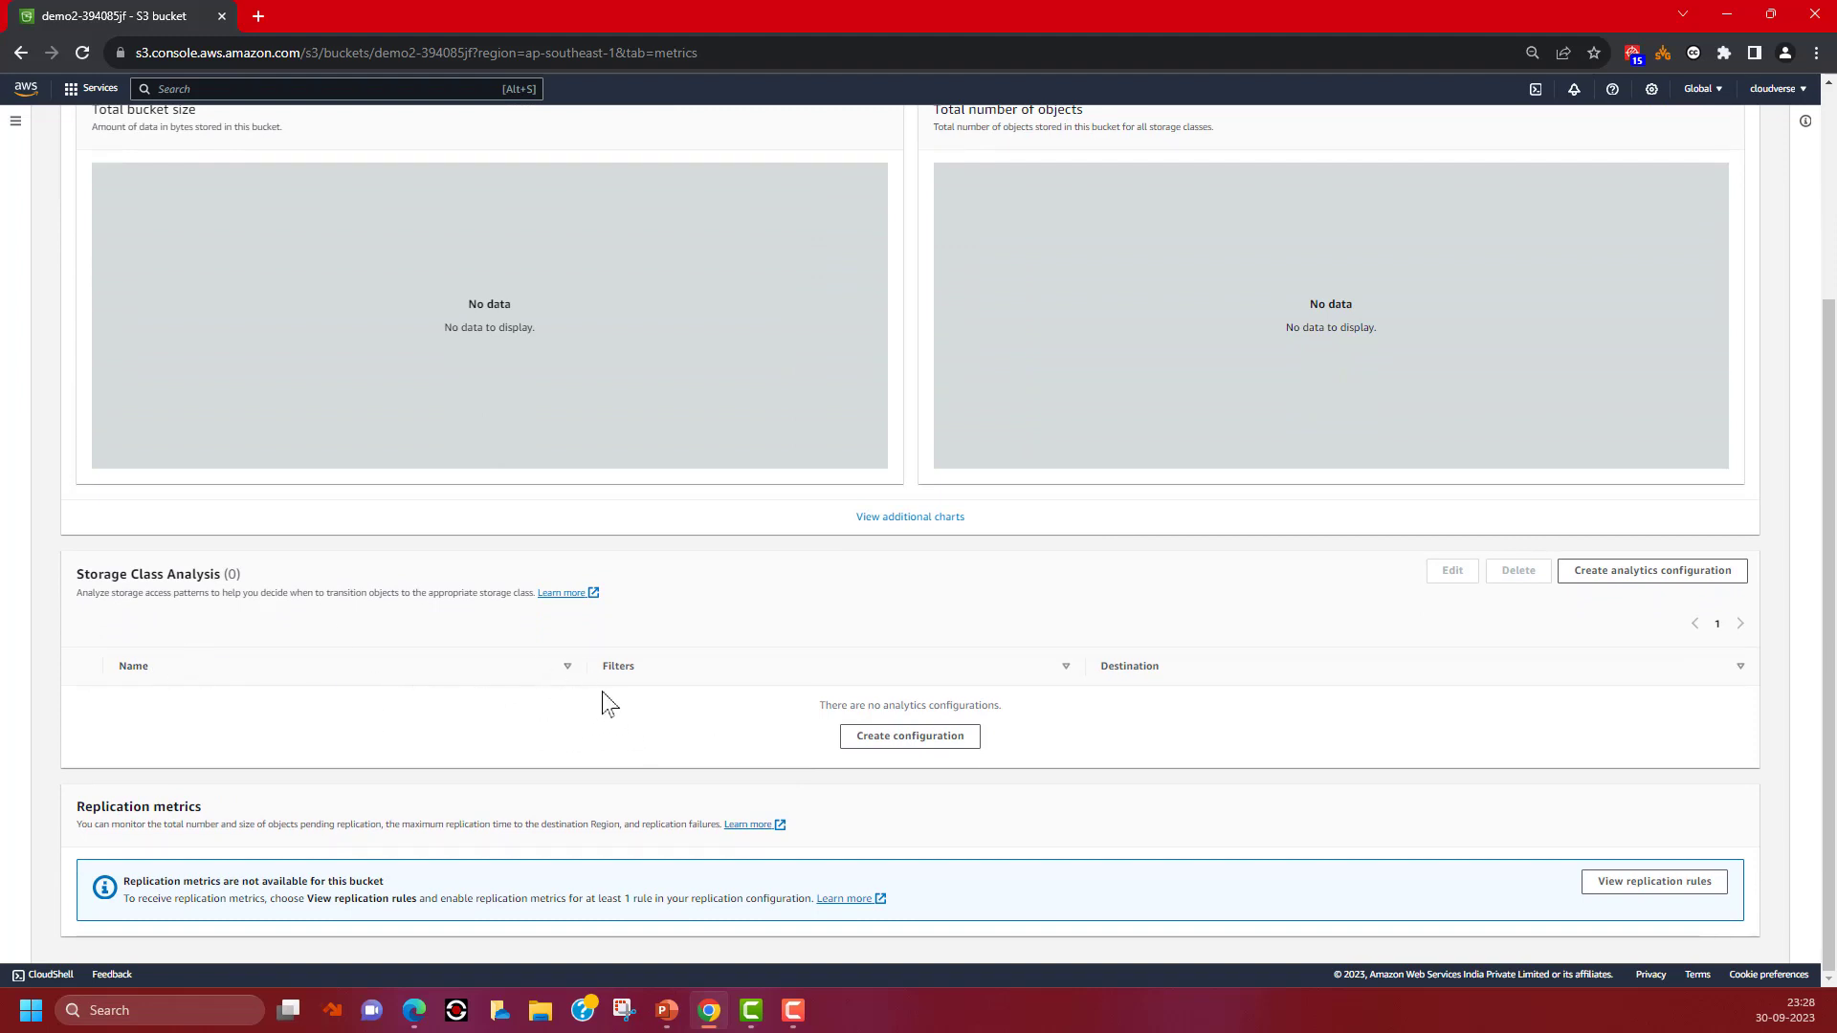
pyautogui.scroll(3, 516, 746)
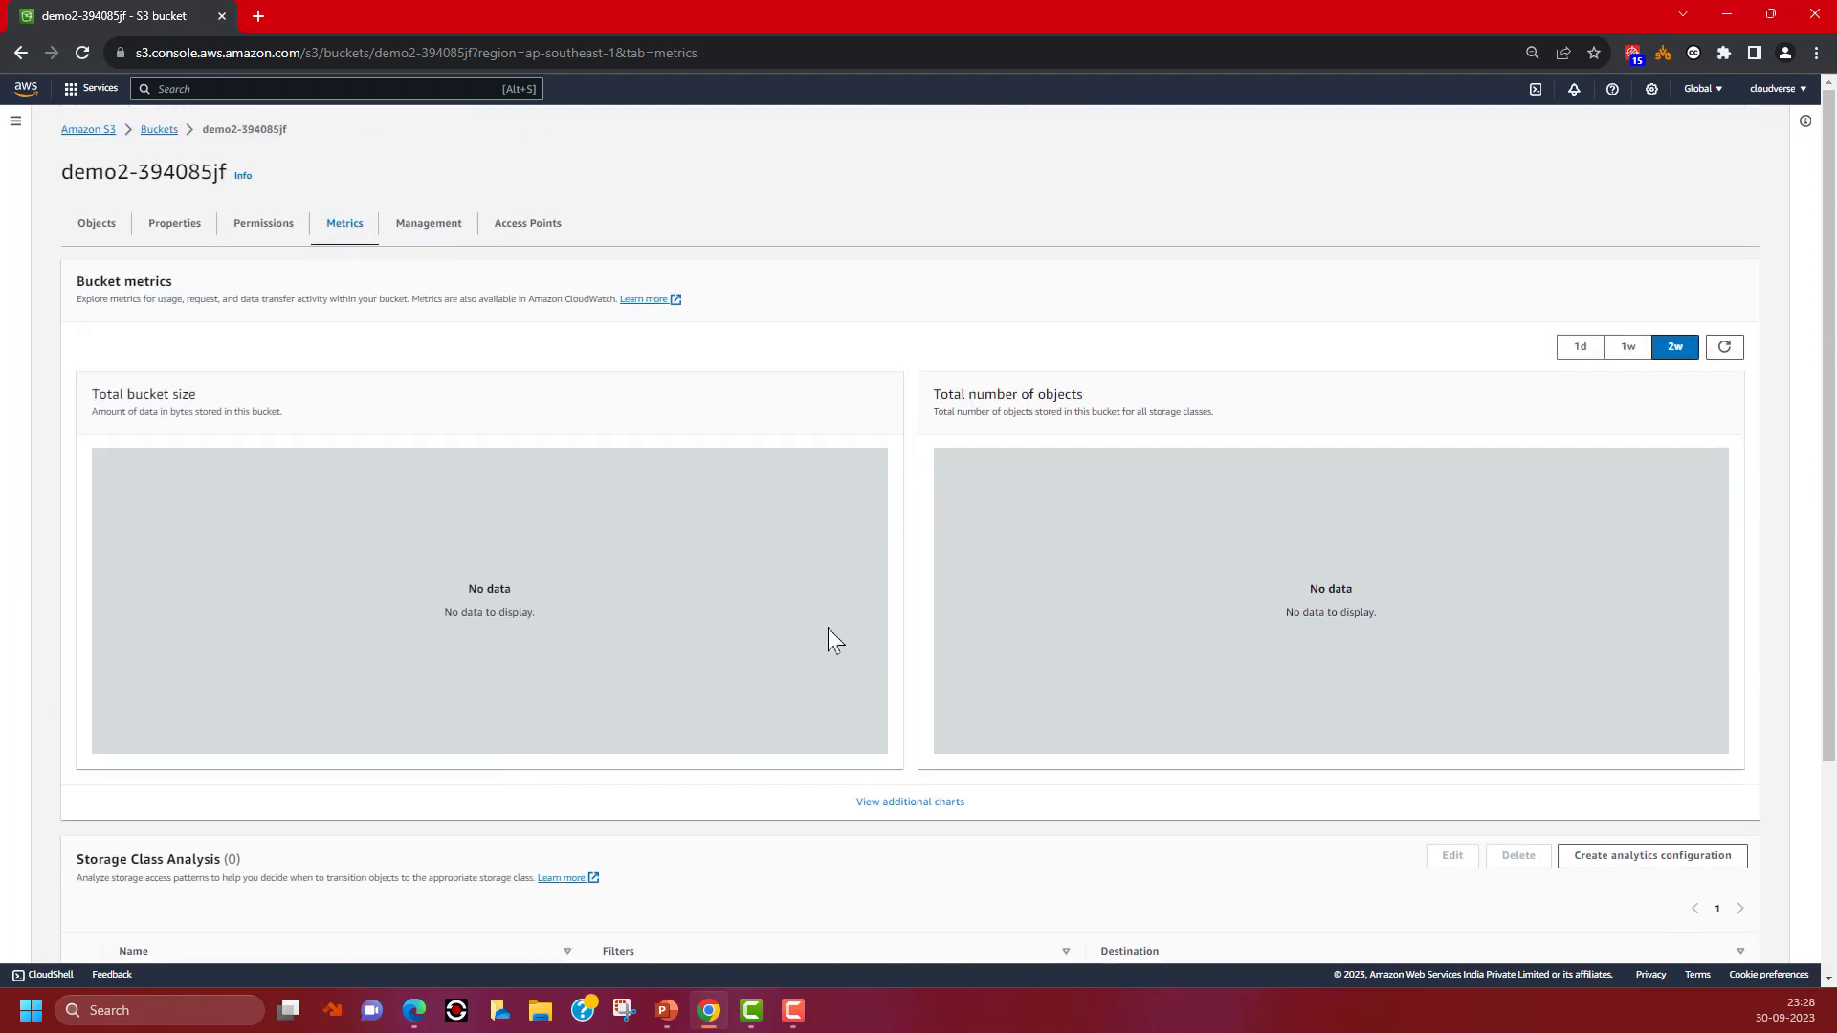
pyautogui.click(428, 225)
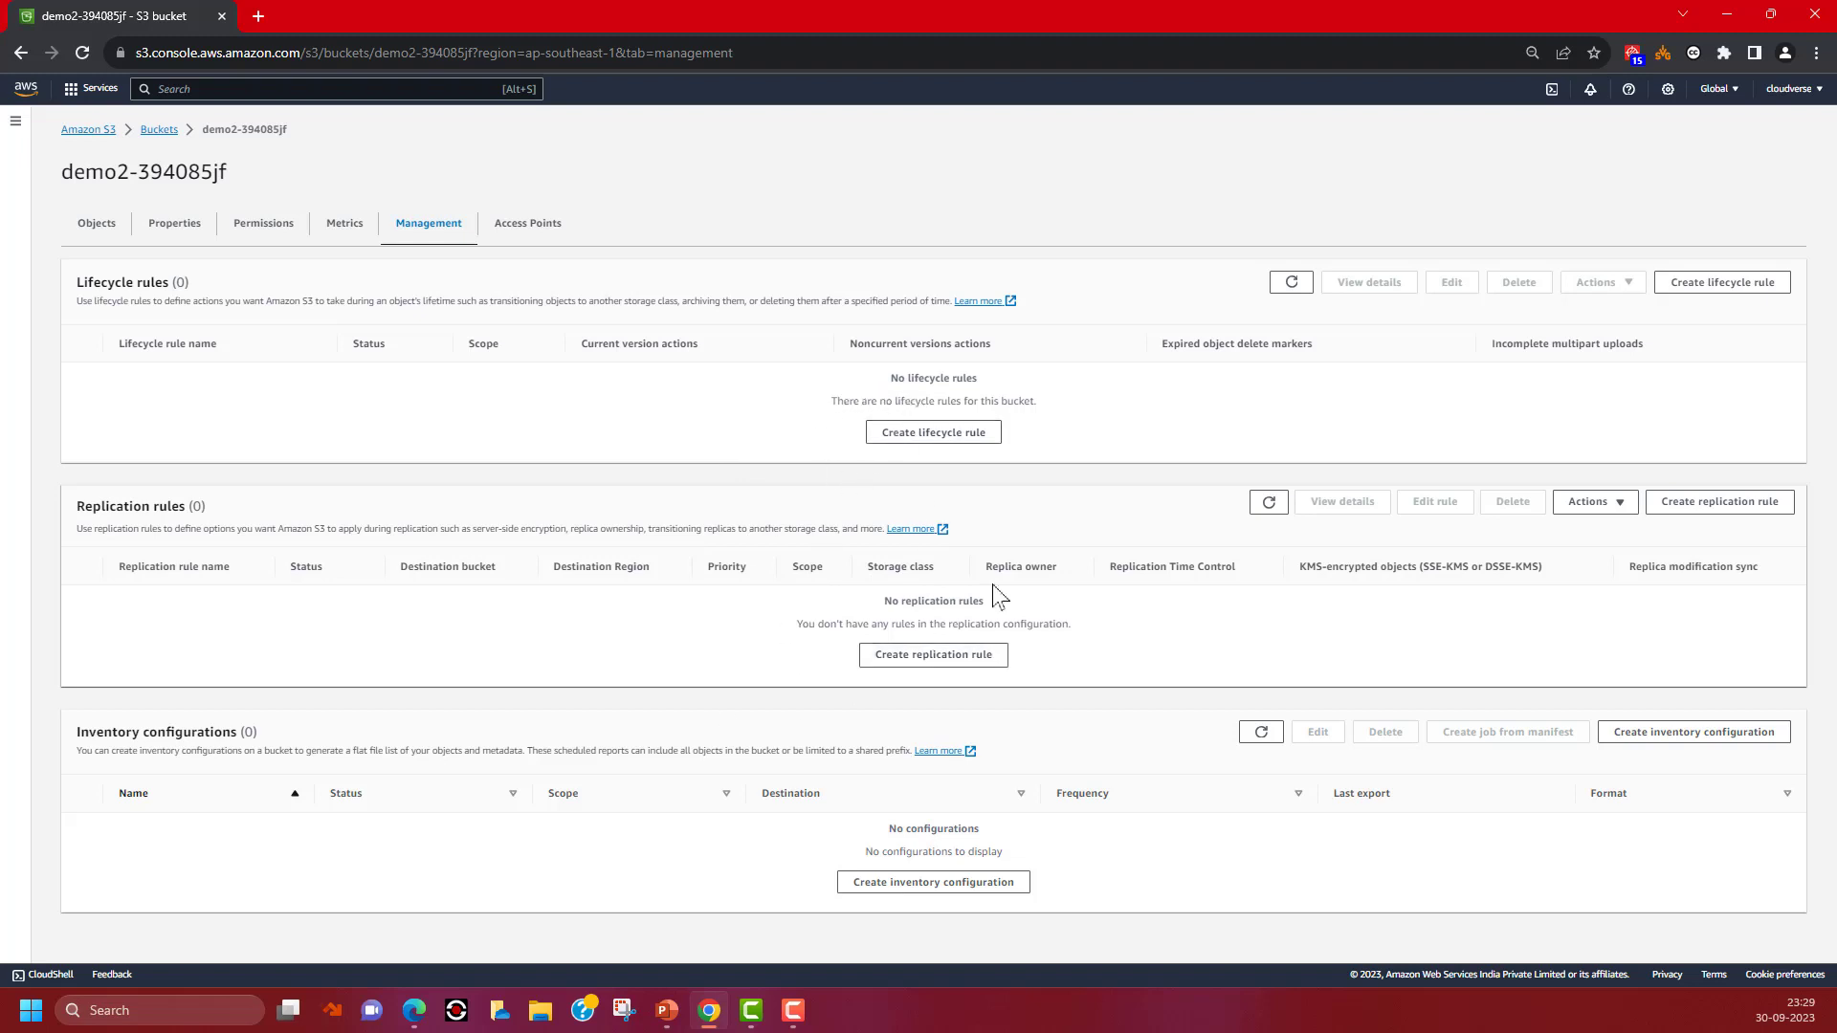
pyautogui.click(559, 233)
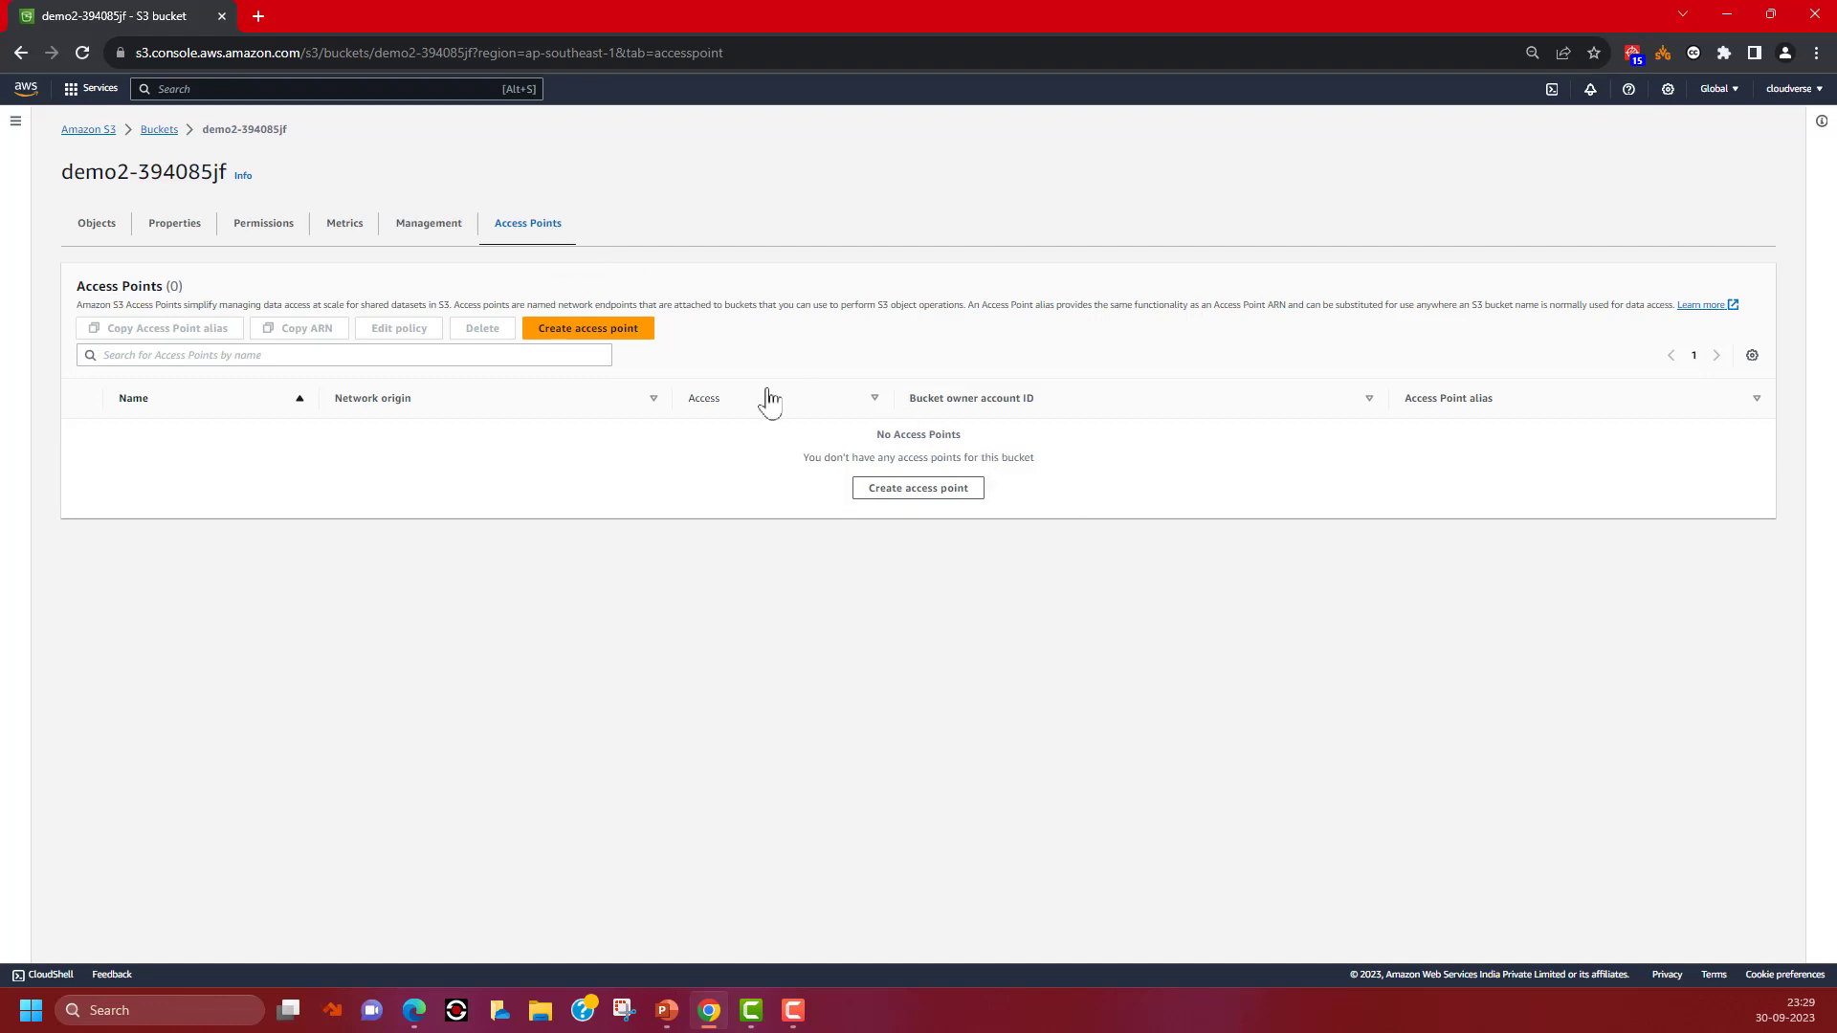
# Step: Start an upload to the bucket's objects and add the file Be Cloud Guru (2100x1220px).png from the Logo folder
pyautogui.click(114, 234)
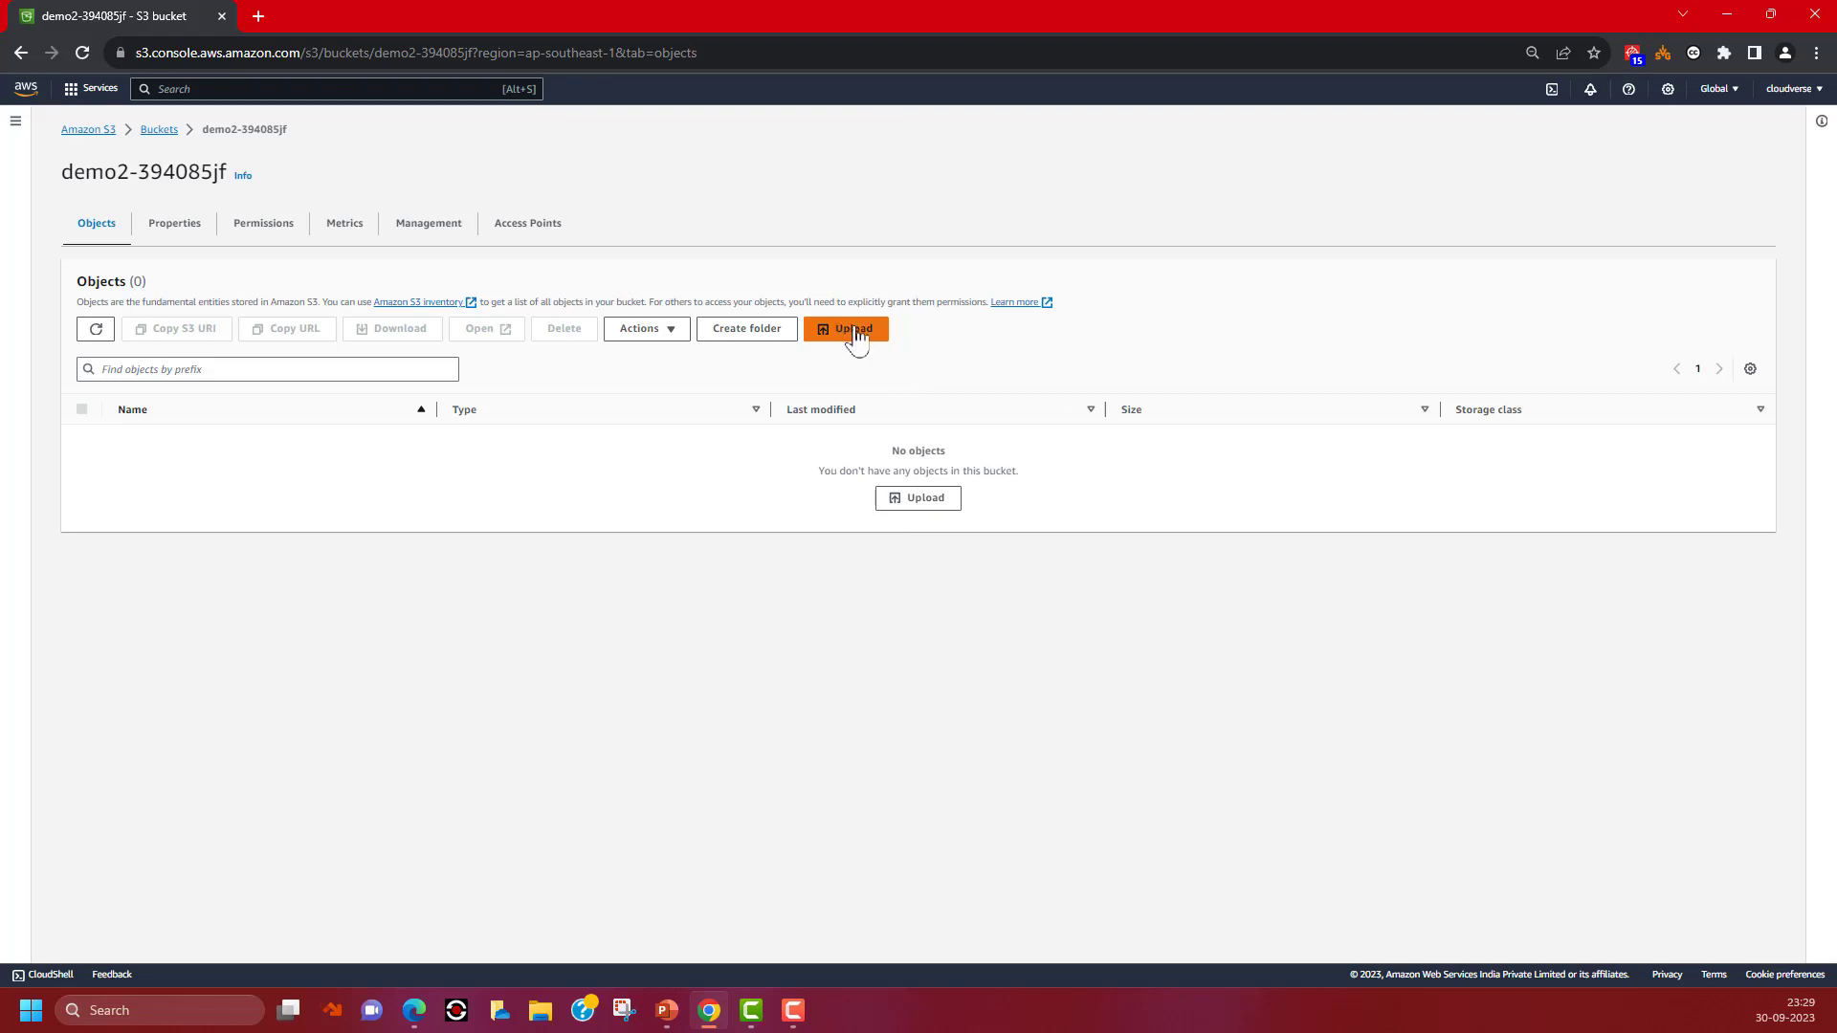
pyautogui.click(907, 505)
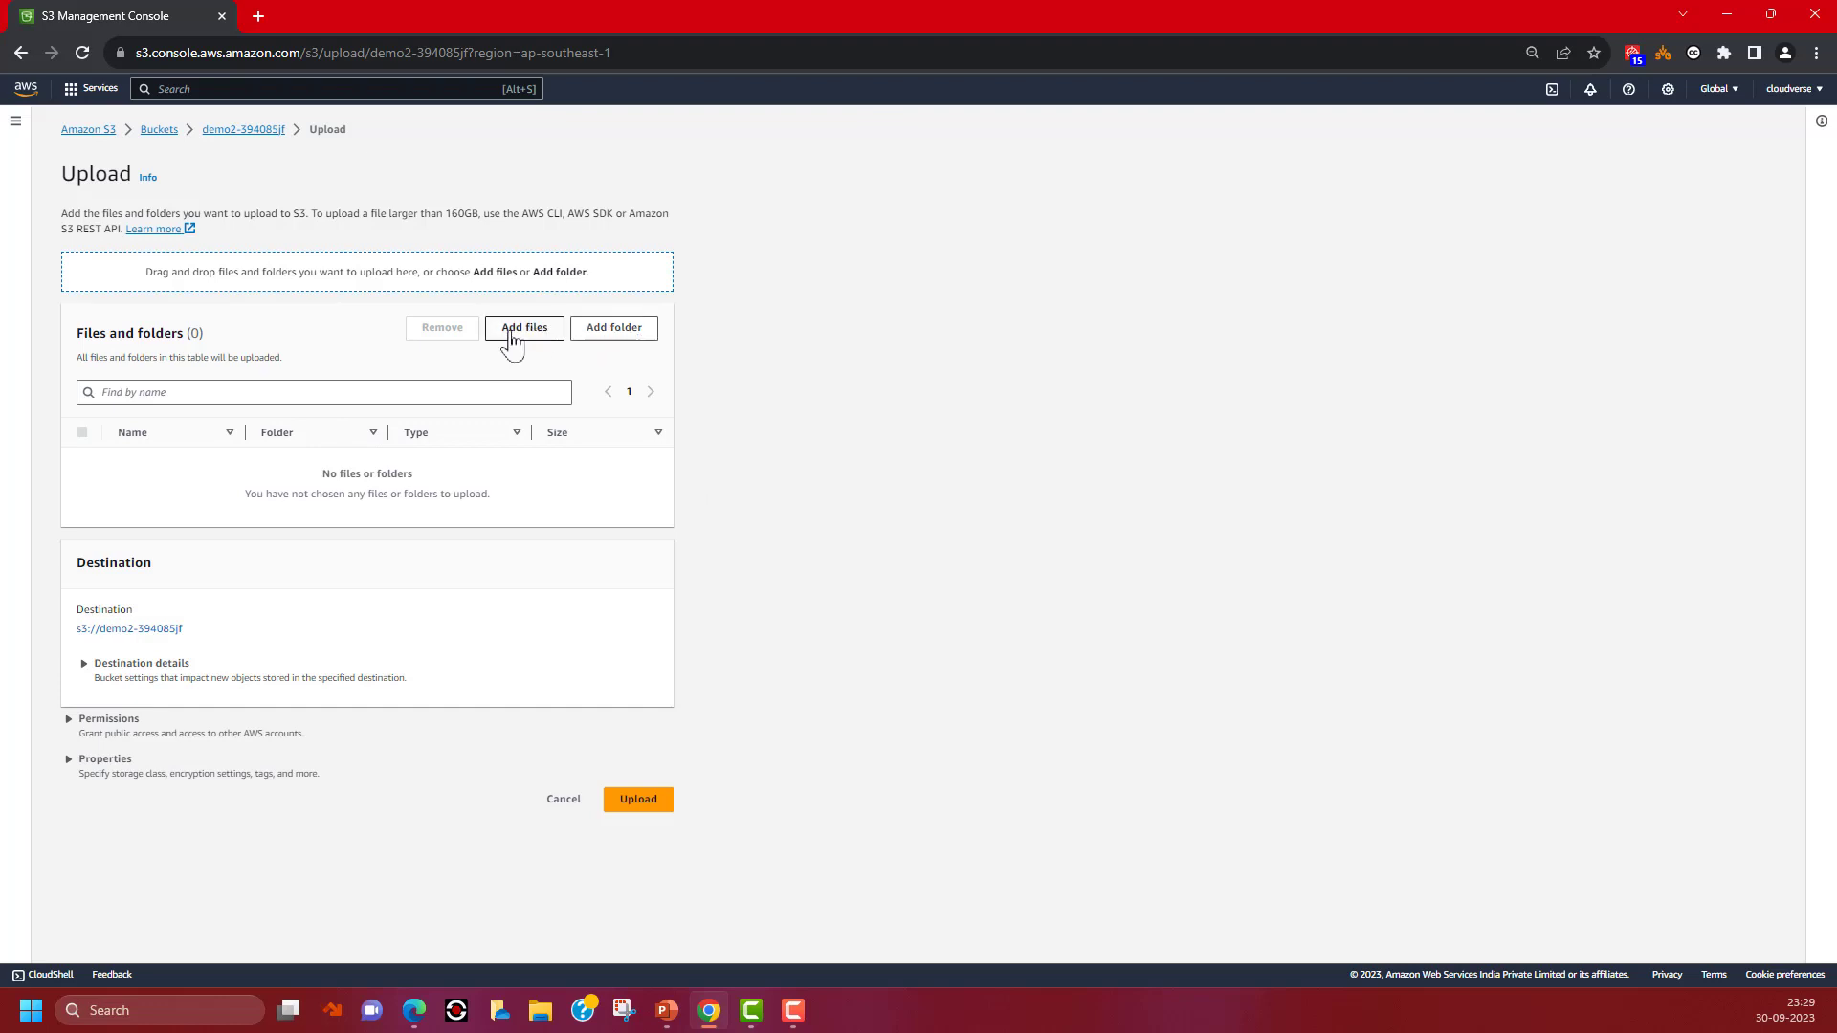
pyautogui.click(514, 335)
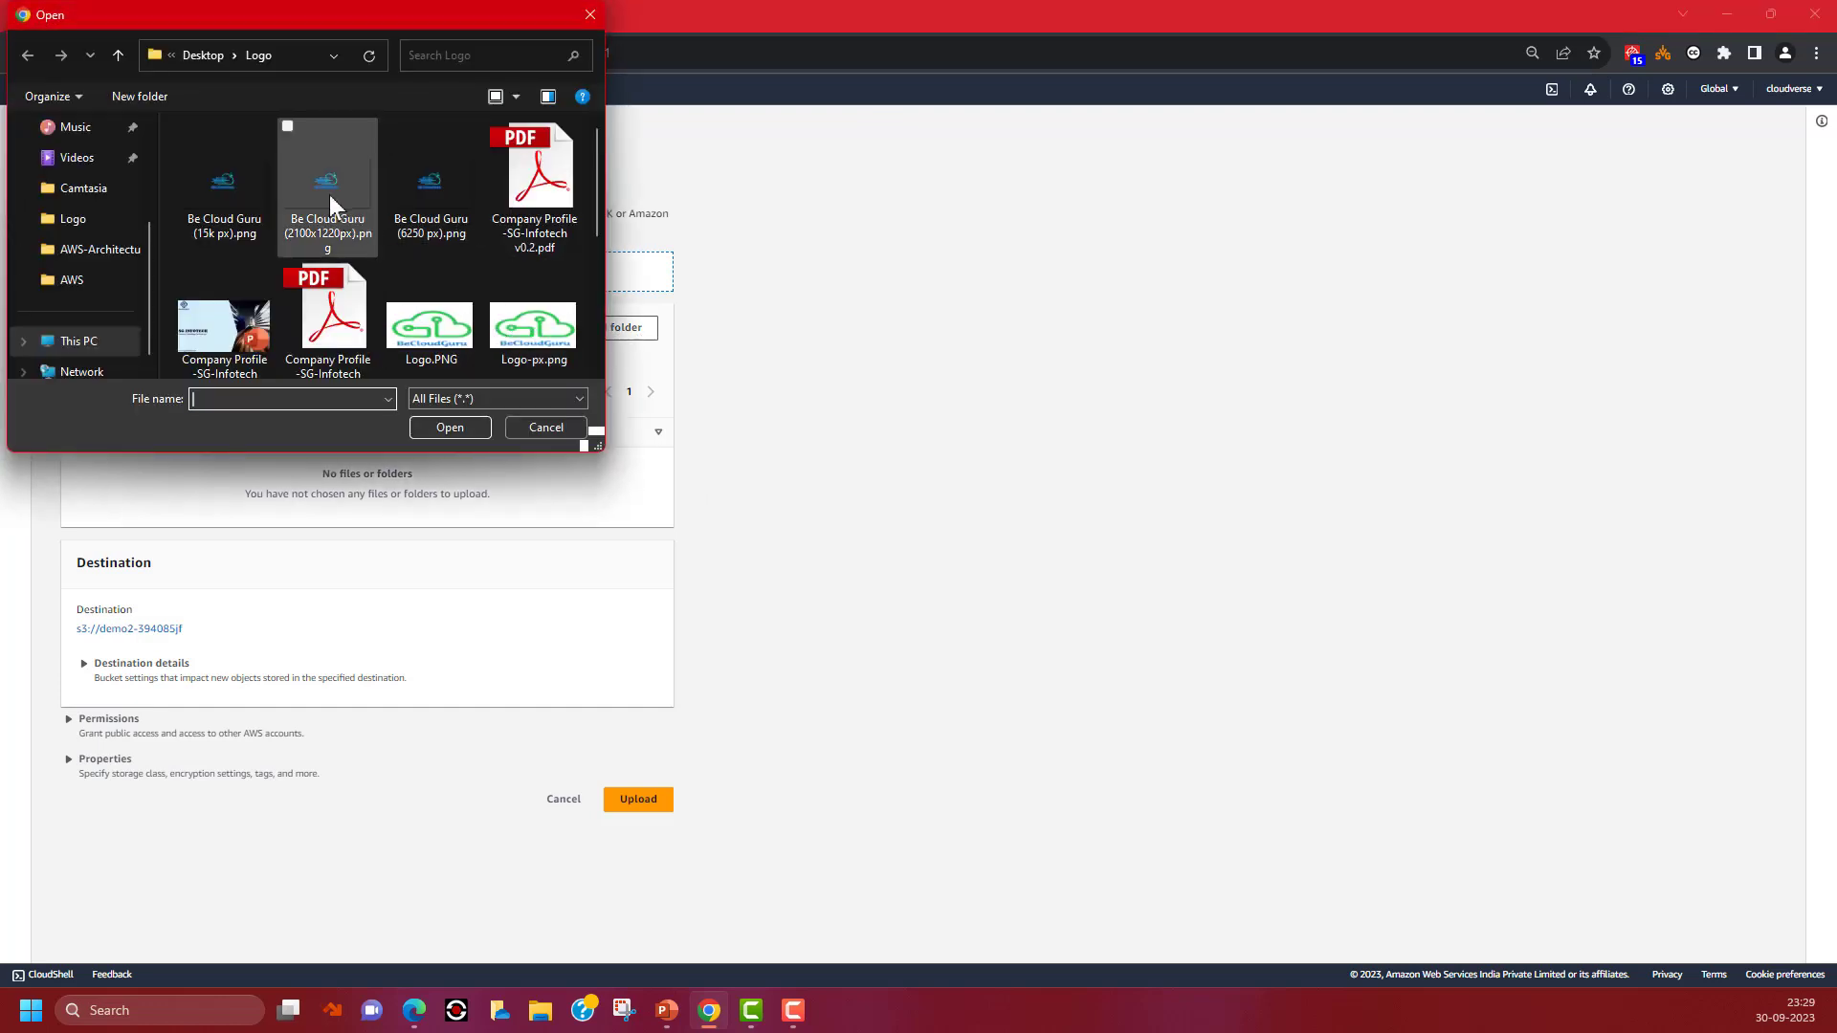
pyautogui.doubleClick(327, 181)
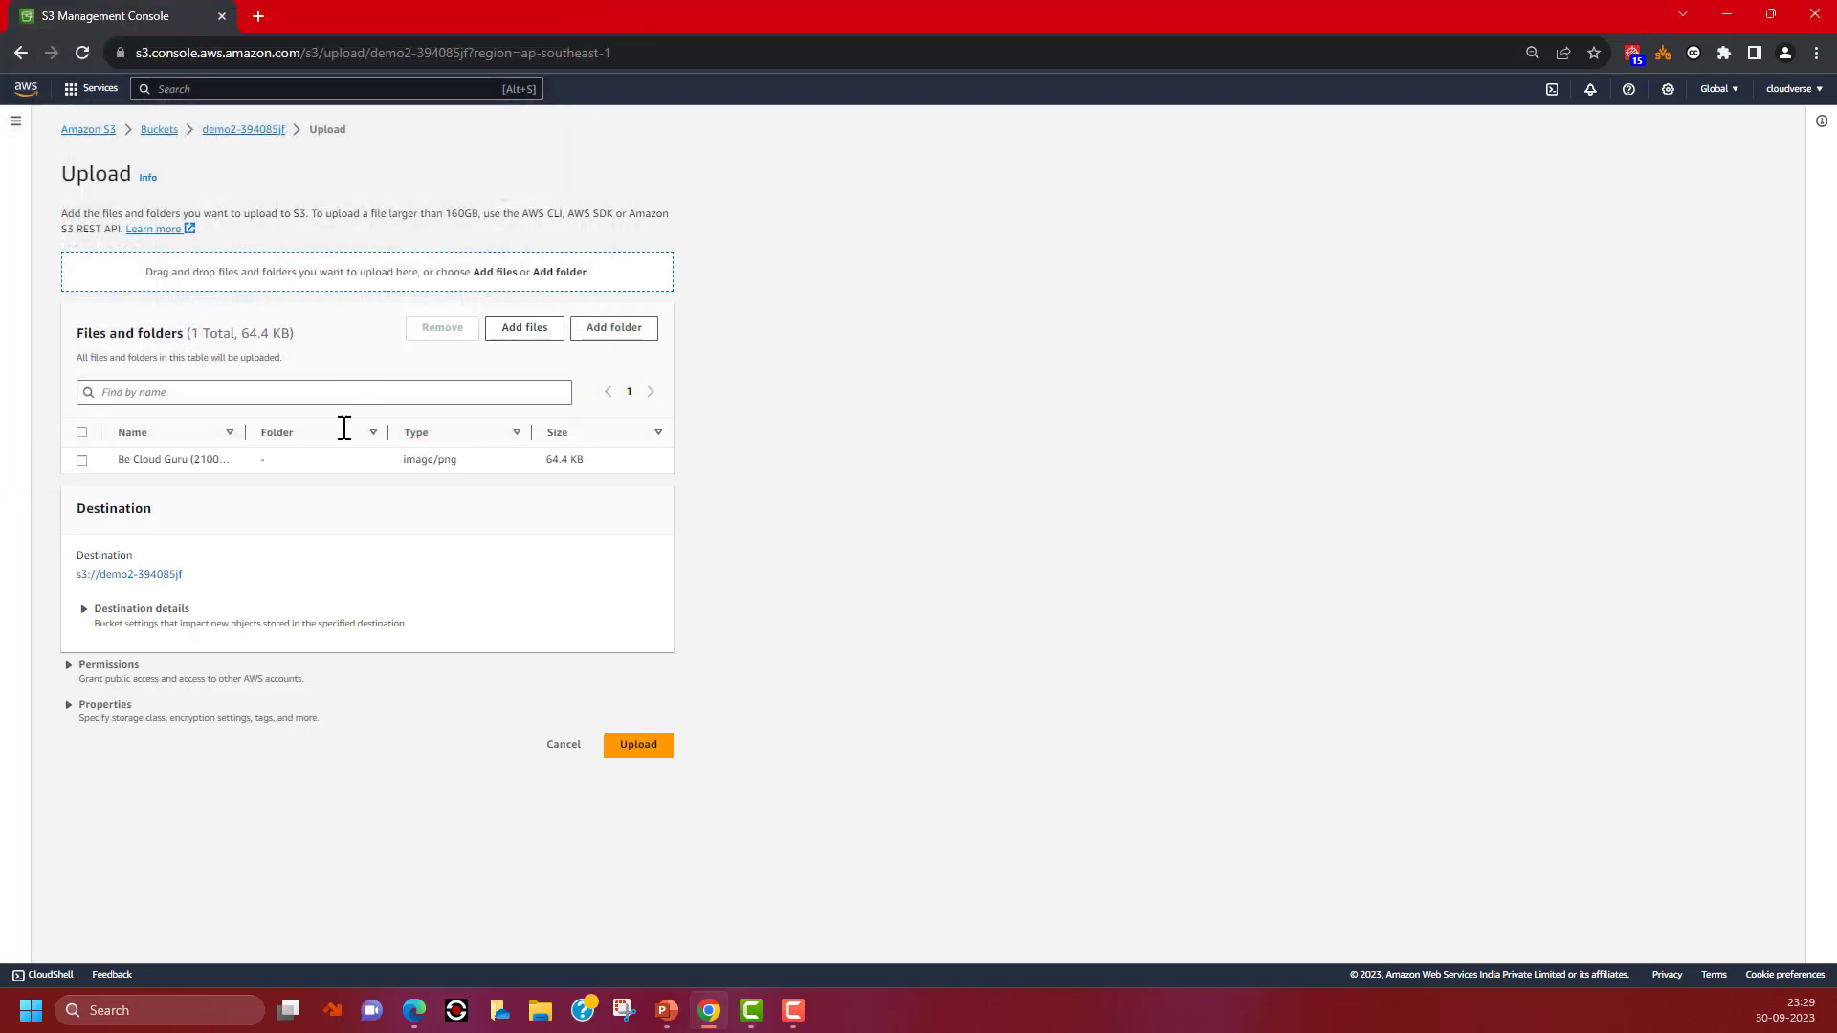
# Step: Expand and review the upload's destination details and permissions
pyautogui.click(84, 612)
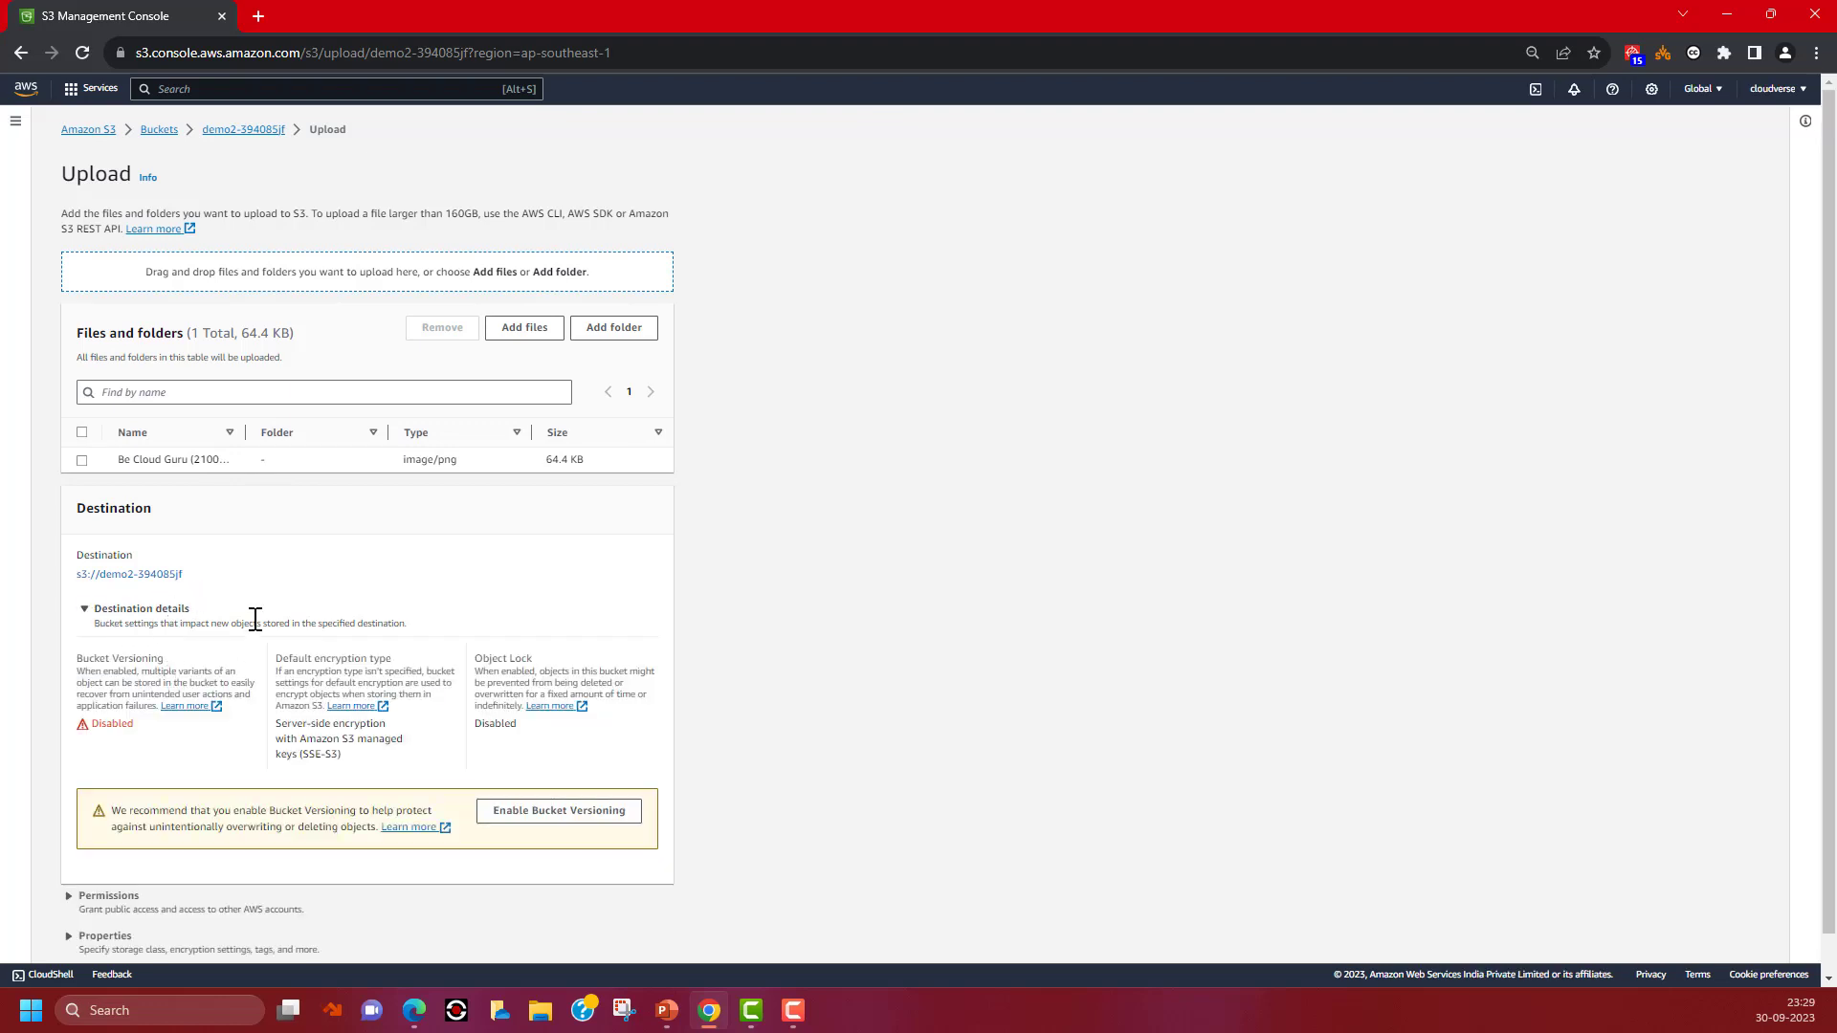
pyautogui.scroll(-1, 256, 620)
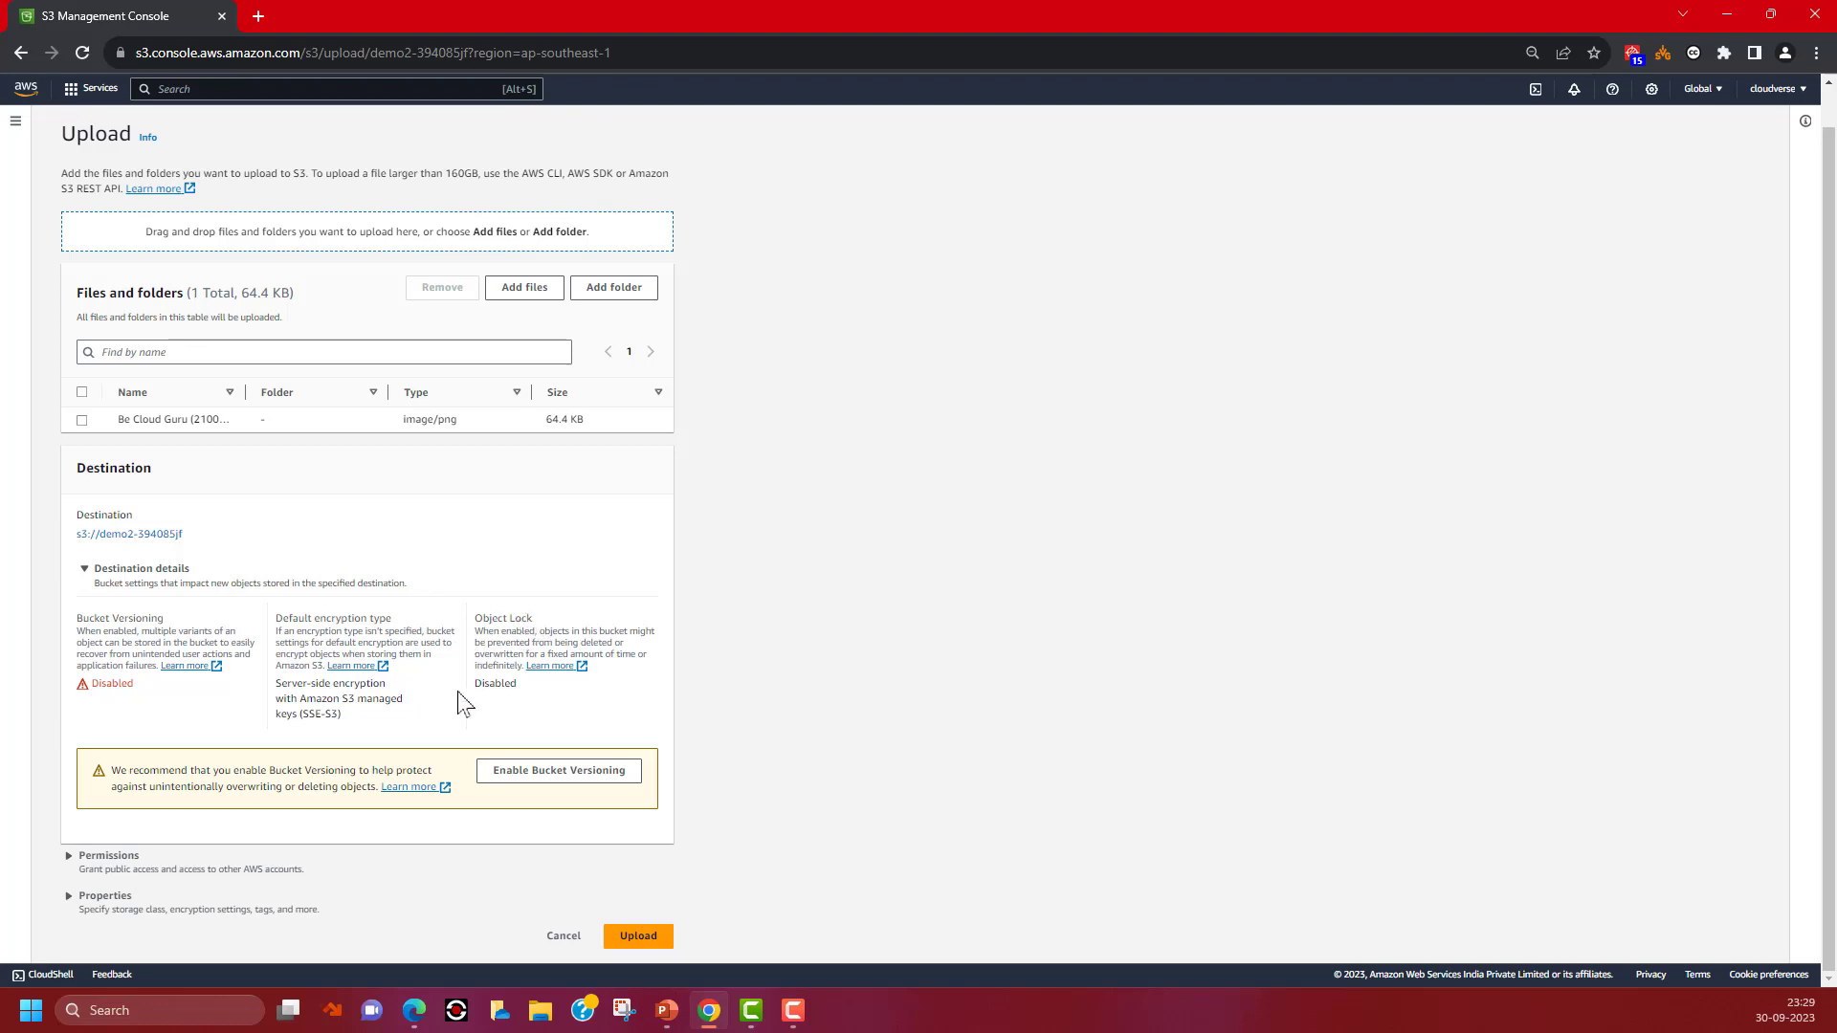
pyautogui.scroll(1, 446, 694)
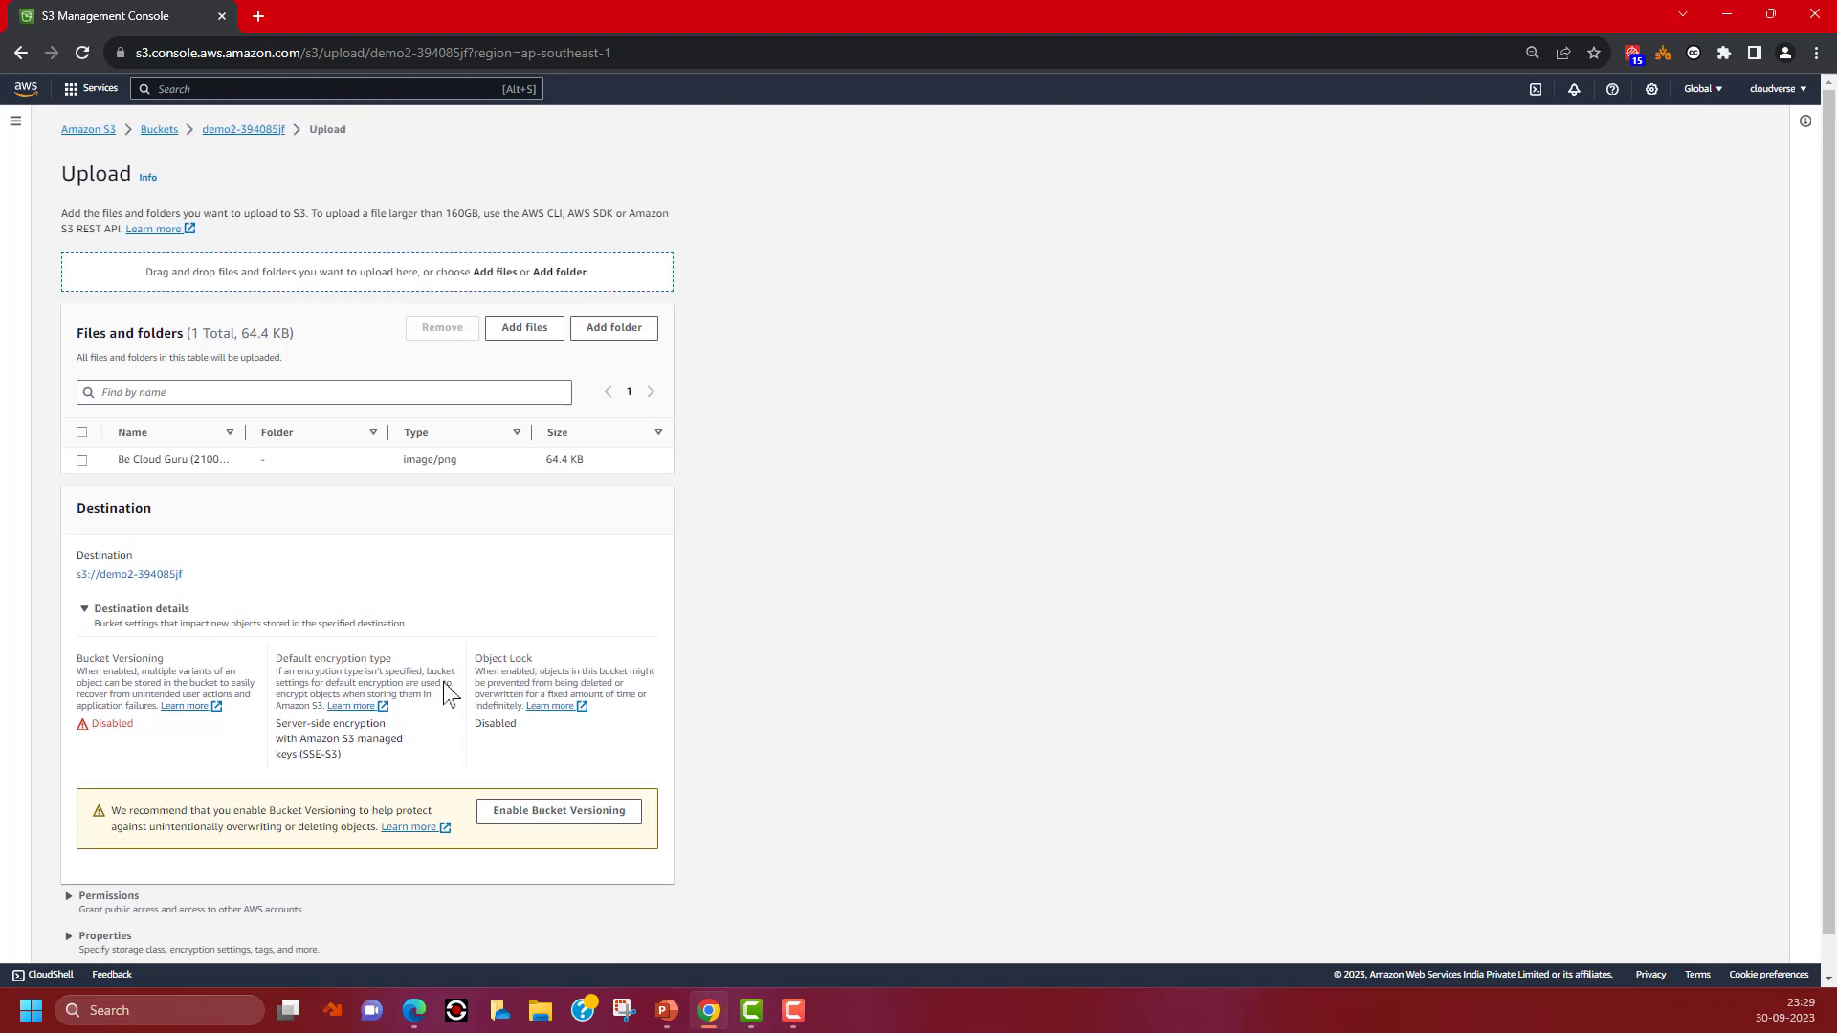
pyautogui.scroll(-1, 450, 693)
pyautogui.click(110, 855)
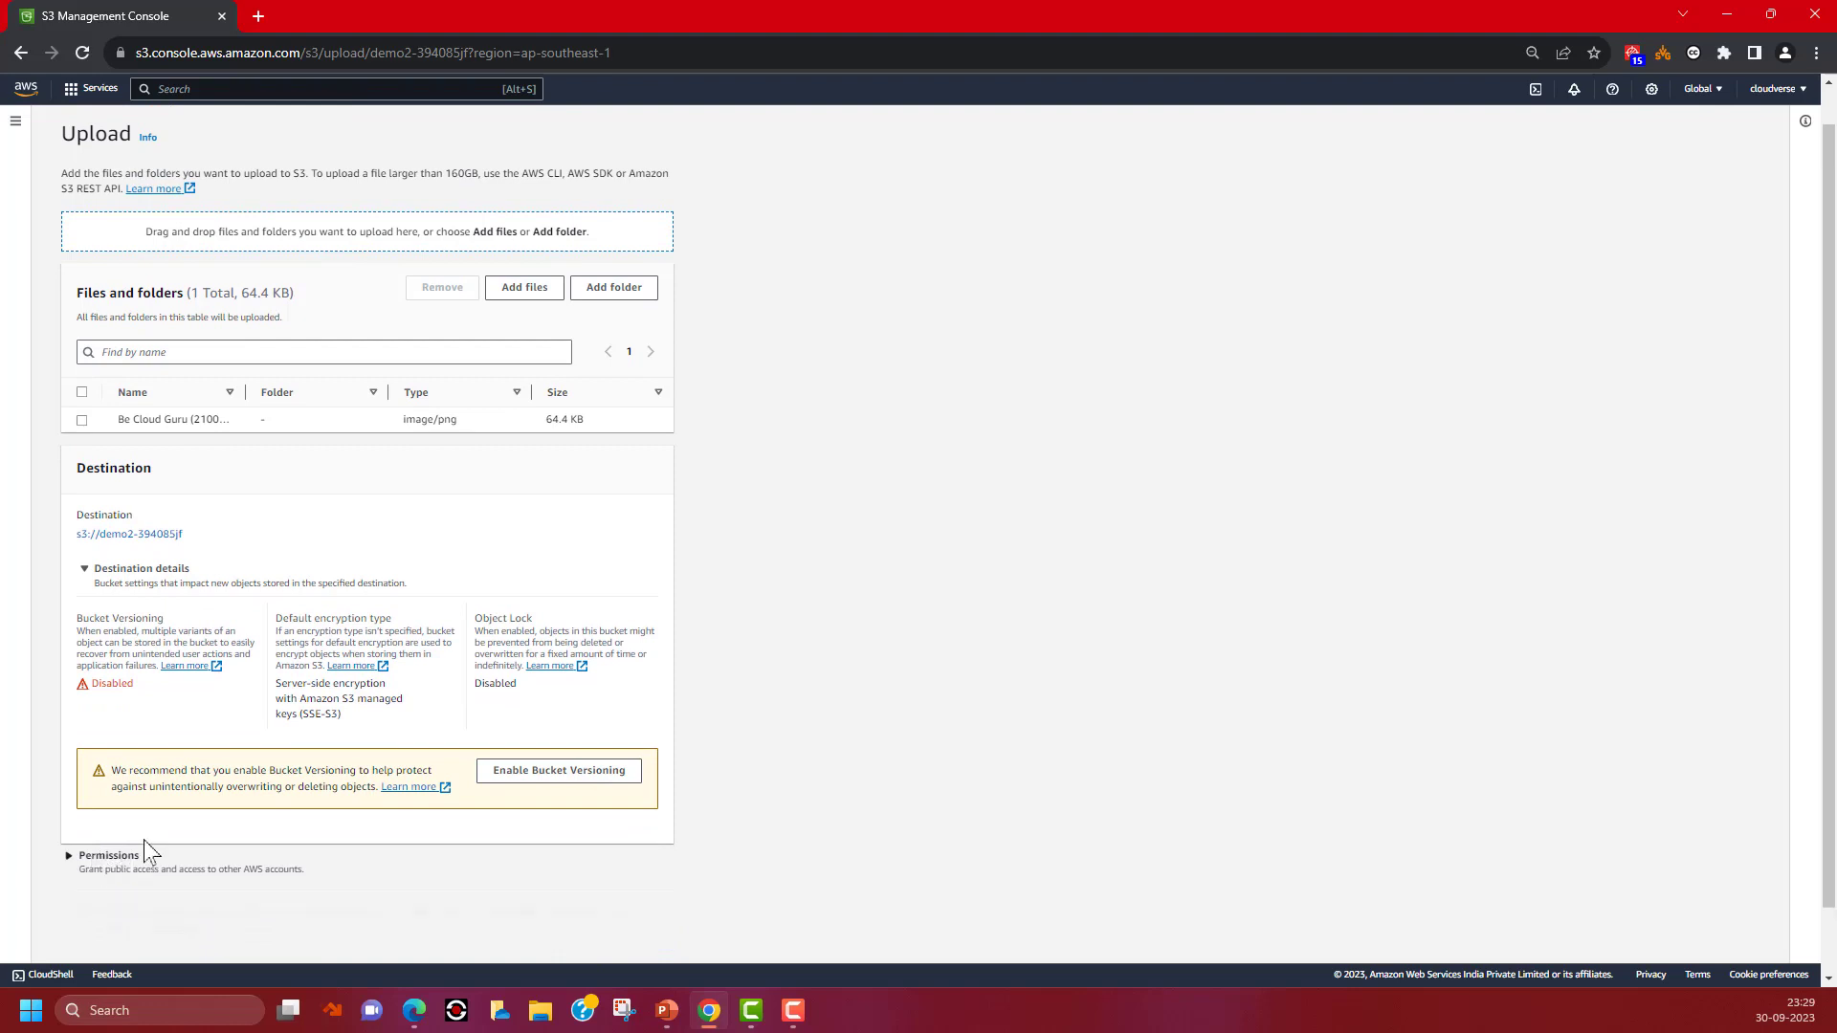
pyautogui.scroll(-1, 209, 810)
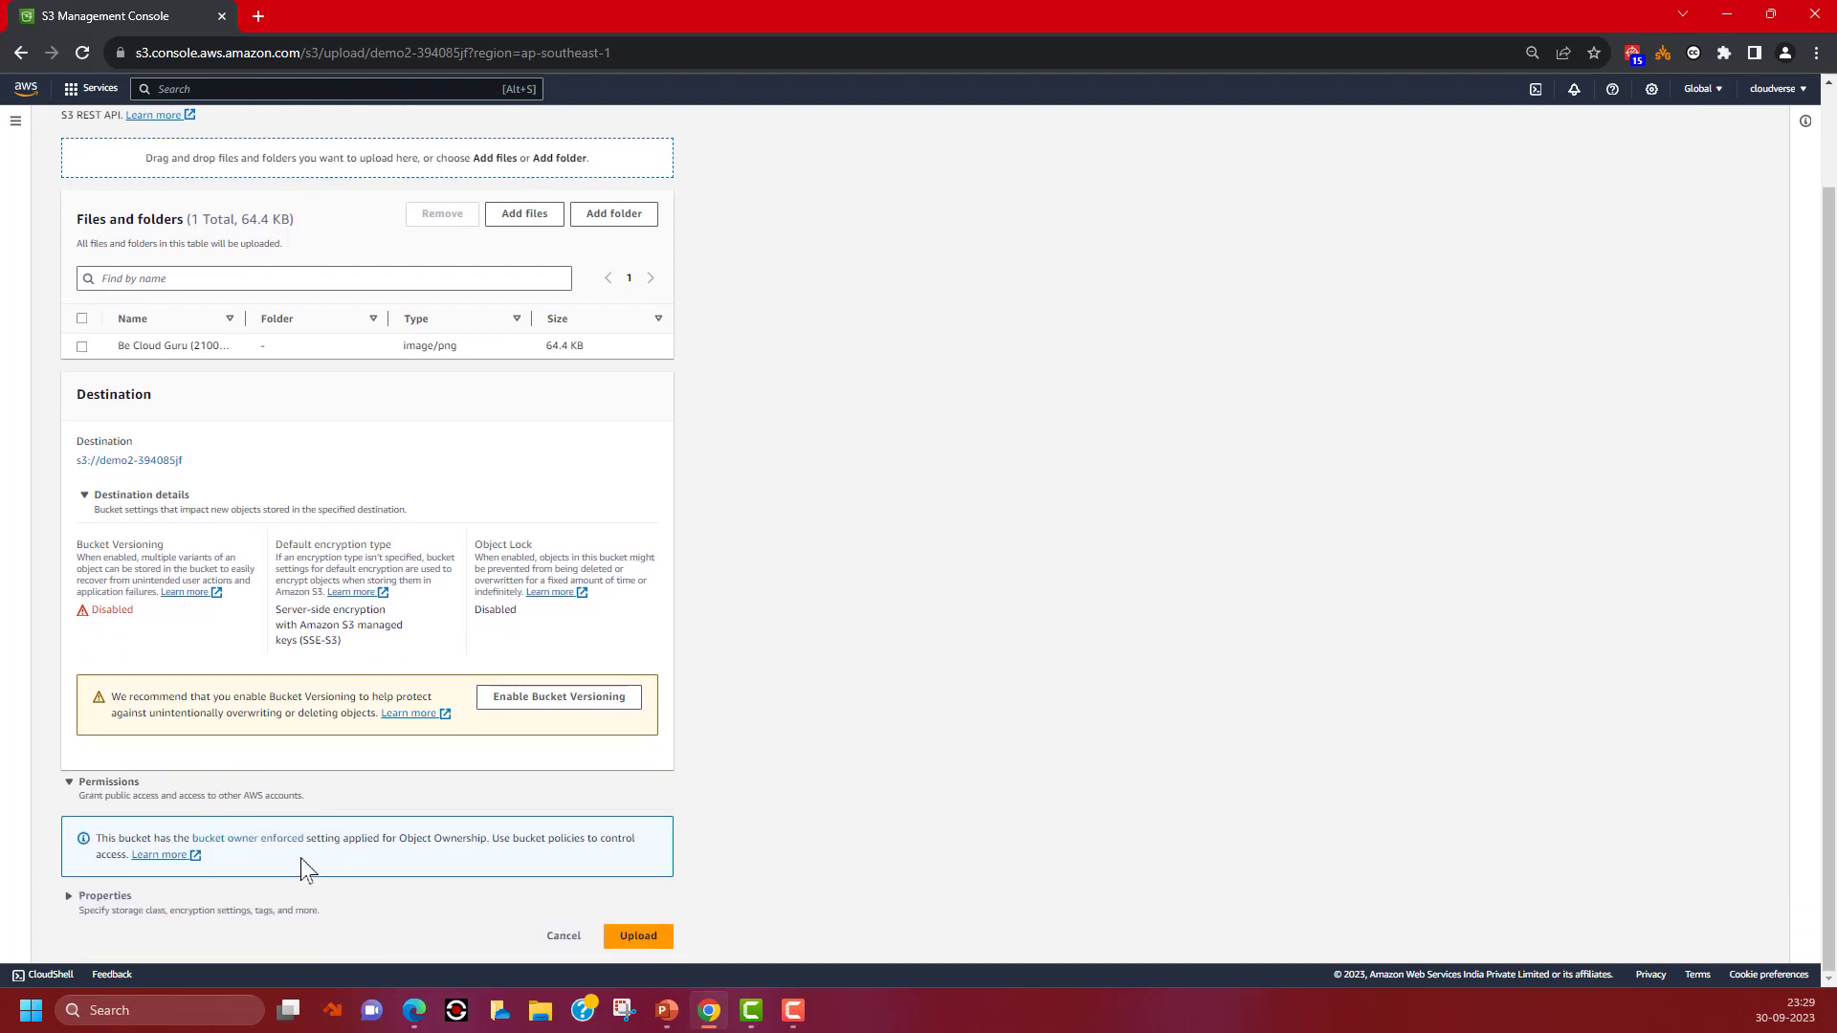
# Step: Review the upload's storage class, encryption, checksum, tag and metadata properties, and upload the image with the Standard storage class
pyautogui.click(76, 897)
pyautogui.scroll(-10, 848, 691)
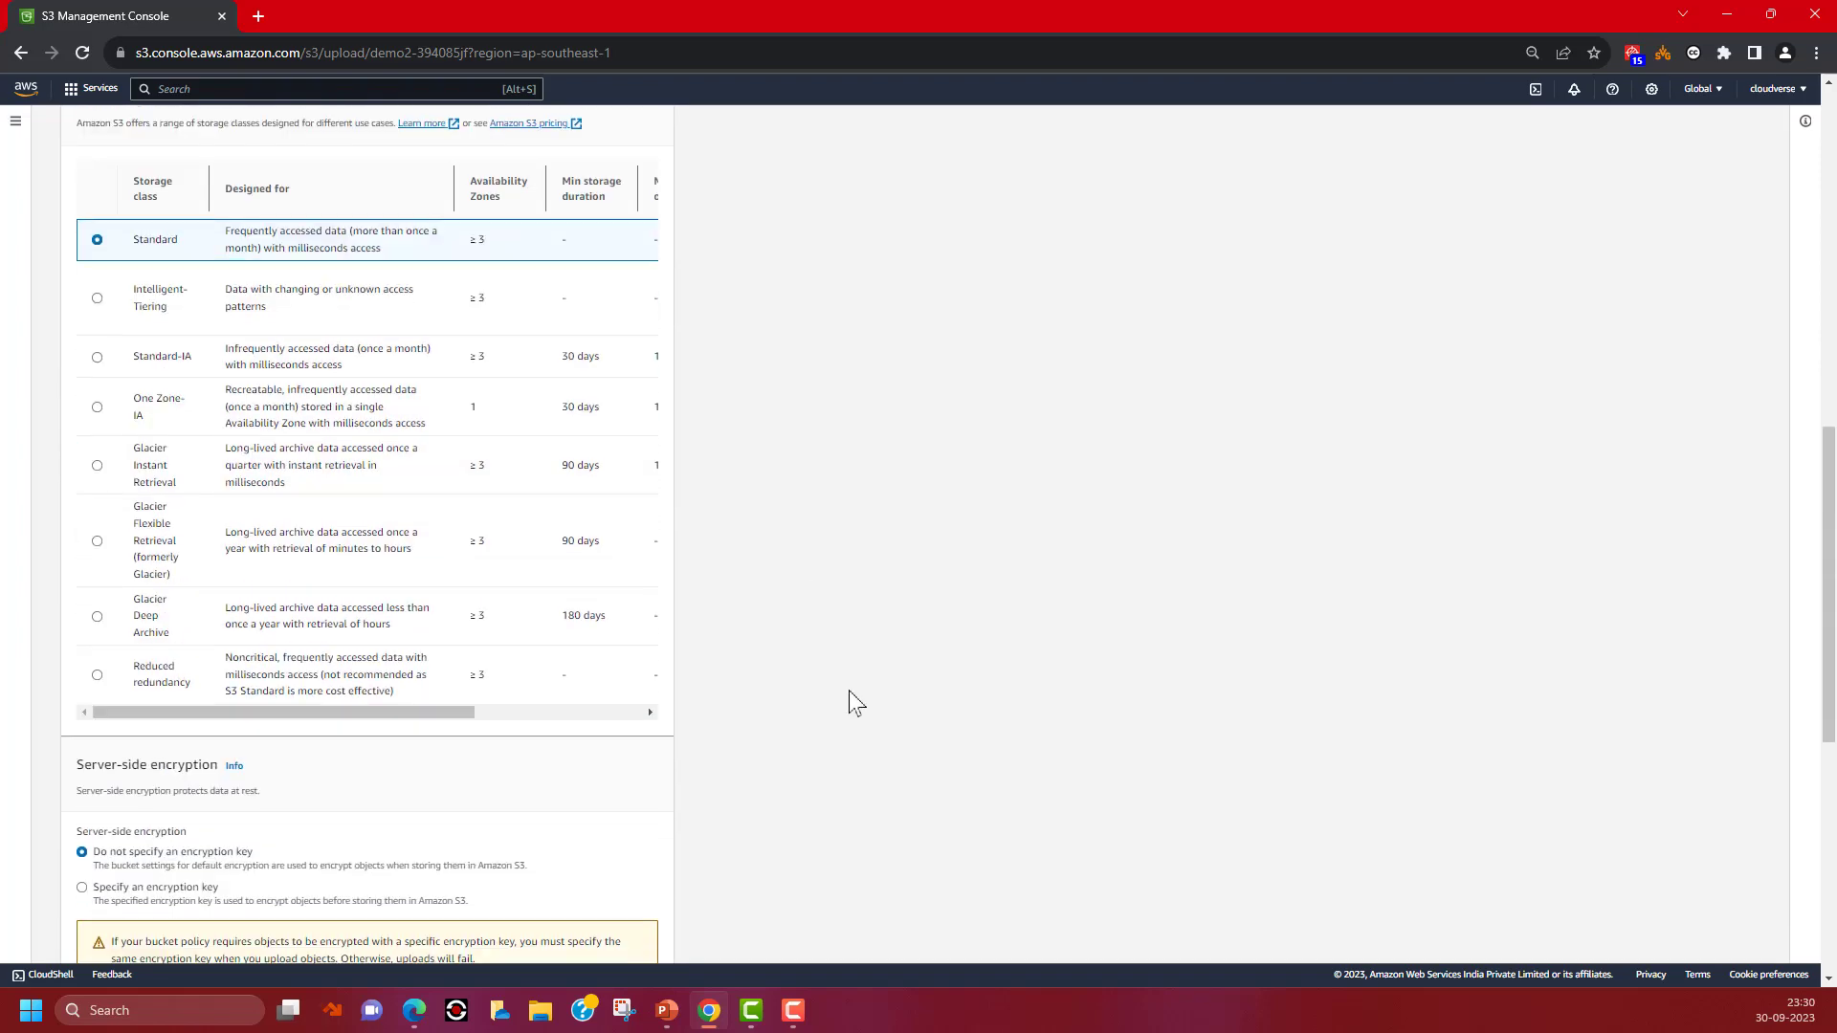
pyautogui.scroll(2, 828, 687)
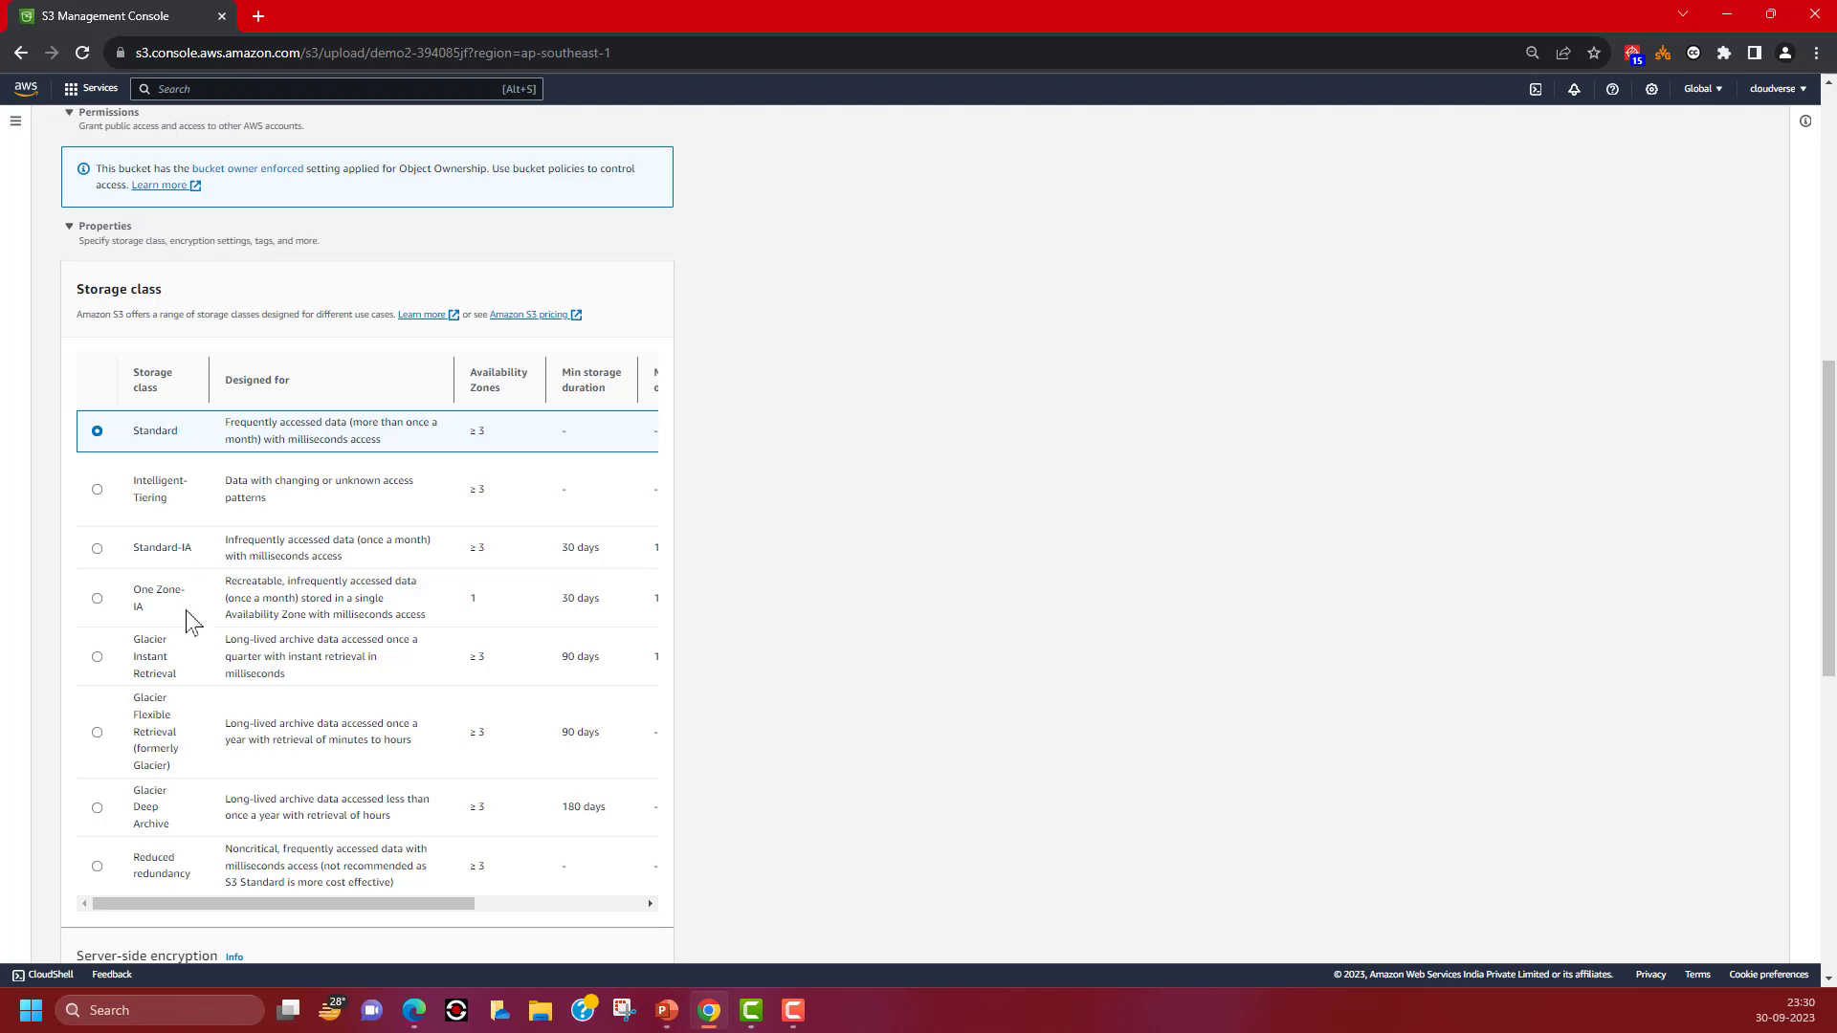
pyautogui.scroll(-1, 187, 622)
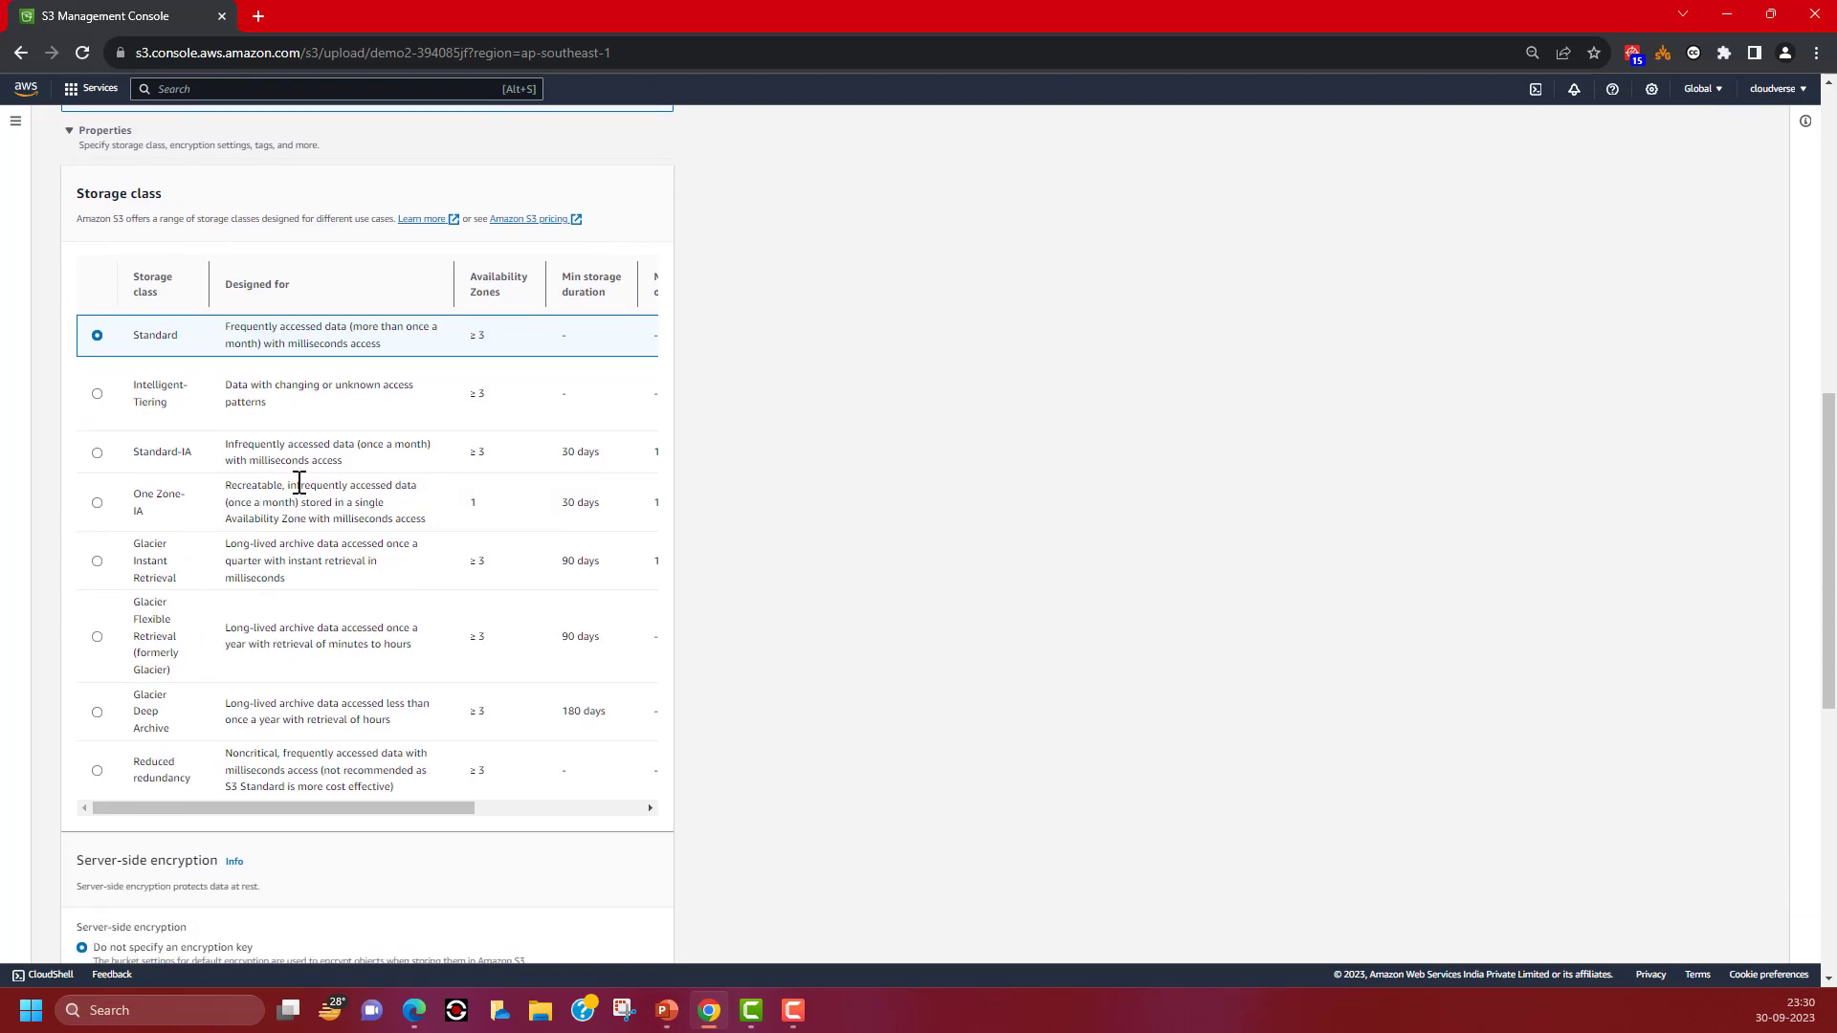
pyautogui.scroll(-1, 339, 524)
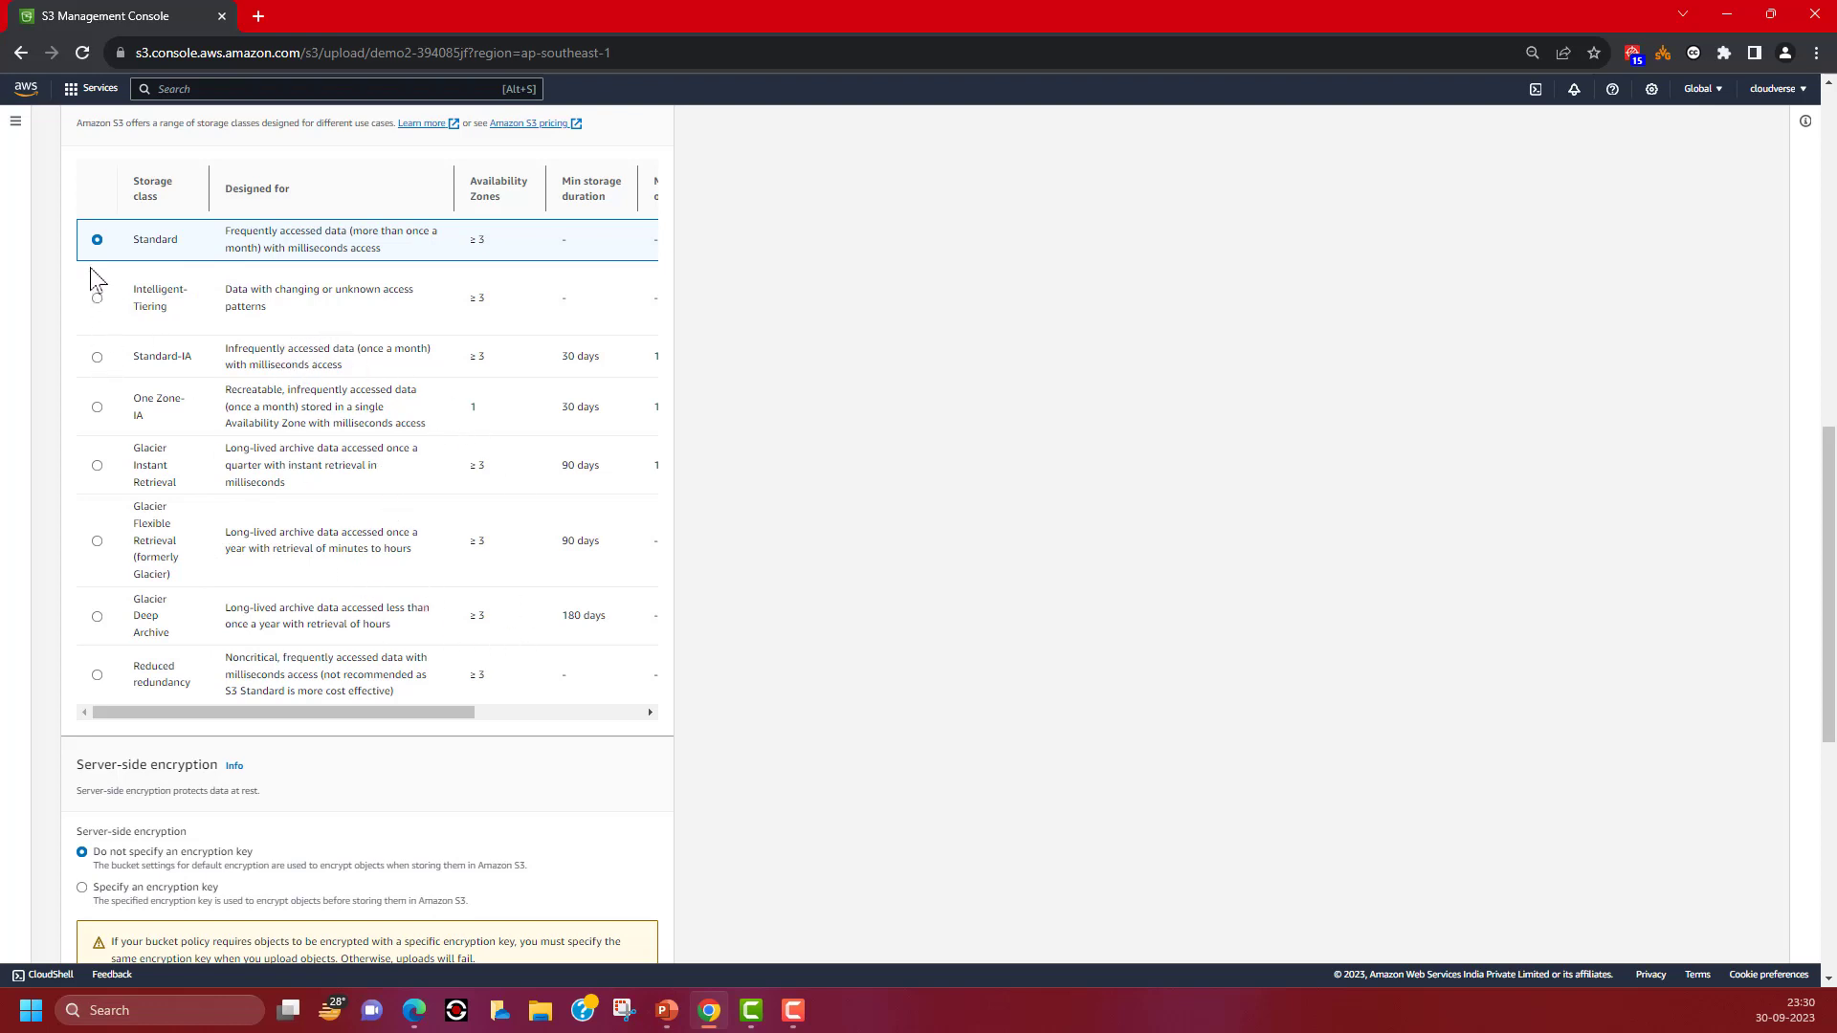
pyautogui.scroll(-4, 256, 450)
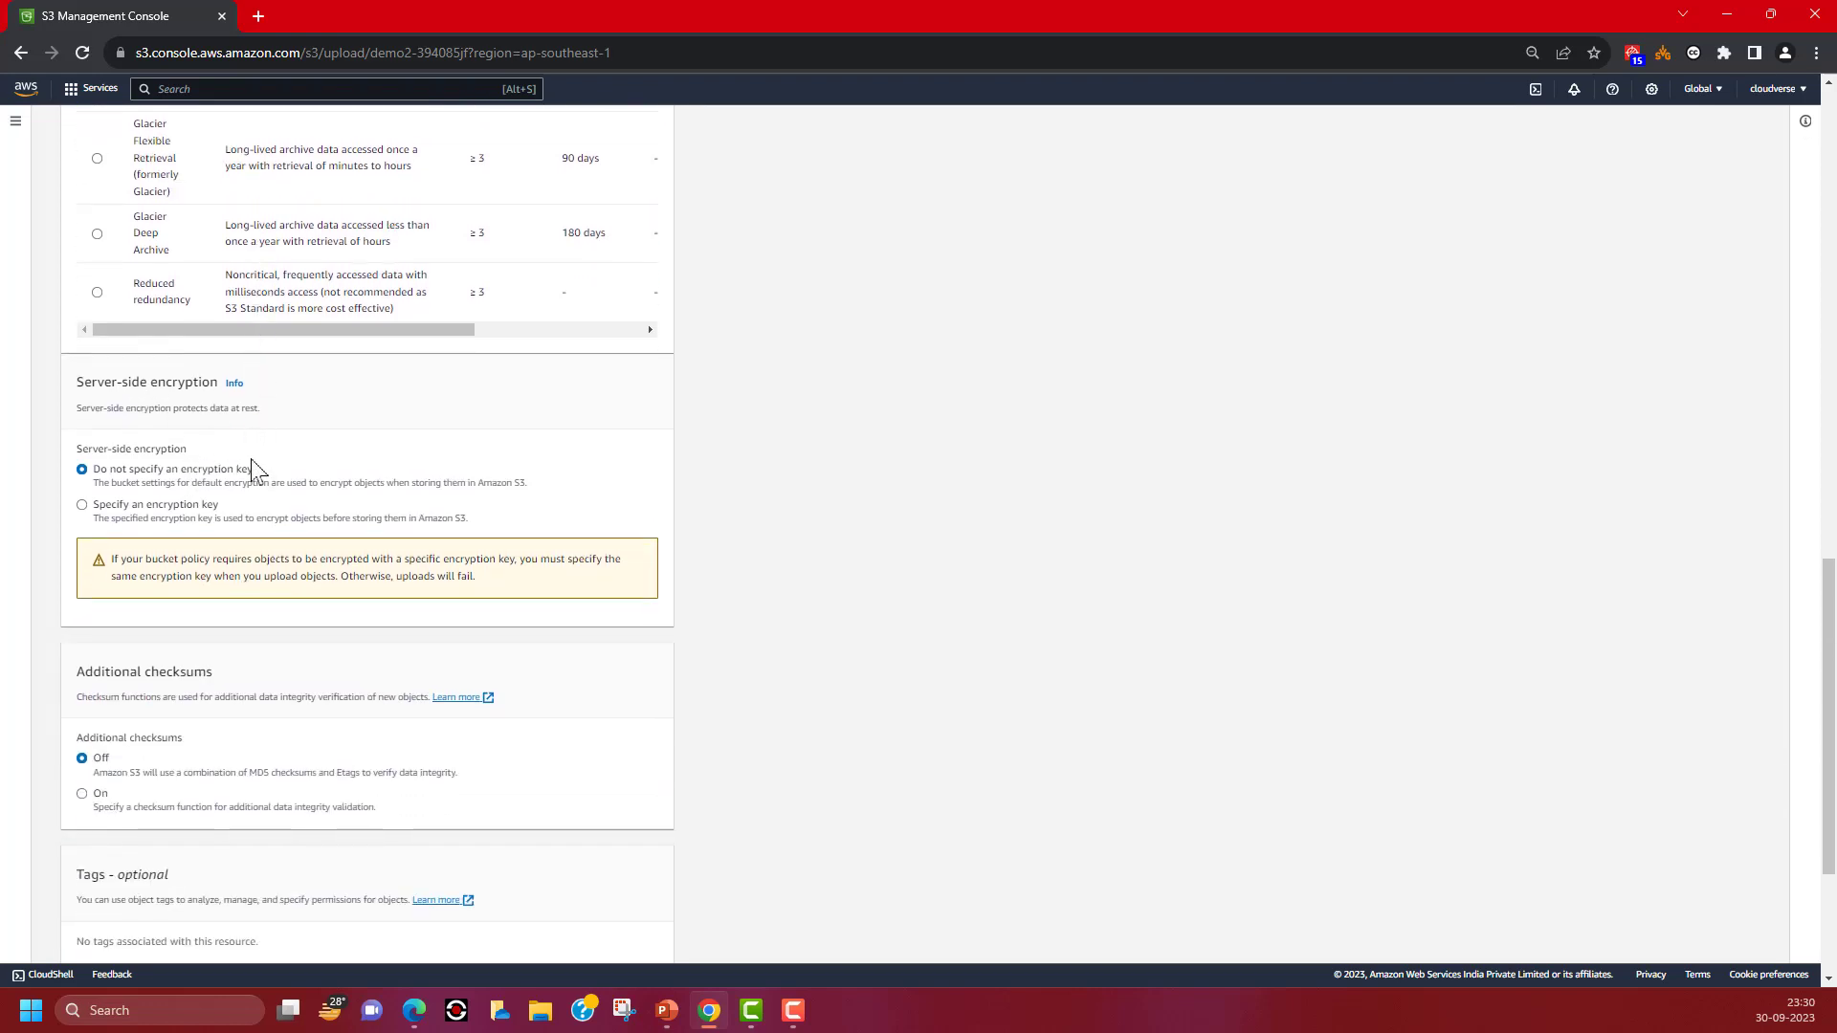
pyautogui.scroll(-3, 251, 459)
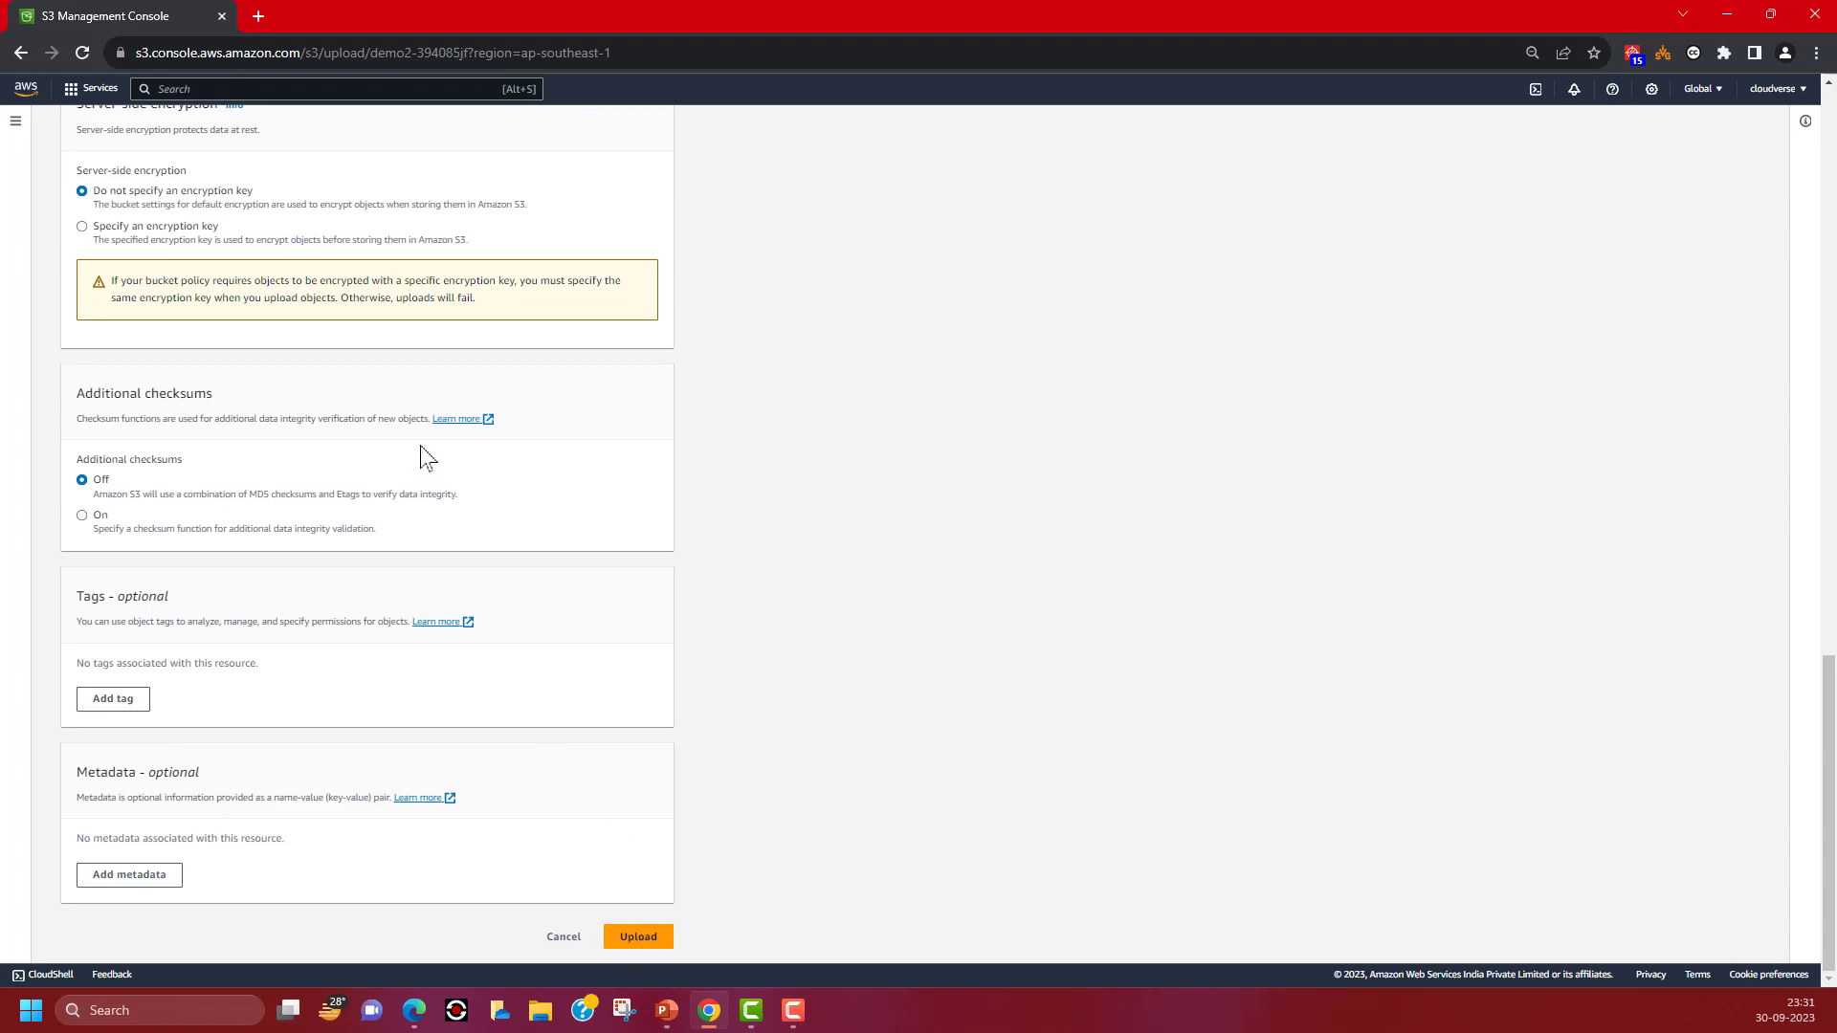
pyautogui.click(649, 937)
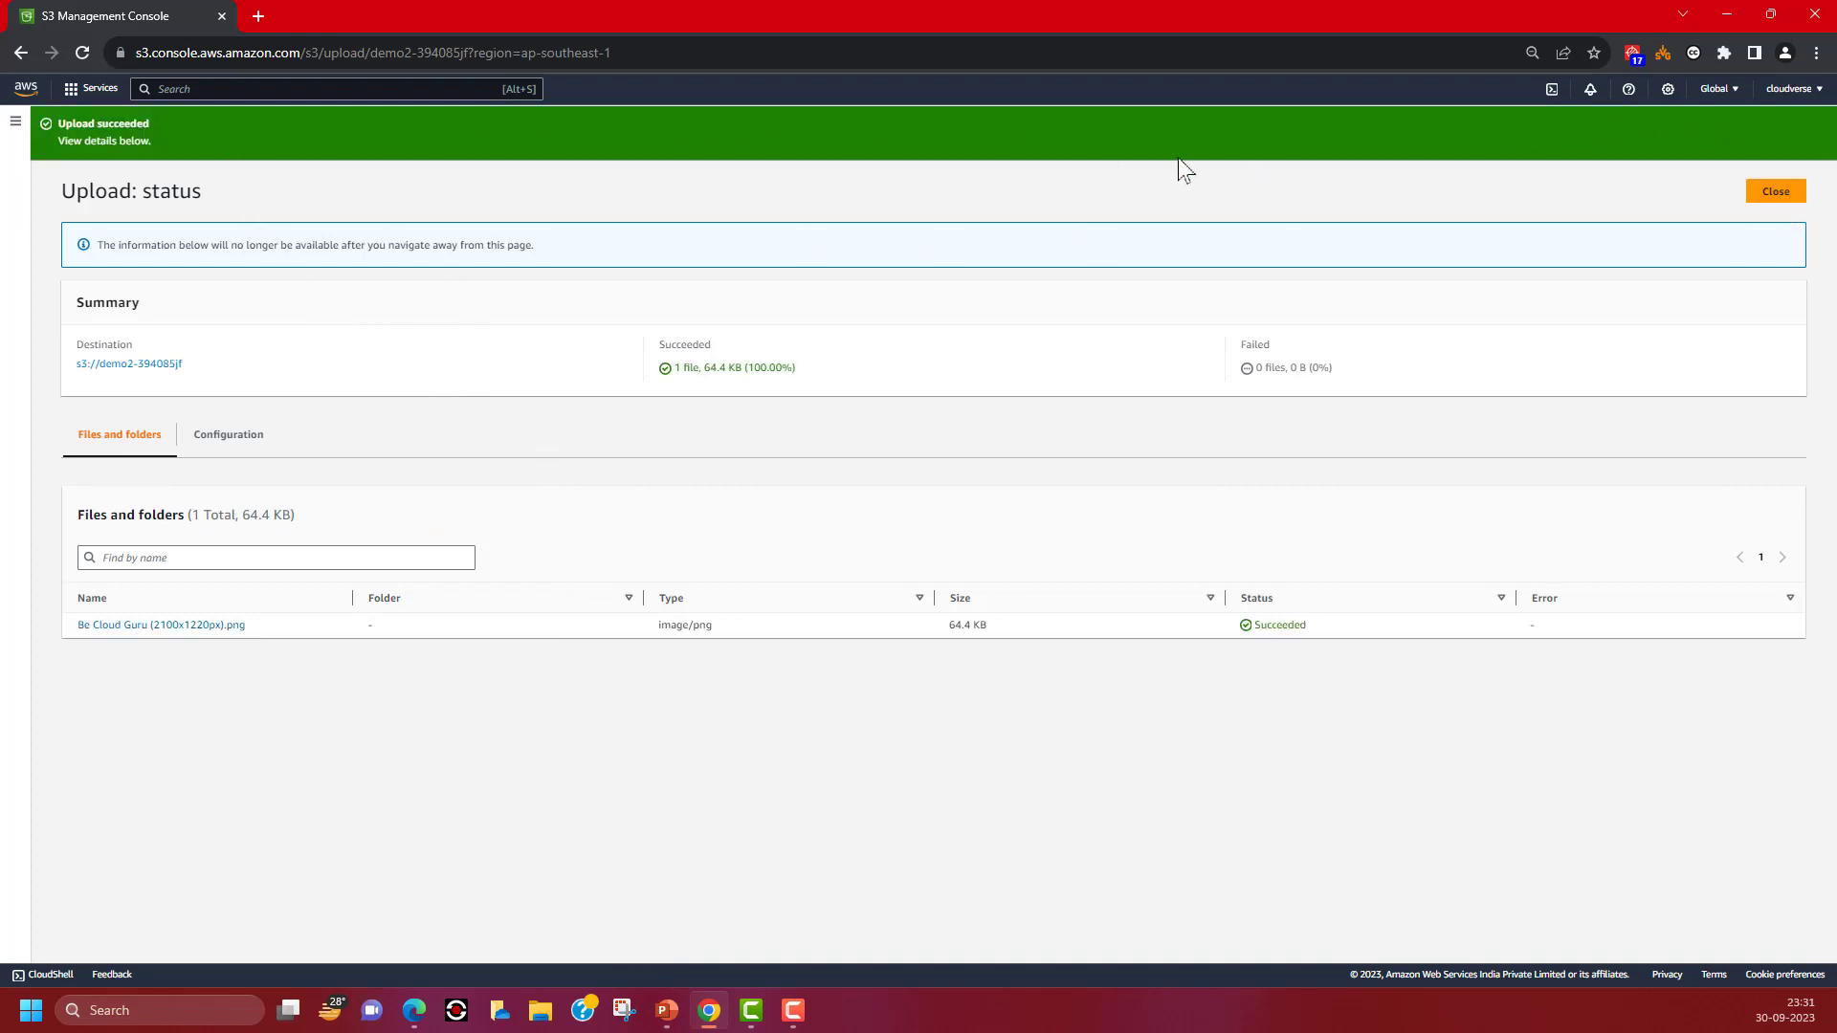
pyautogui.click(1776, 191)
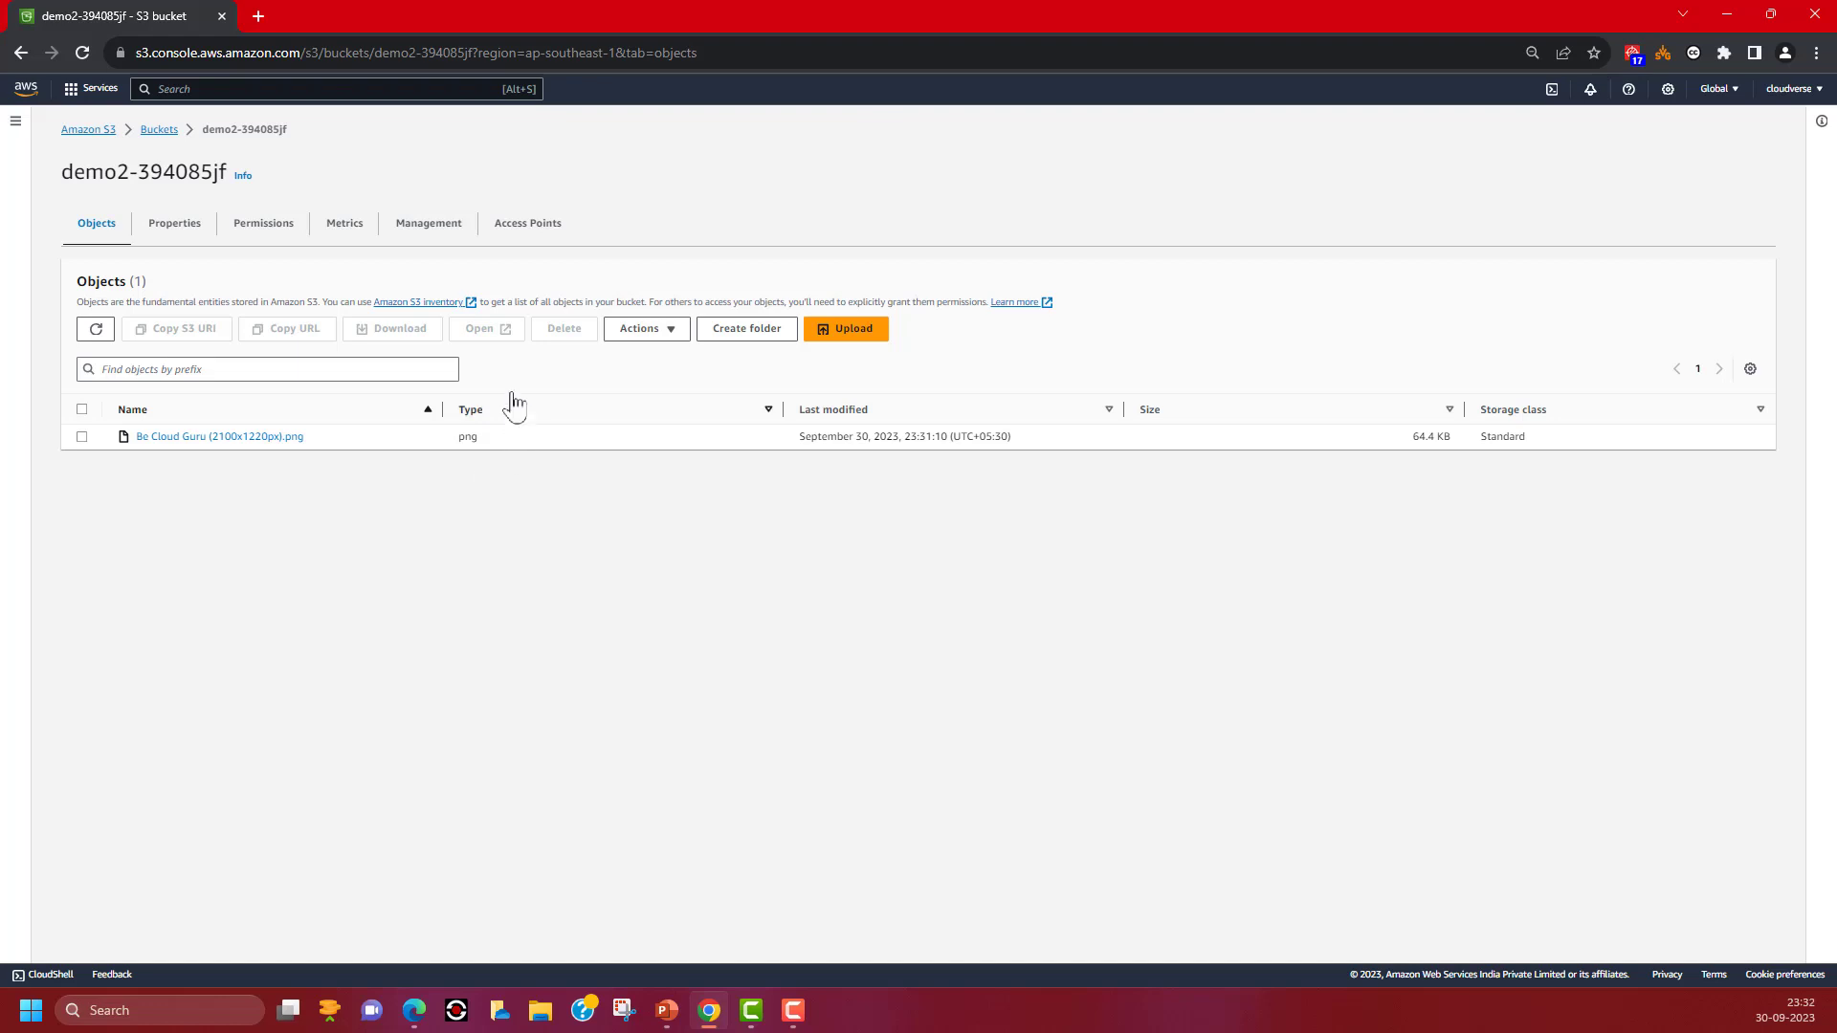
# Step: Create a folder named image1 in the bucket without specifying an encryption key
pyautogui.click(749, 335)
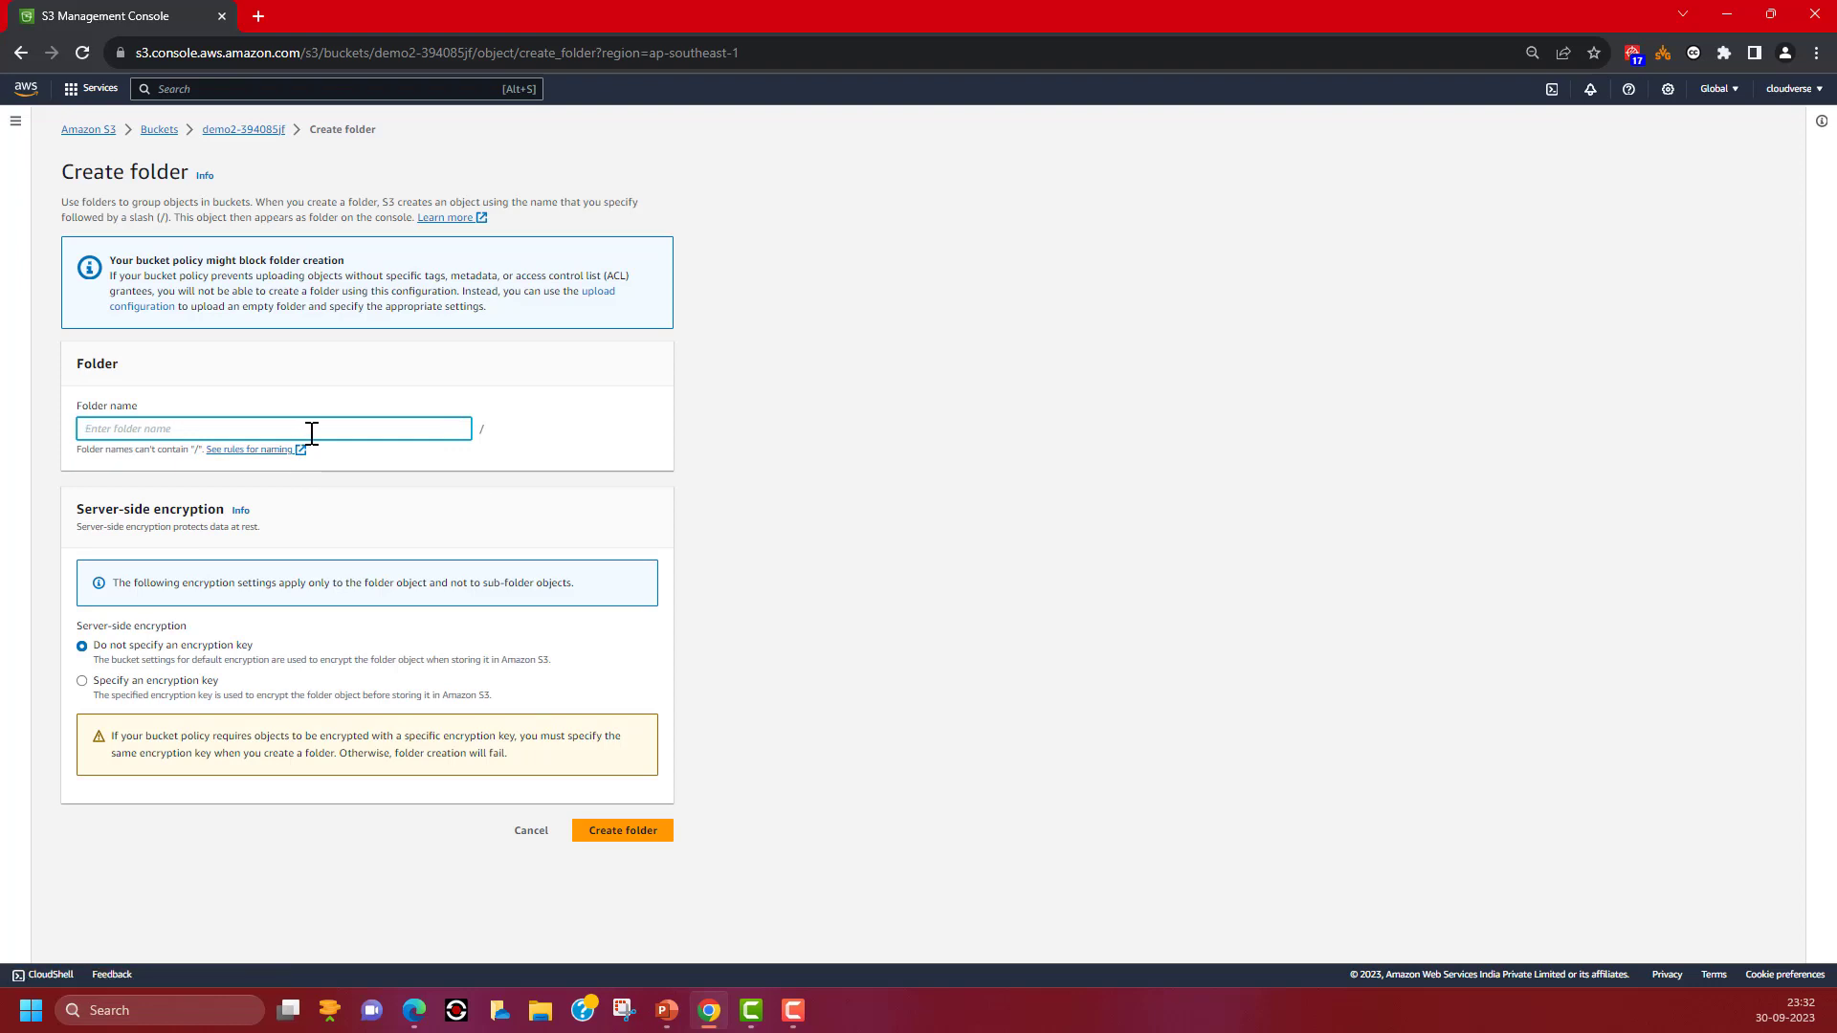
pyautogui.write('image1')
pyautogui.click(623, 830)
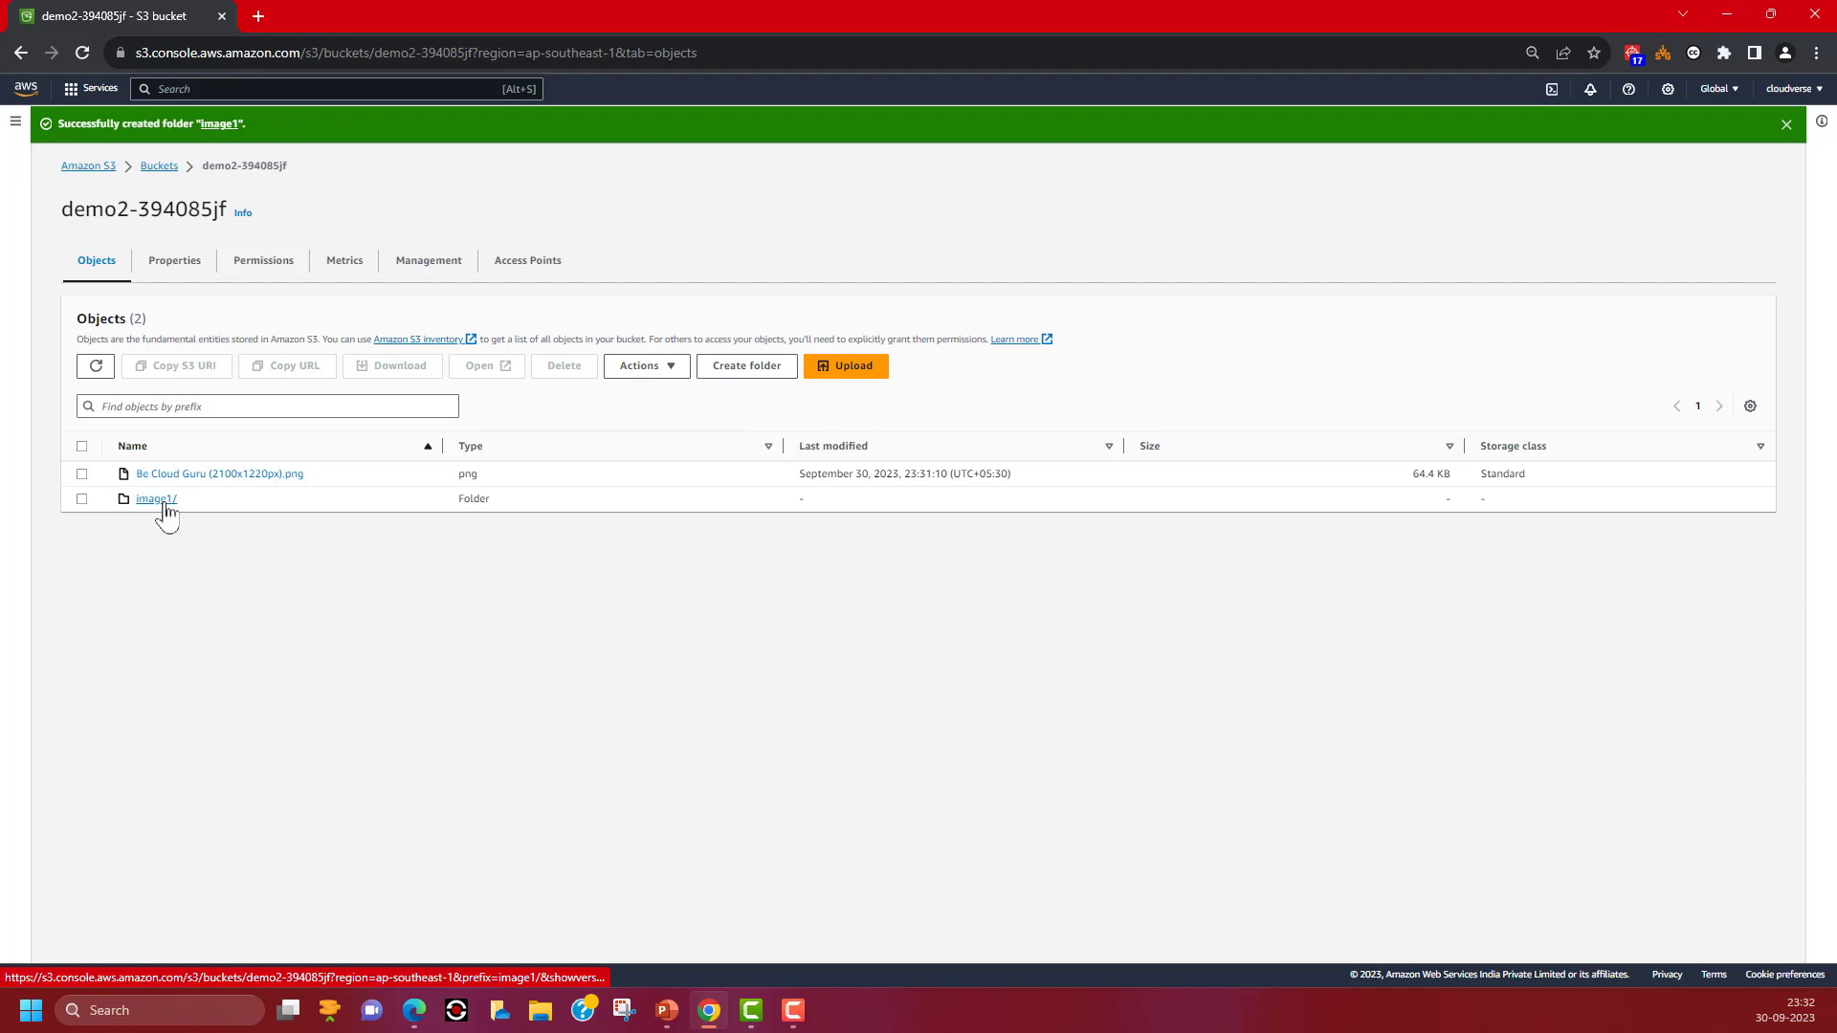
# Step: Move Be Cloud Guru (2100x1220px).png into s3://demo2-394085jf/image1/, copying the existing checksum functions
pyautogui.click(83, 476)
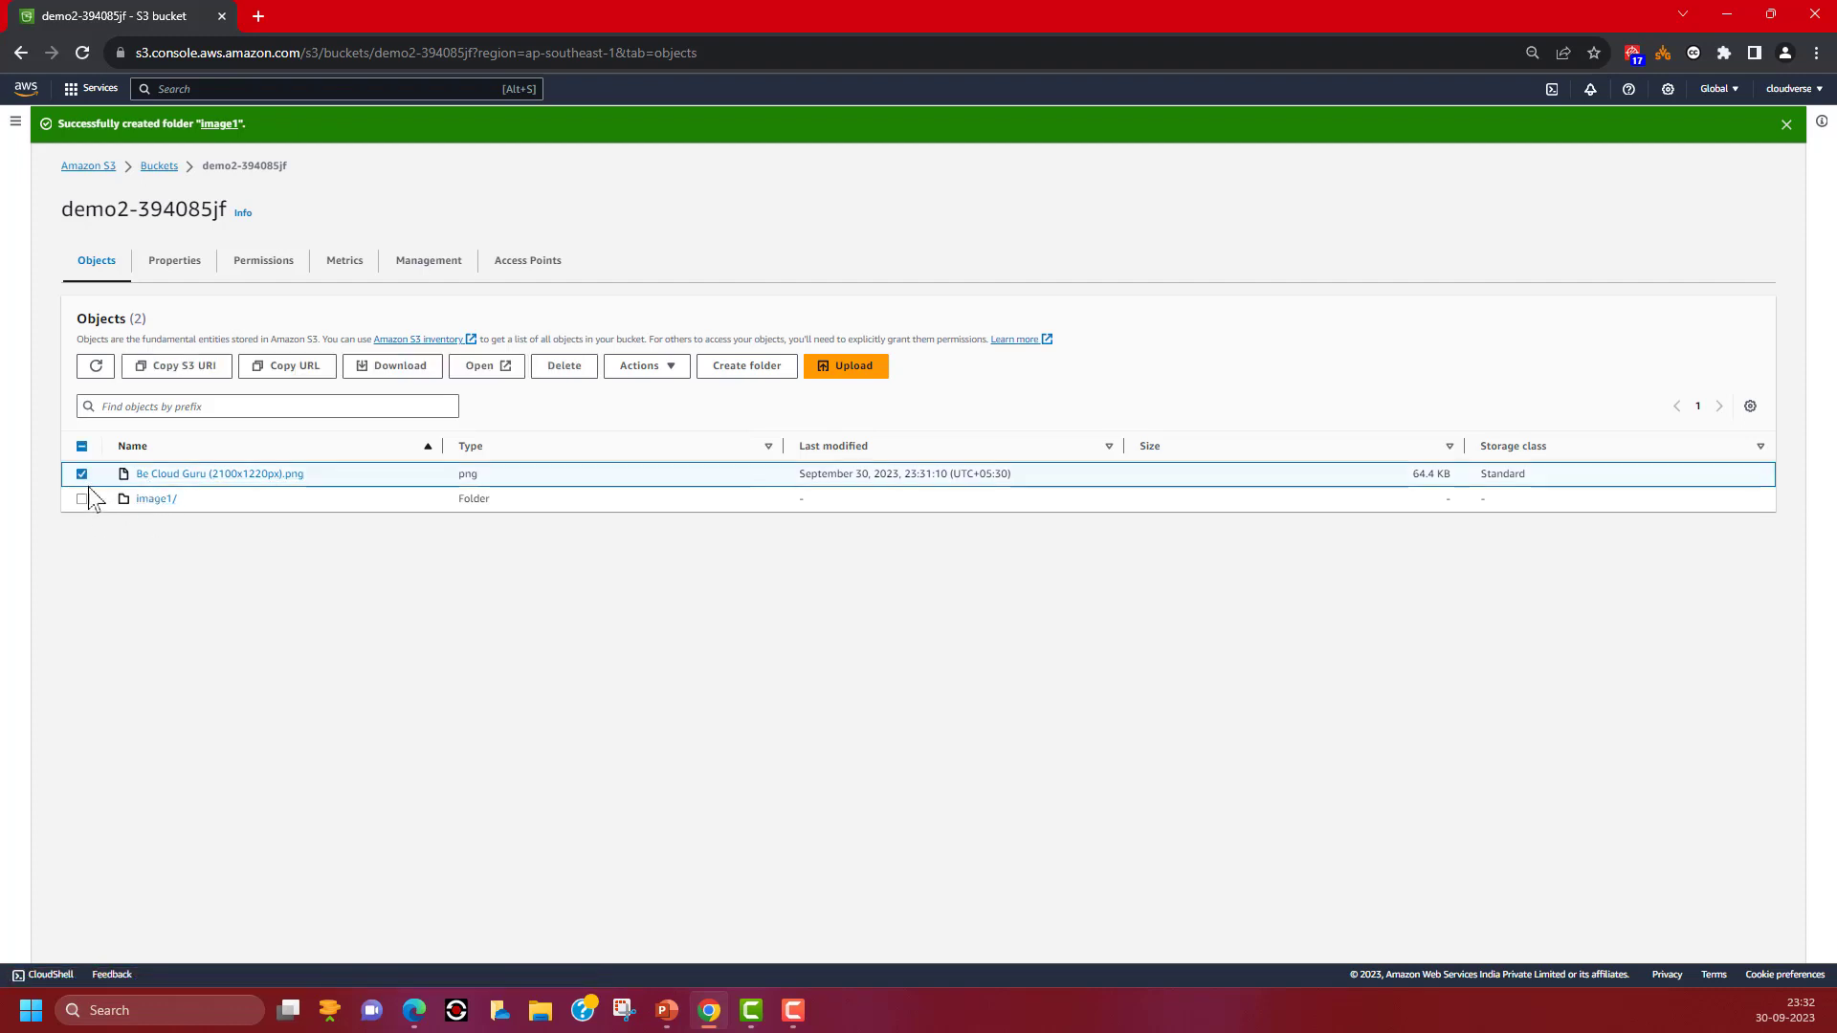
pyautogui.click(638, 368)
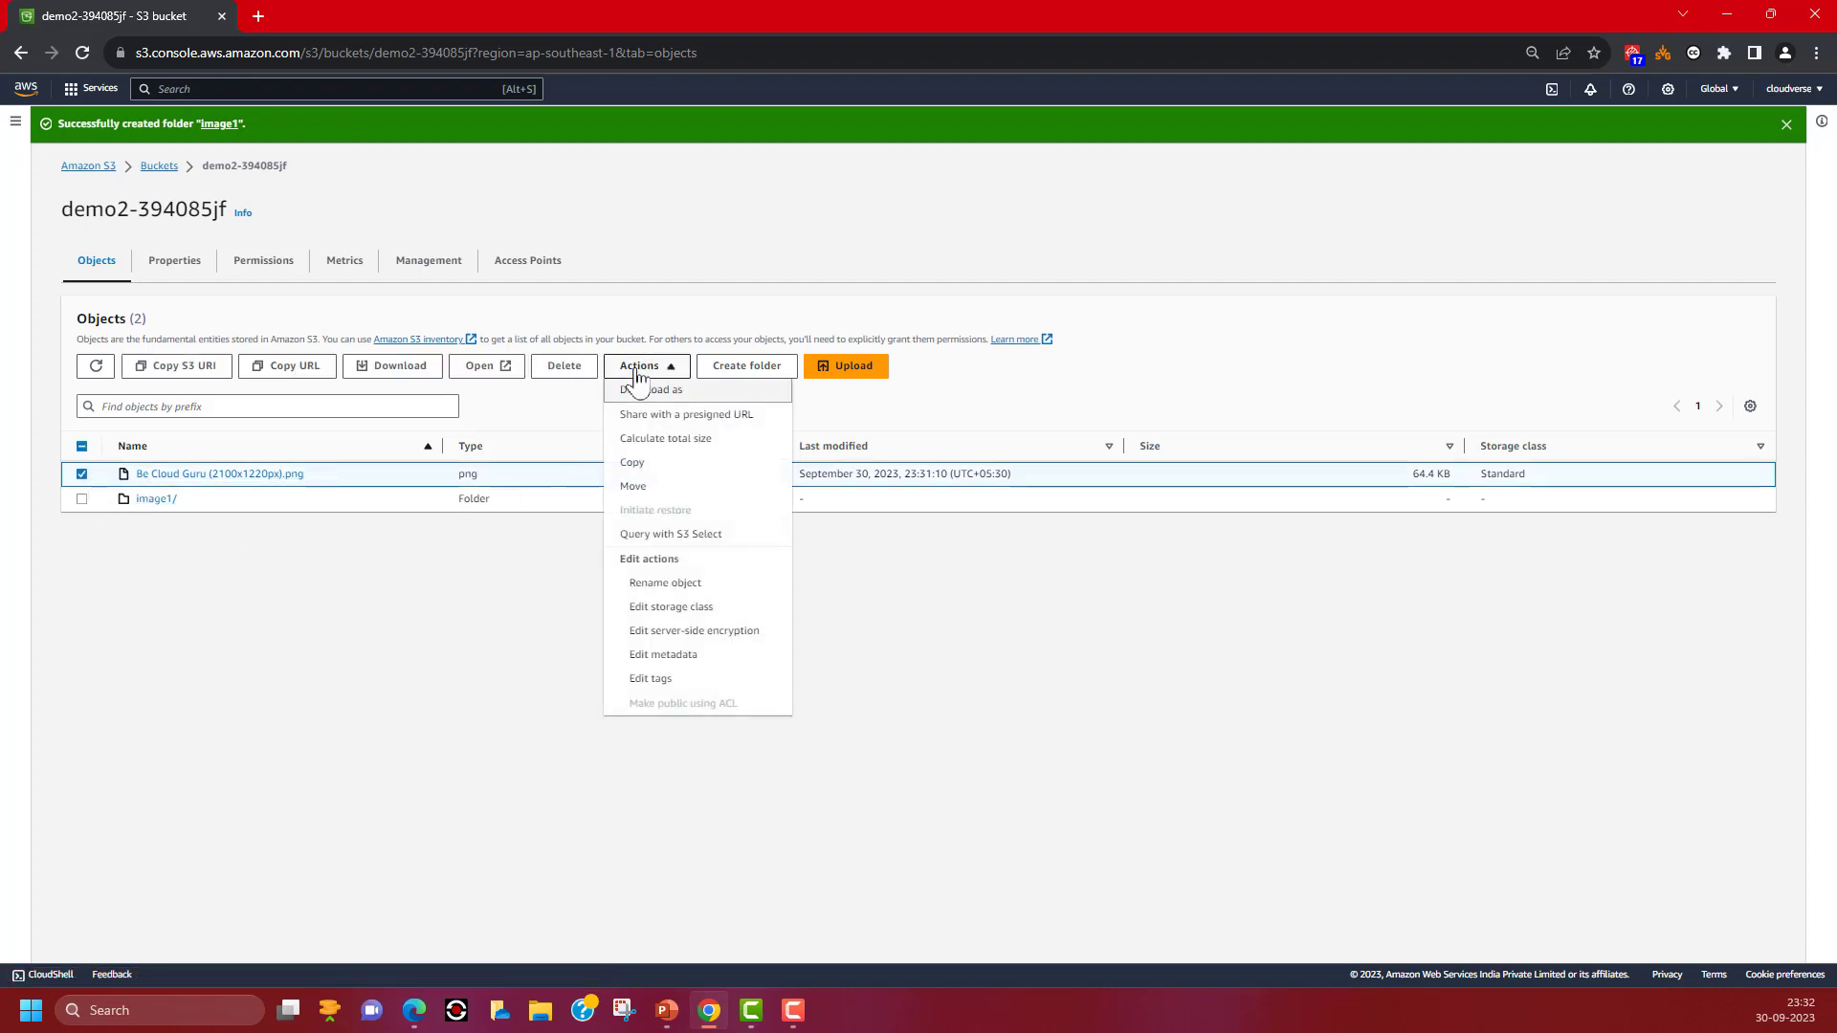
pyautogui.click(637, 488)
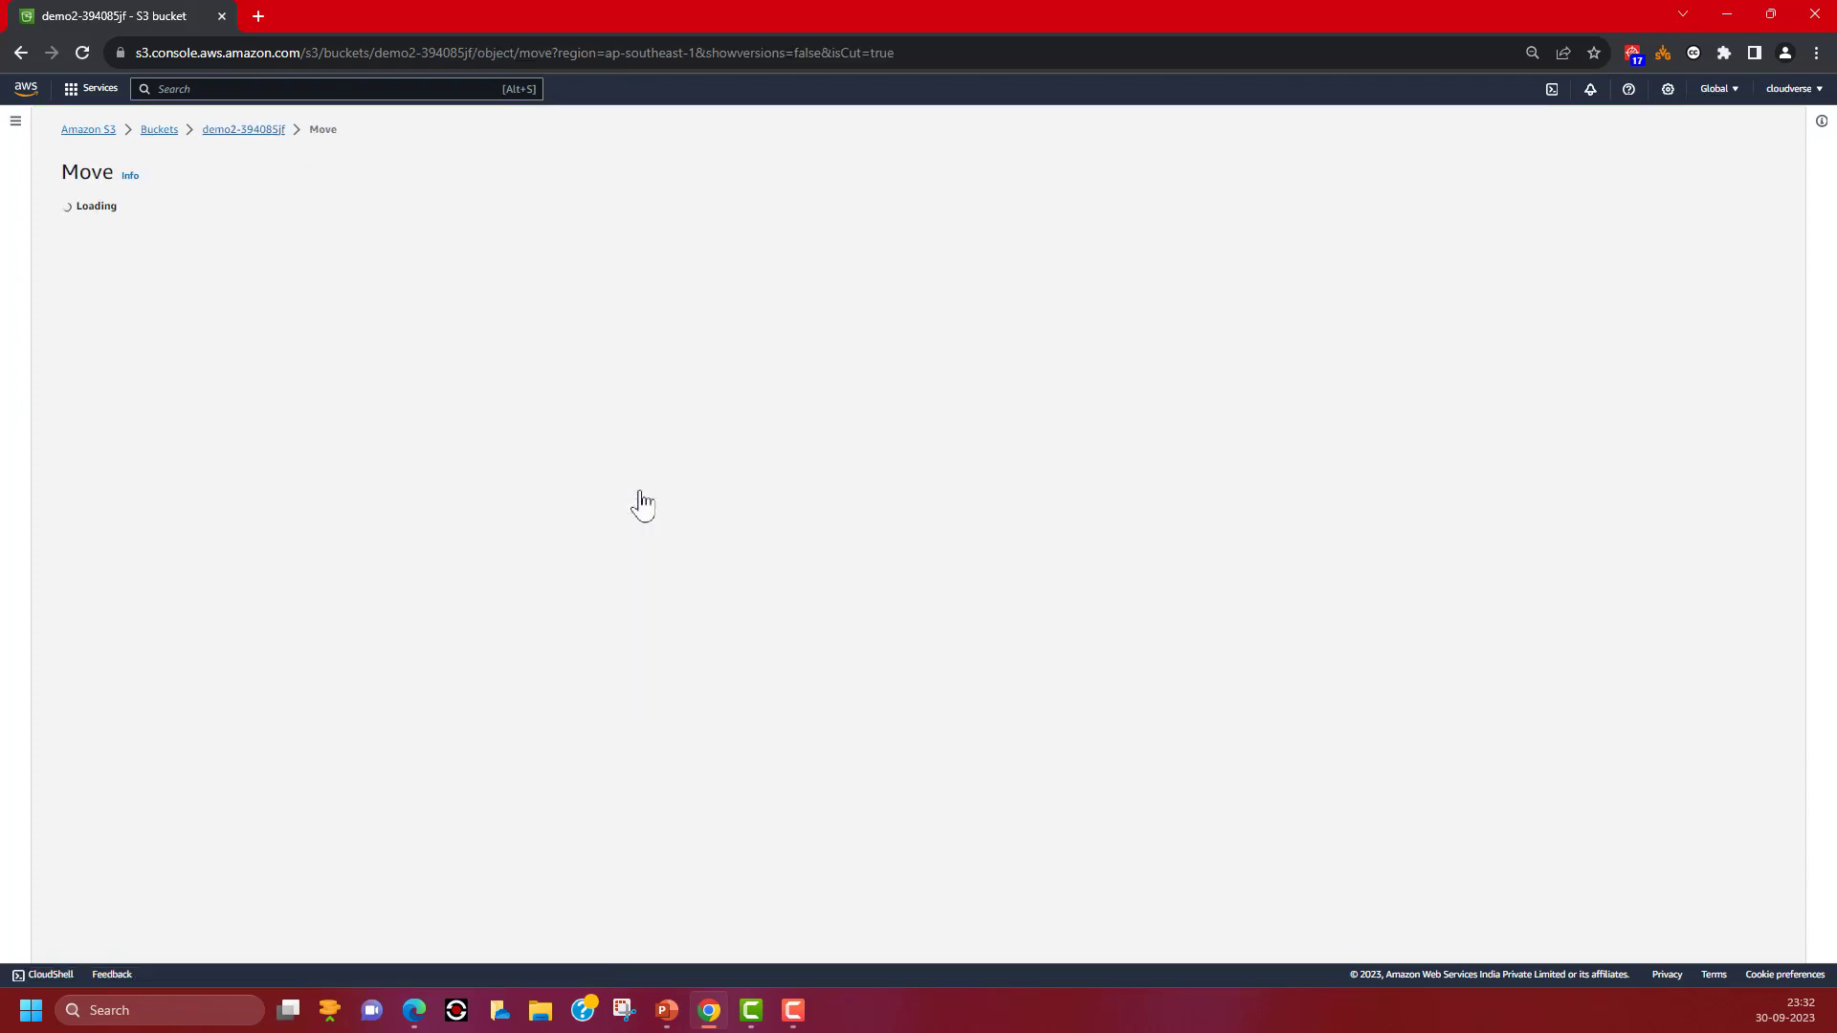
pyautogui.scroll(-2, 431, 550)
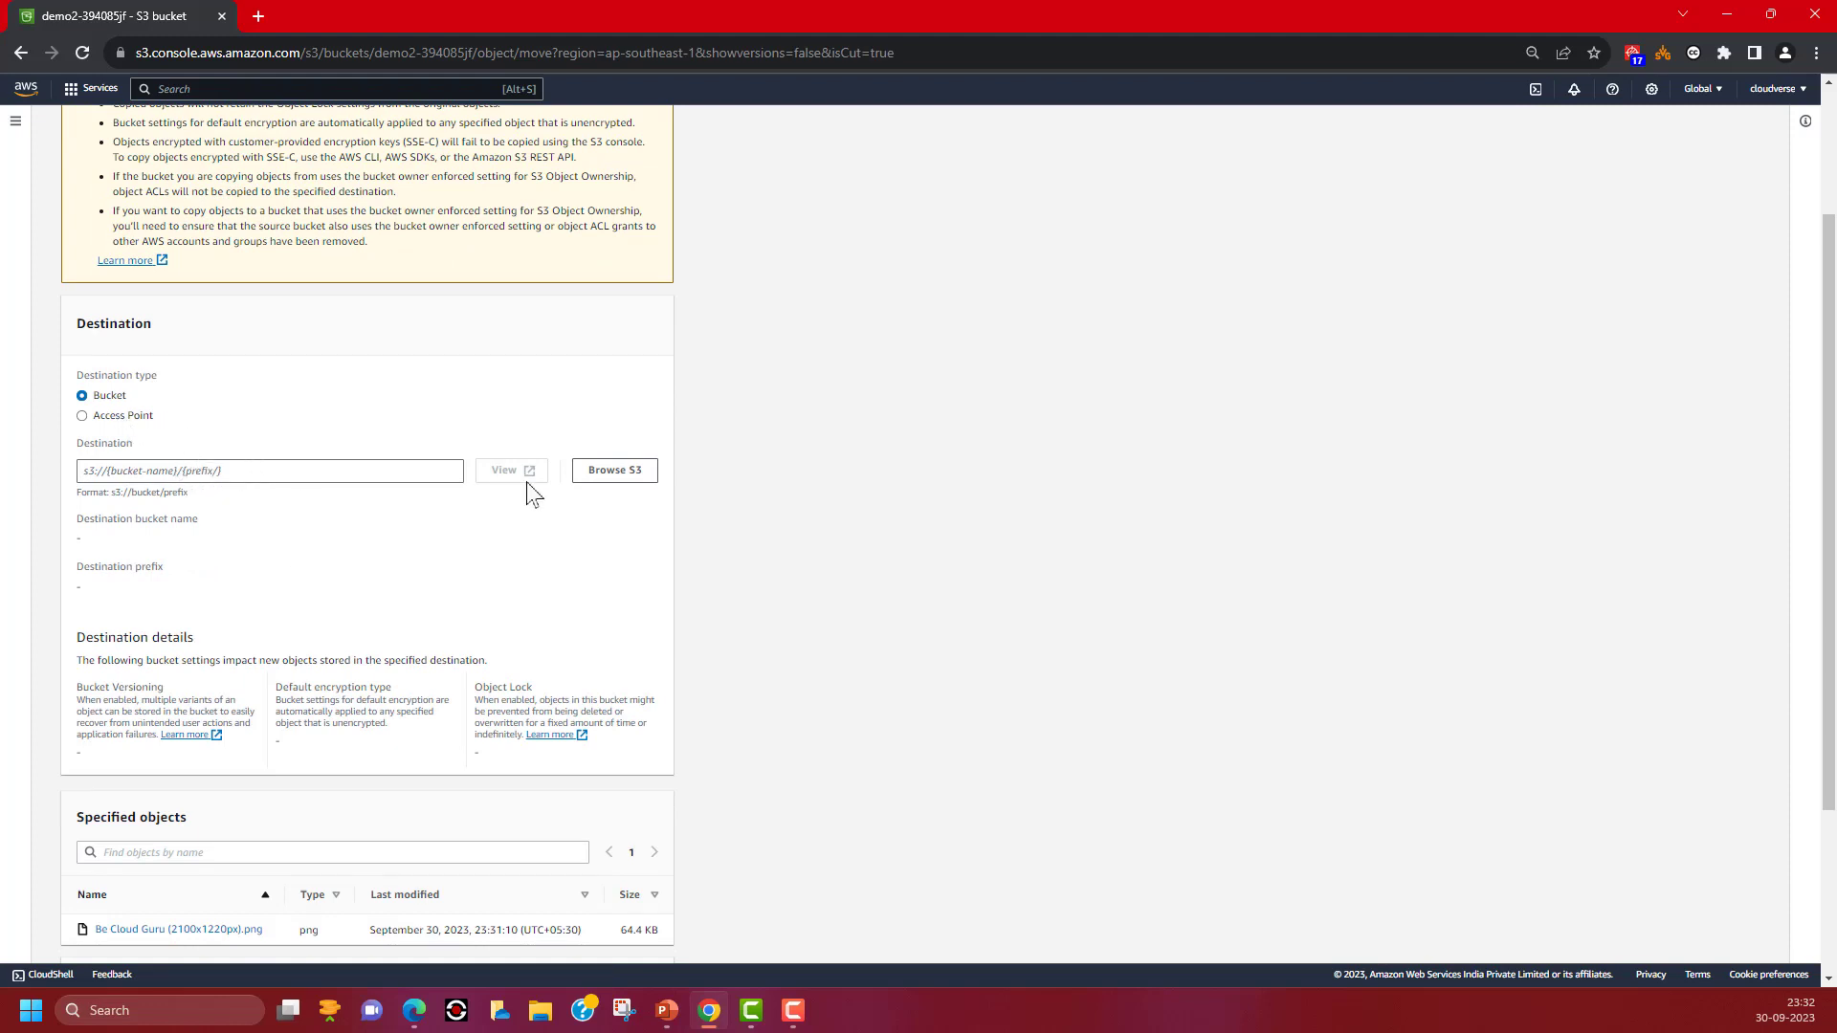
pyautogui.click(589, 471)
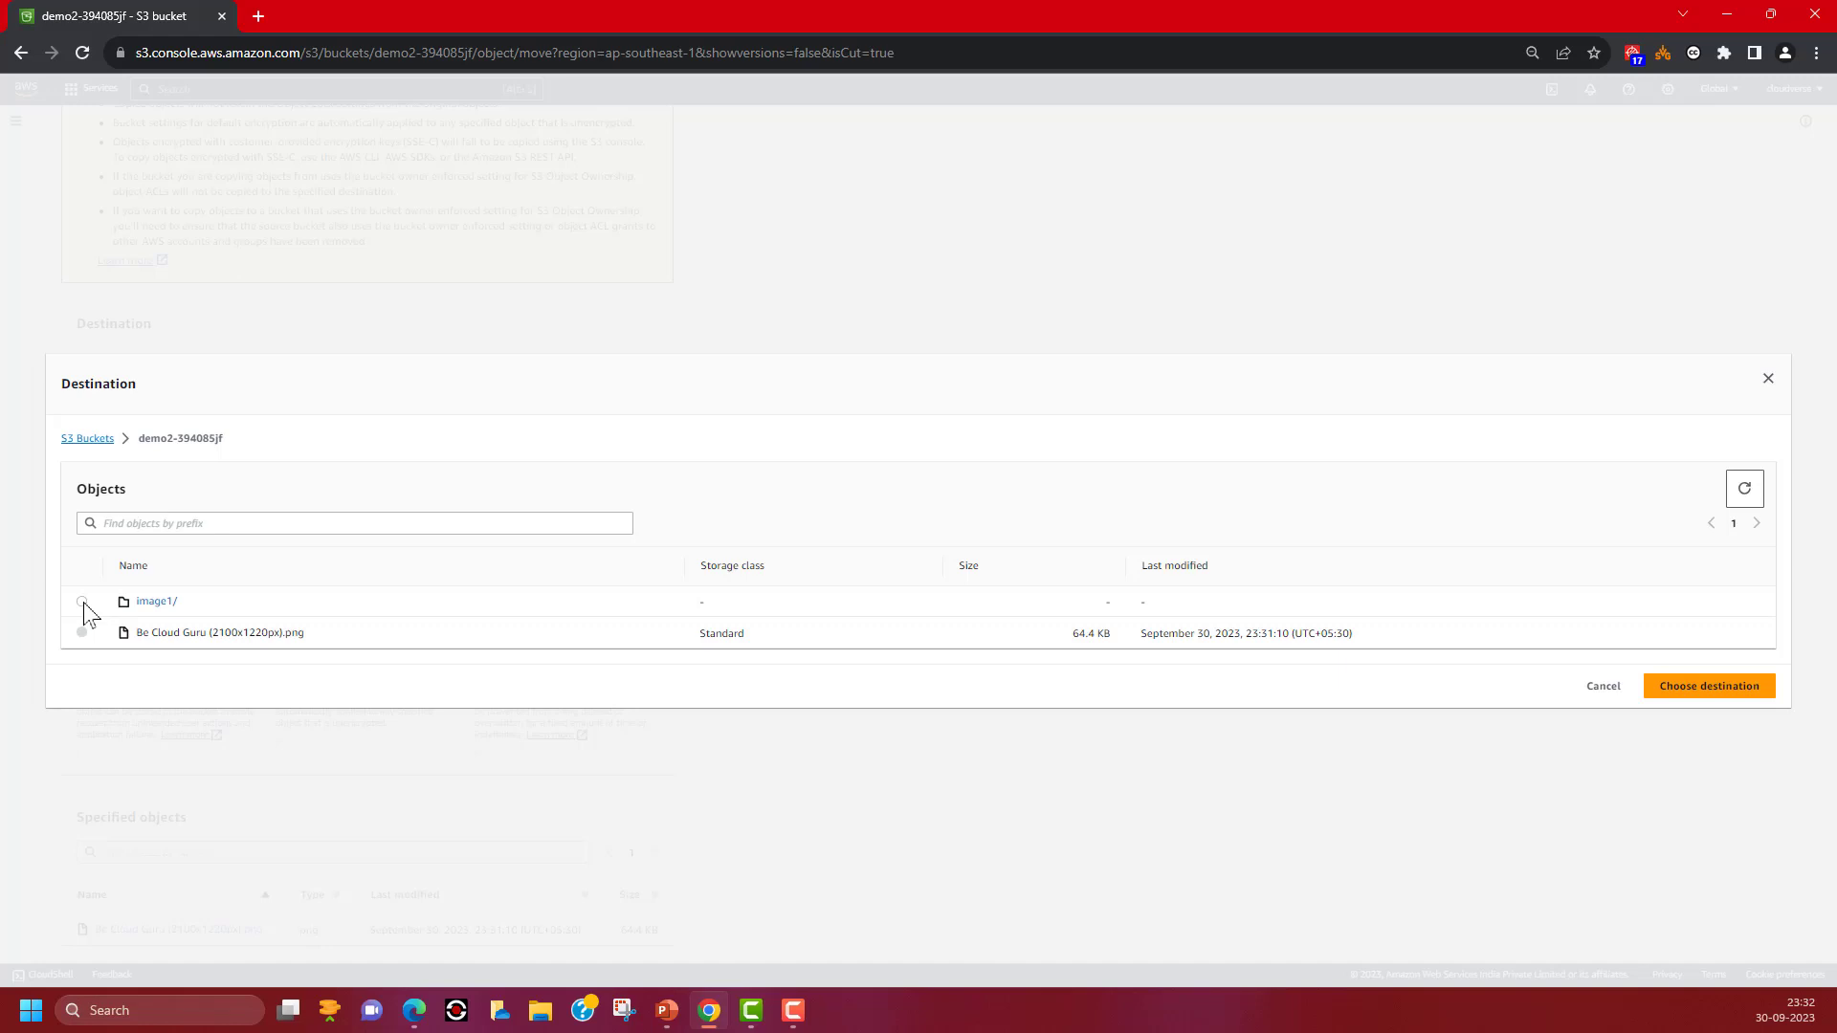
pyautogui.click(82, 601)
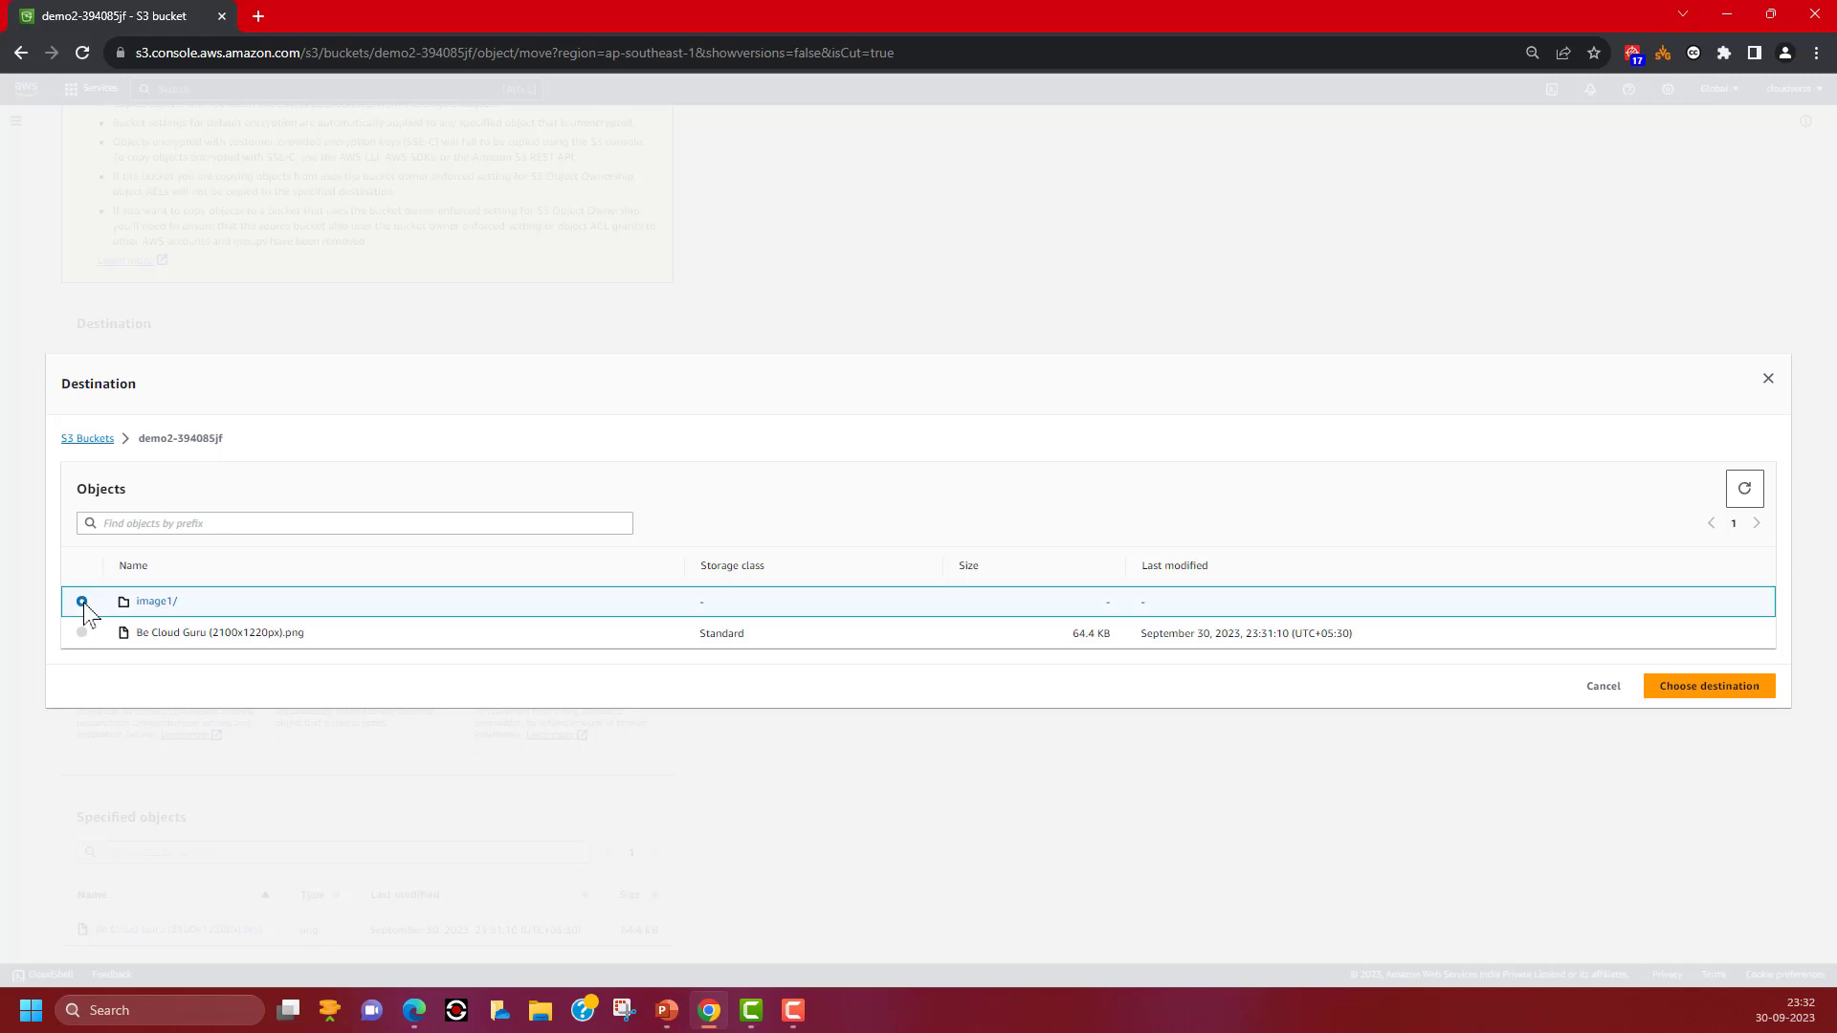
pyautogui.click(1675, 689)
pyautogui.scroll(-2, 463, 598)
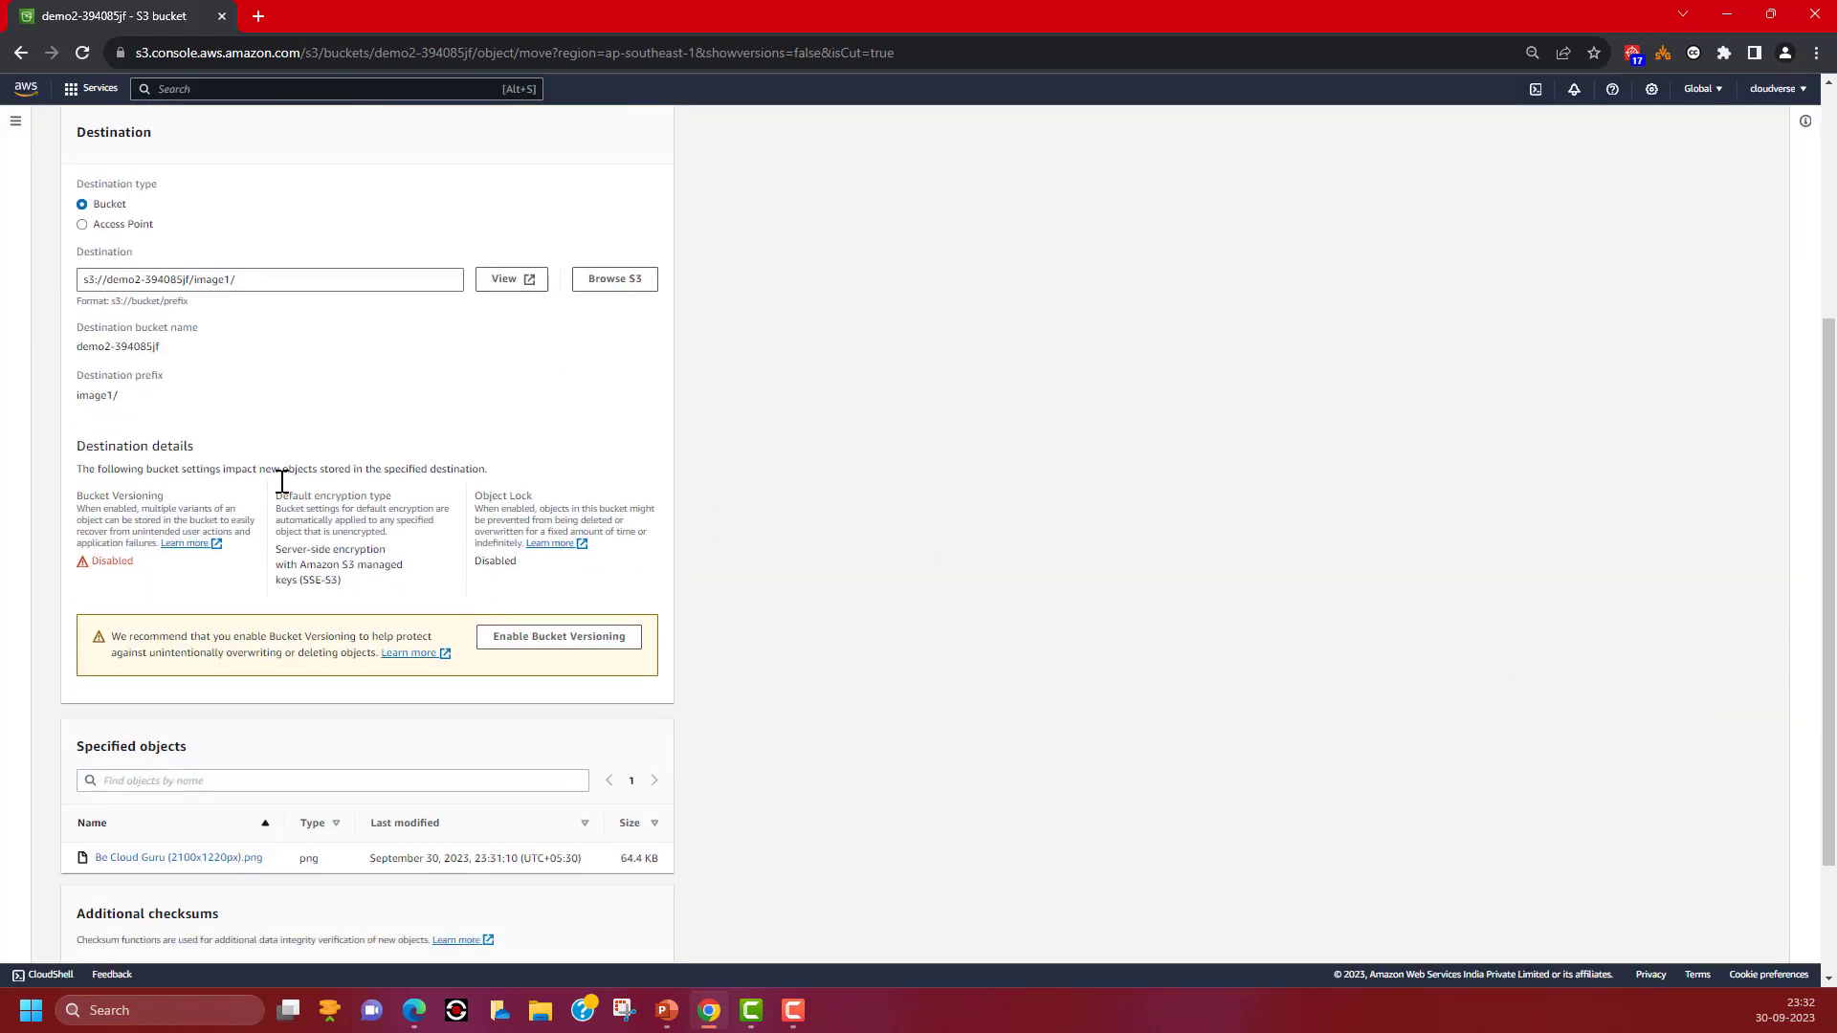
pyautogui.scroll(-2, 287, 488)
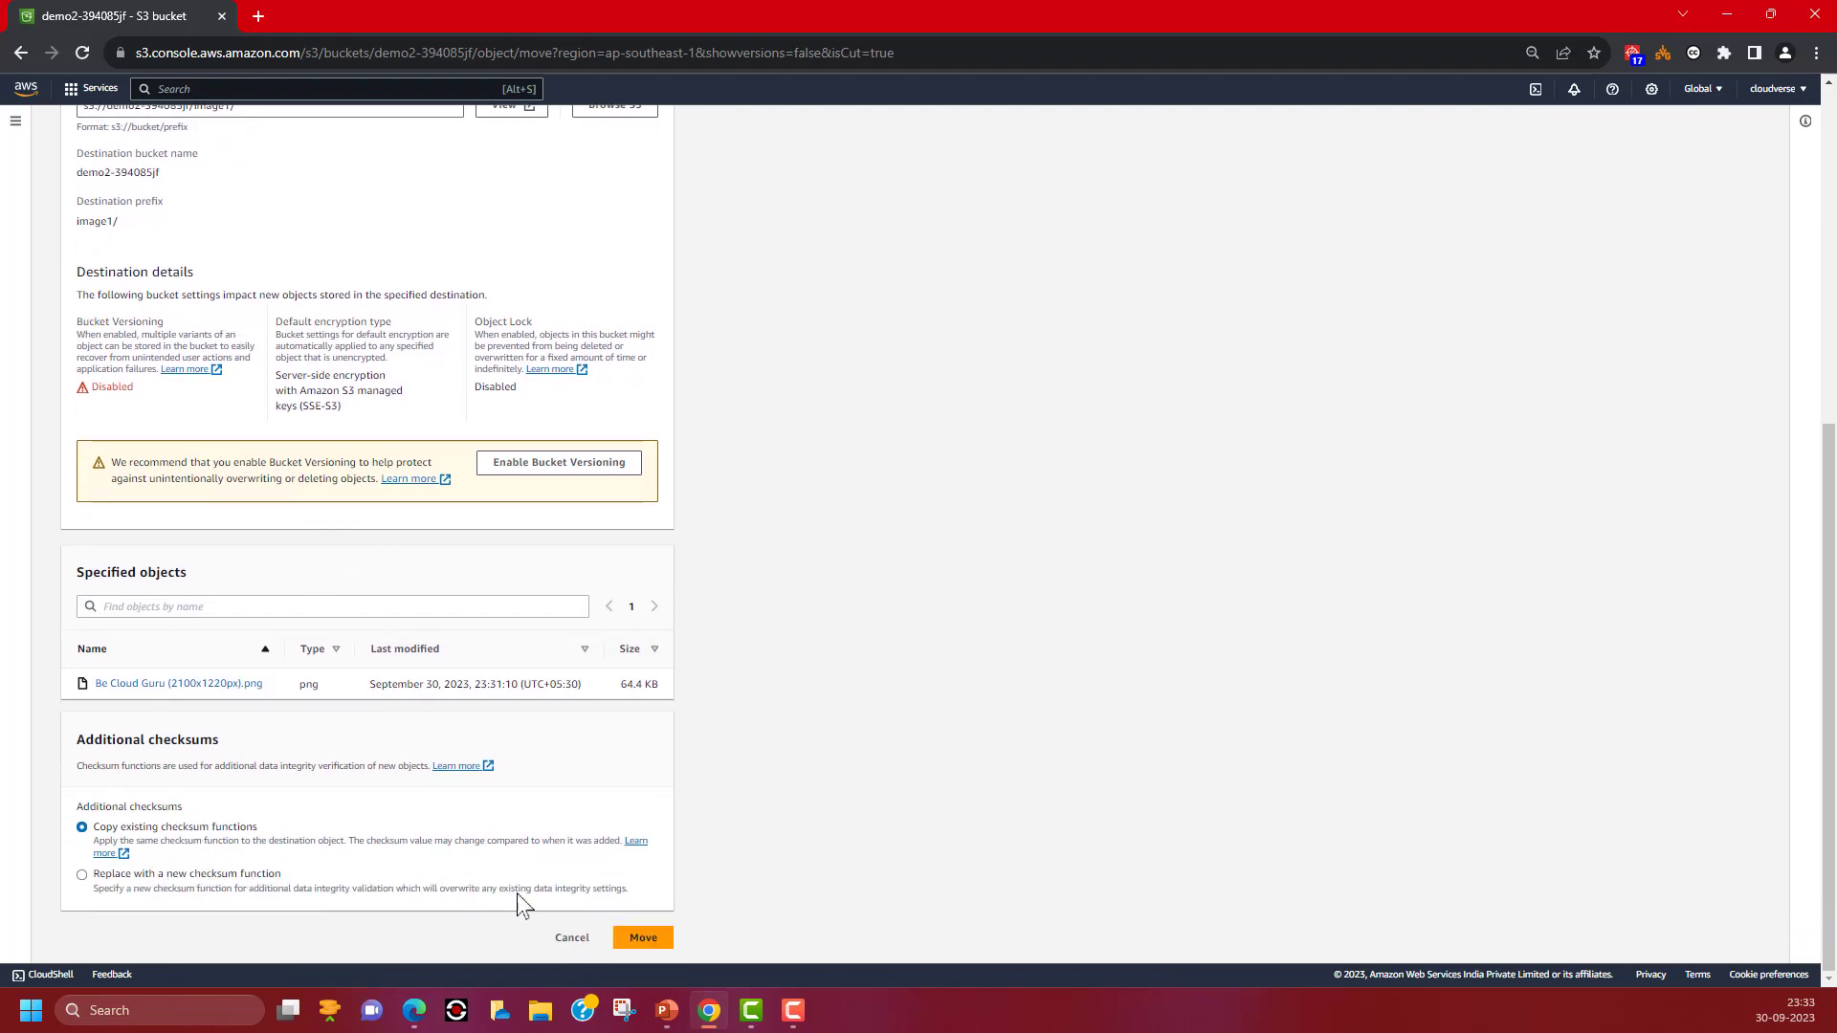
pyautogui.click(647, 942)
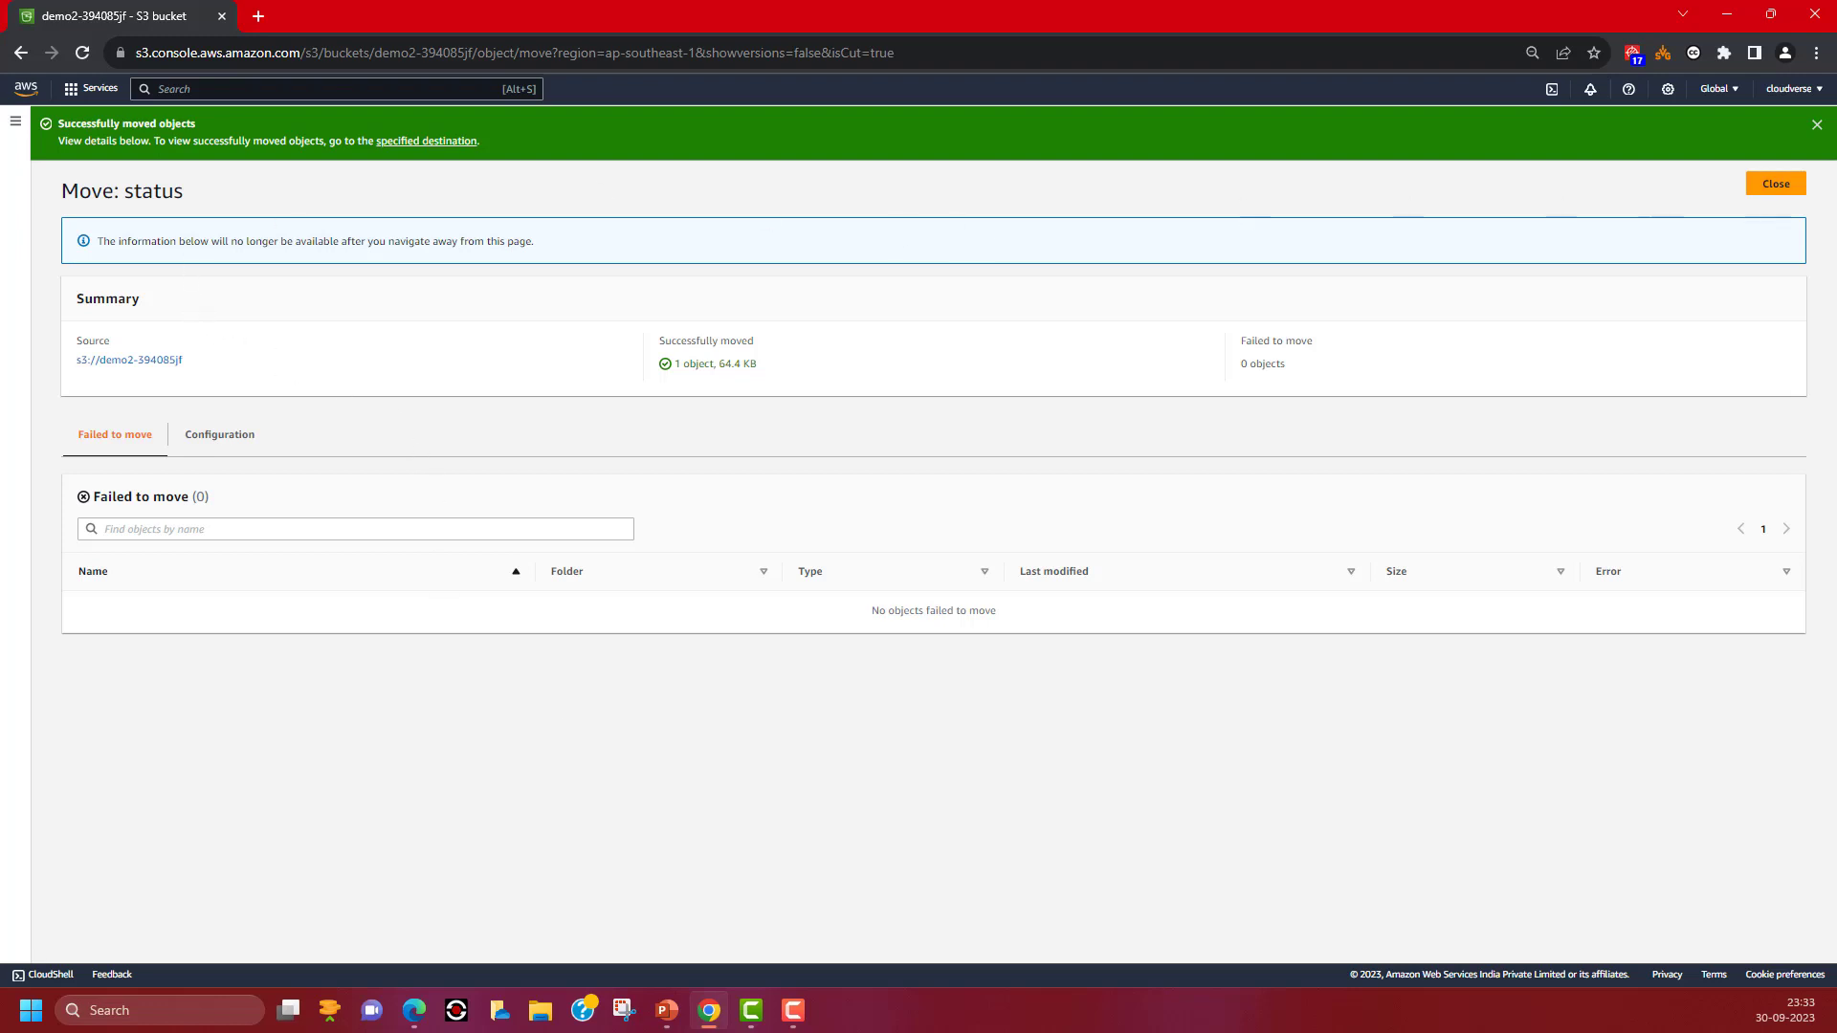
# Step: Open the image Be Cloud Guru (2100x1220px).png from the image1 folder to view it, and close the view
pyautogui.click(1776, 184)
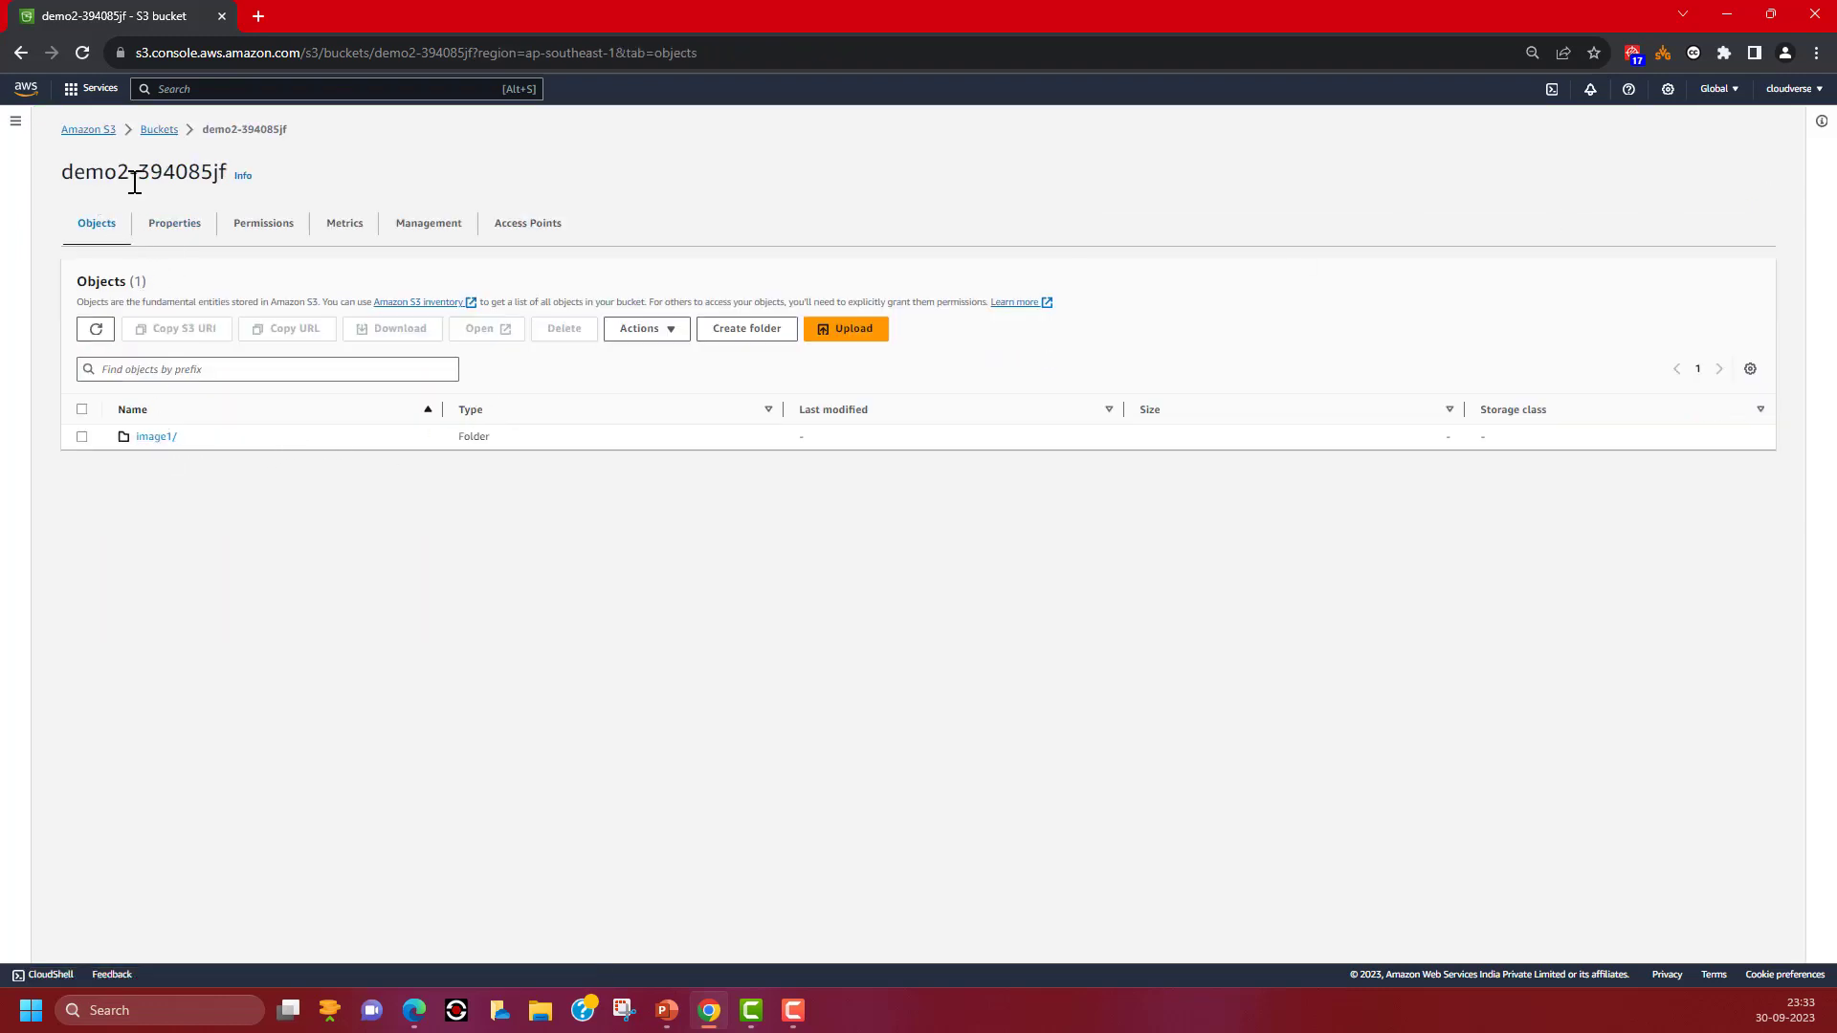
pyautogui.click(148, 438)
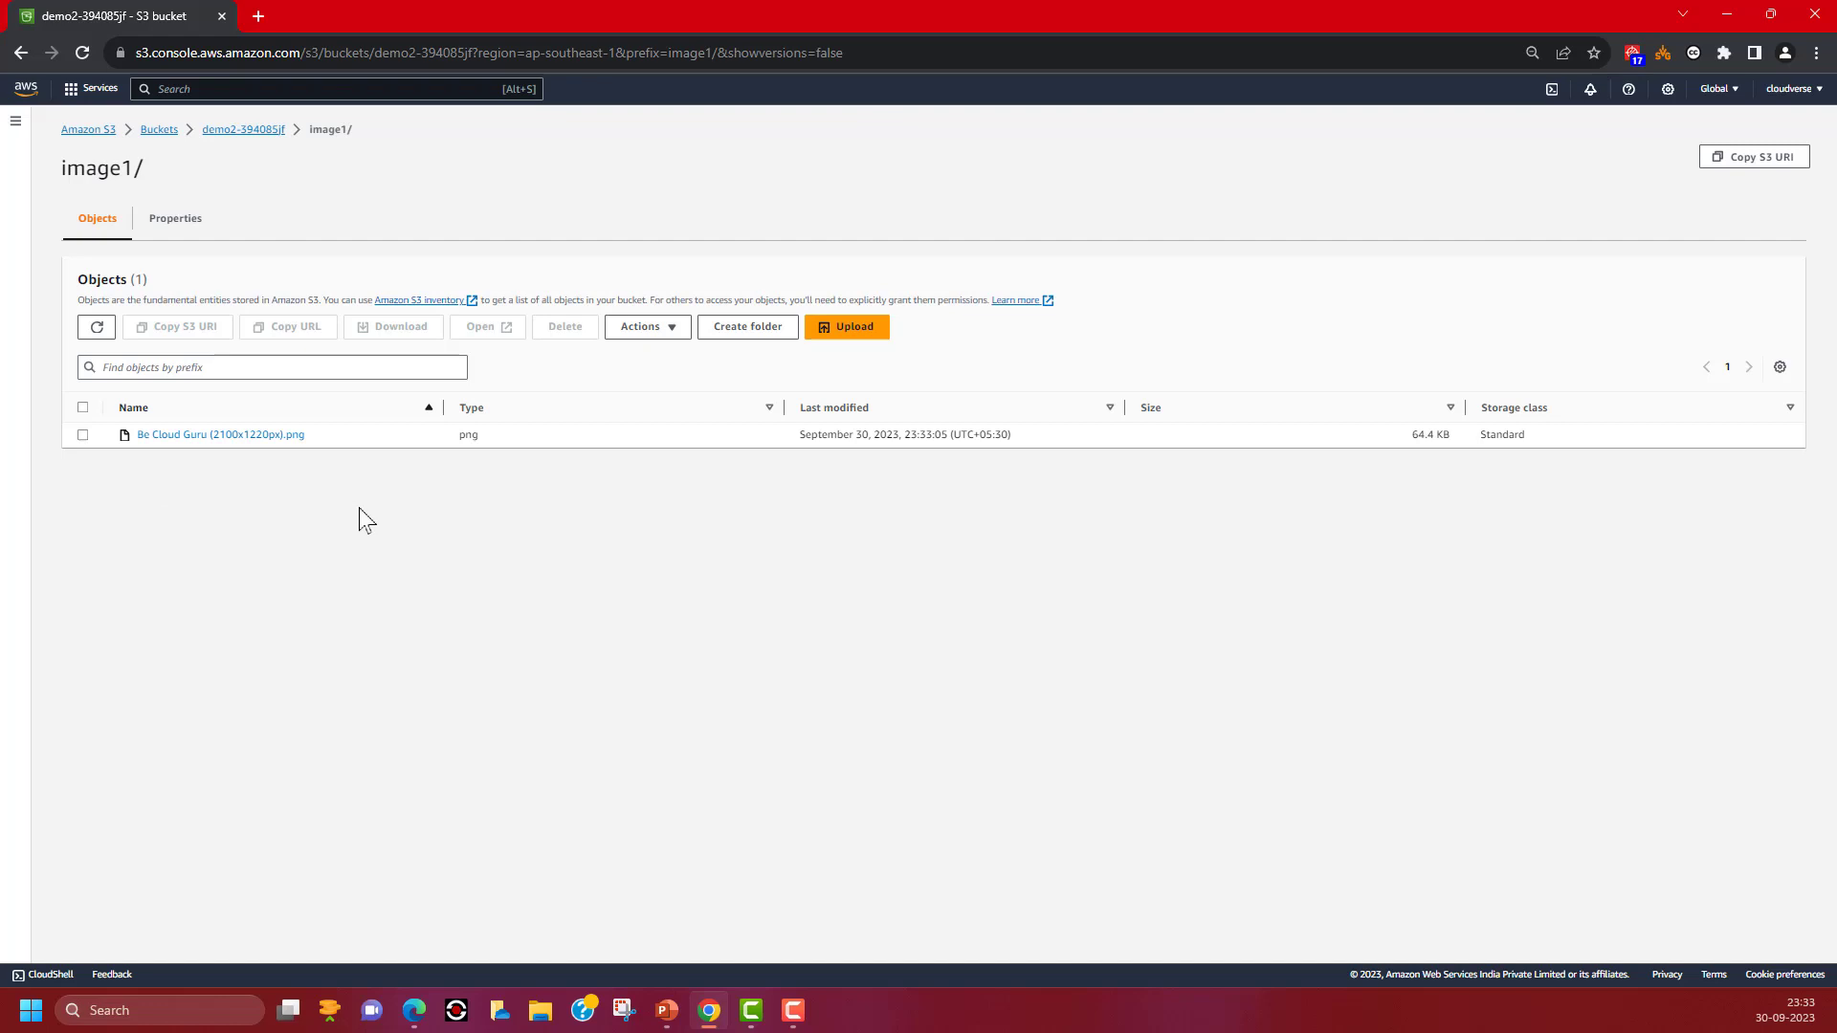
pyautogui.click(81, 435)
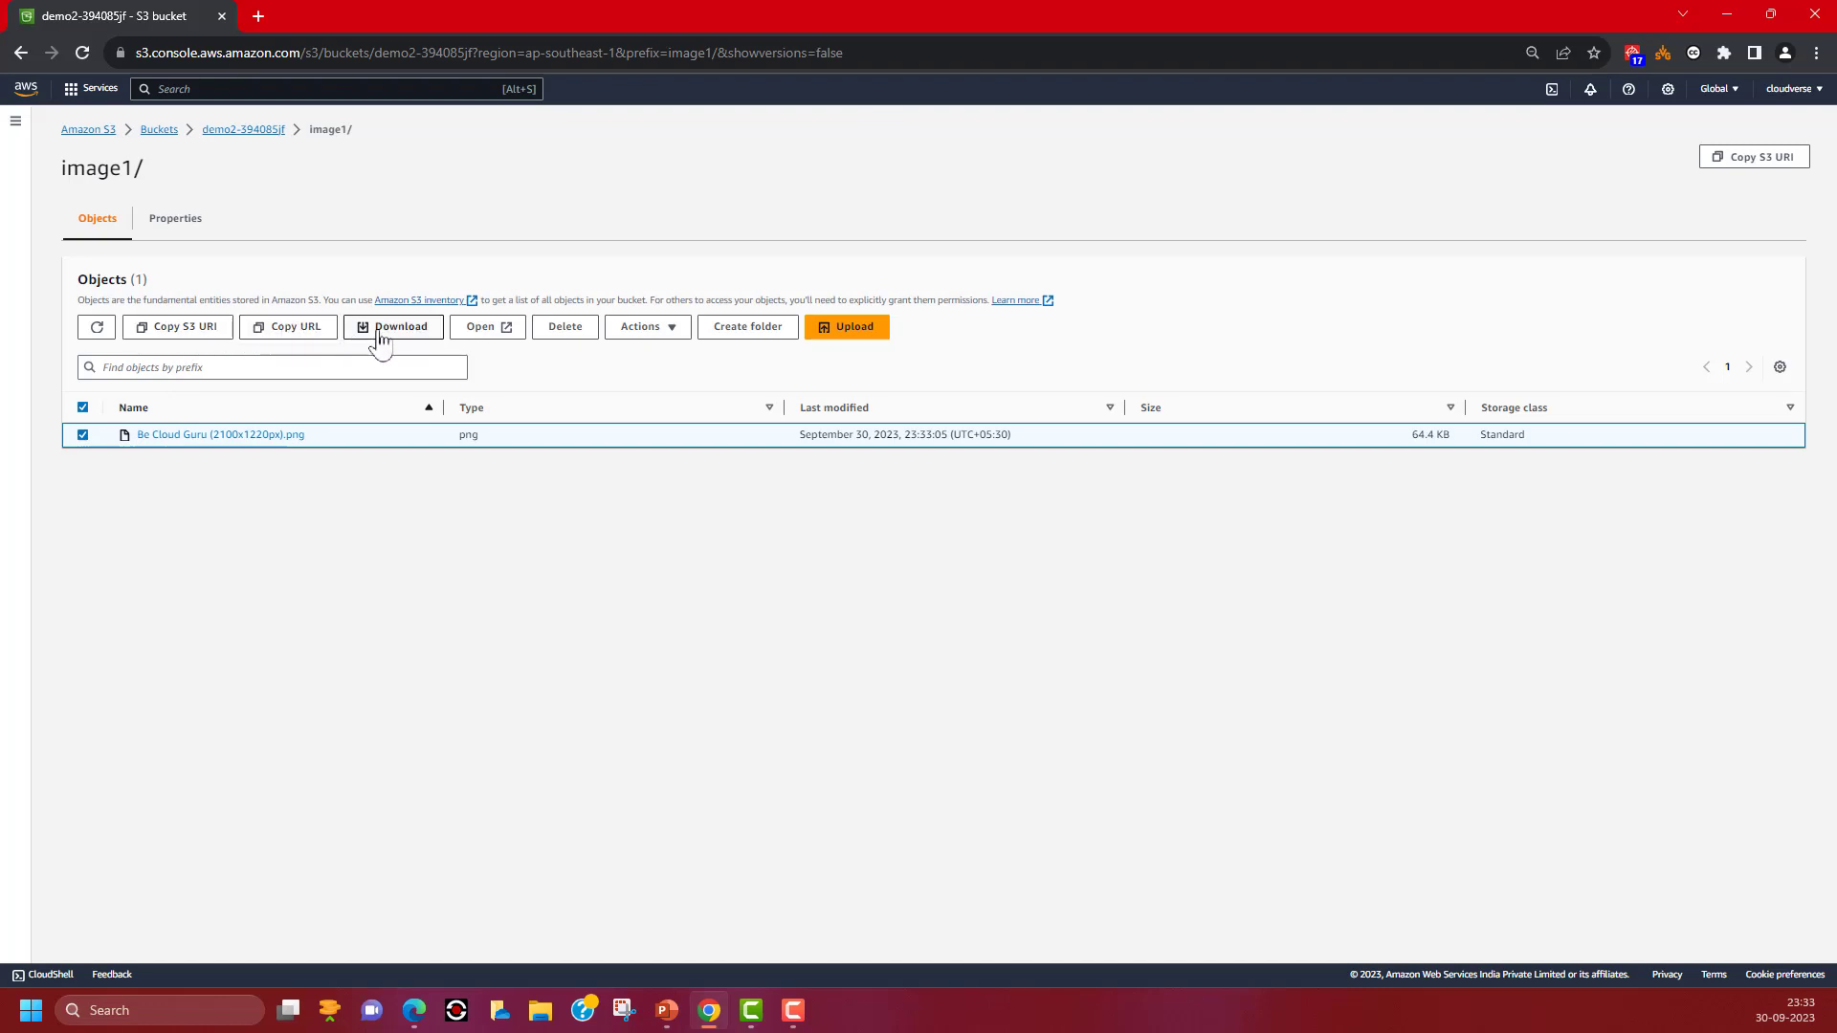
pyautogui.click(504, 335)
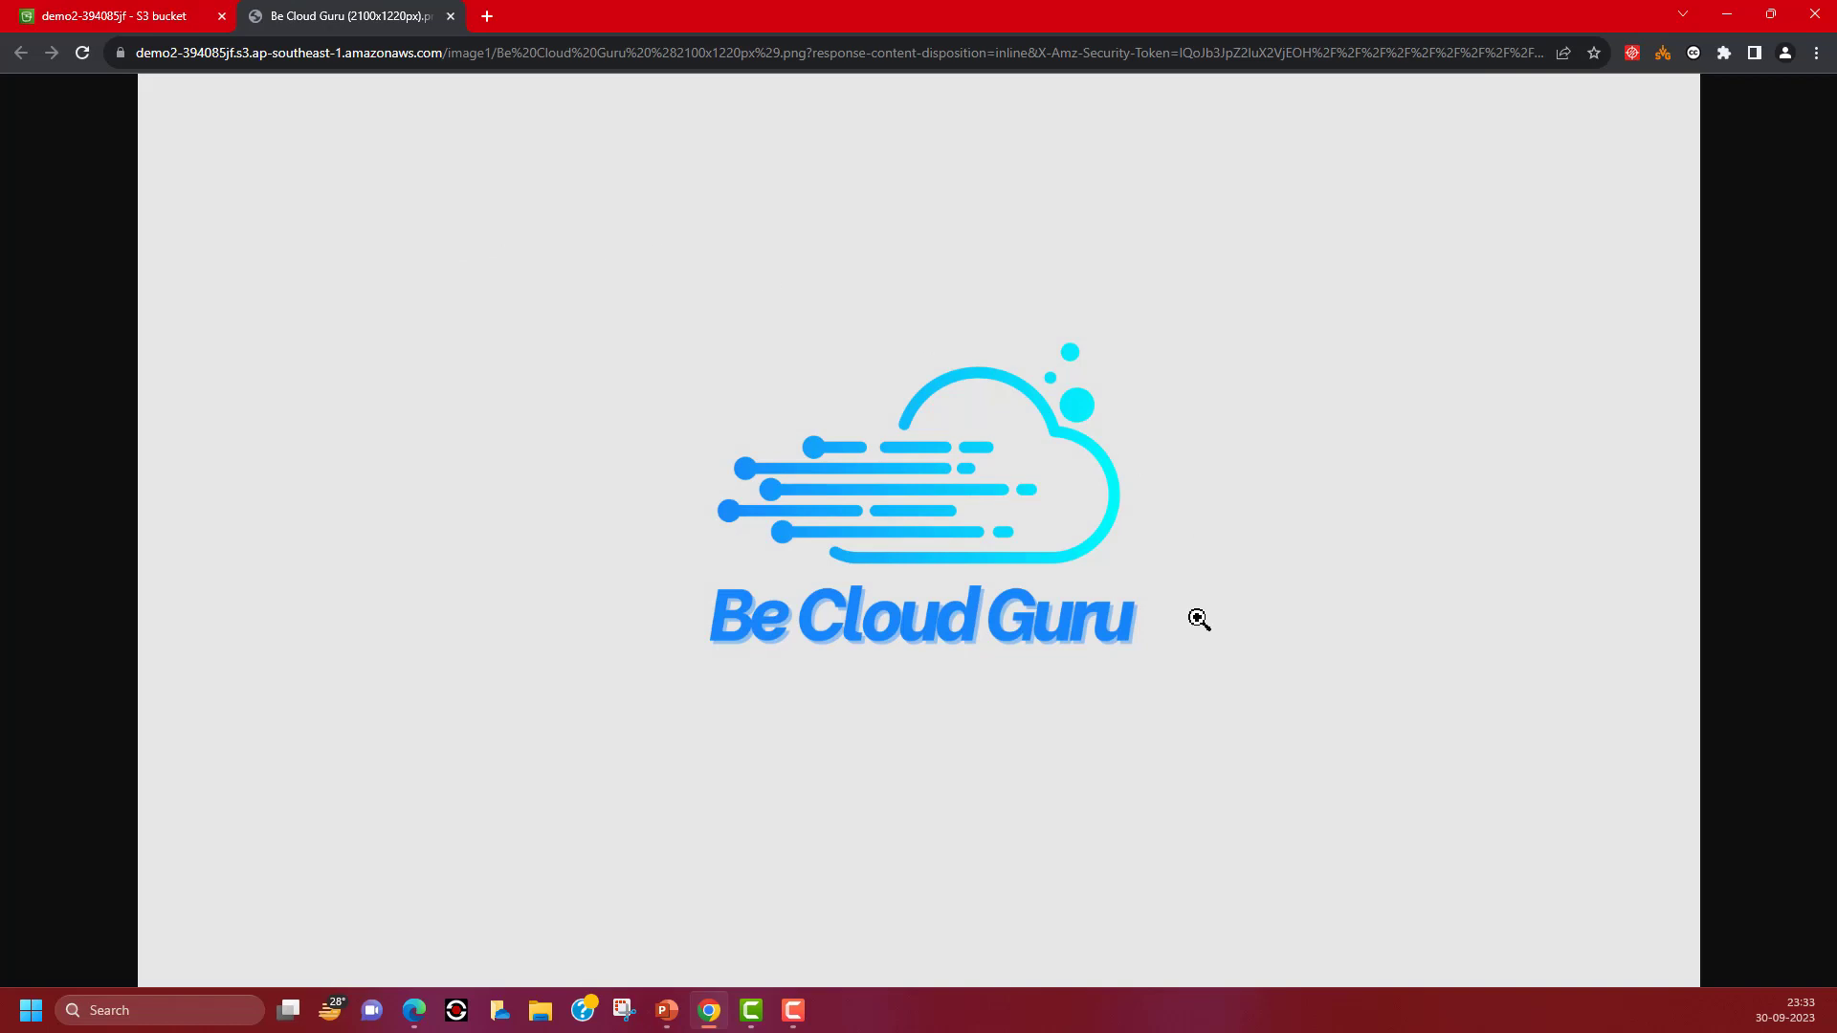
pyautogui.click(450, 16)
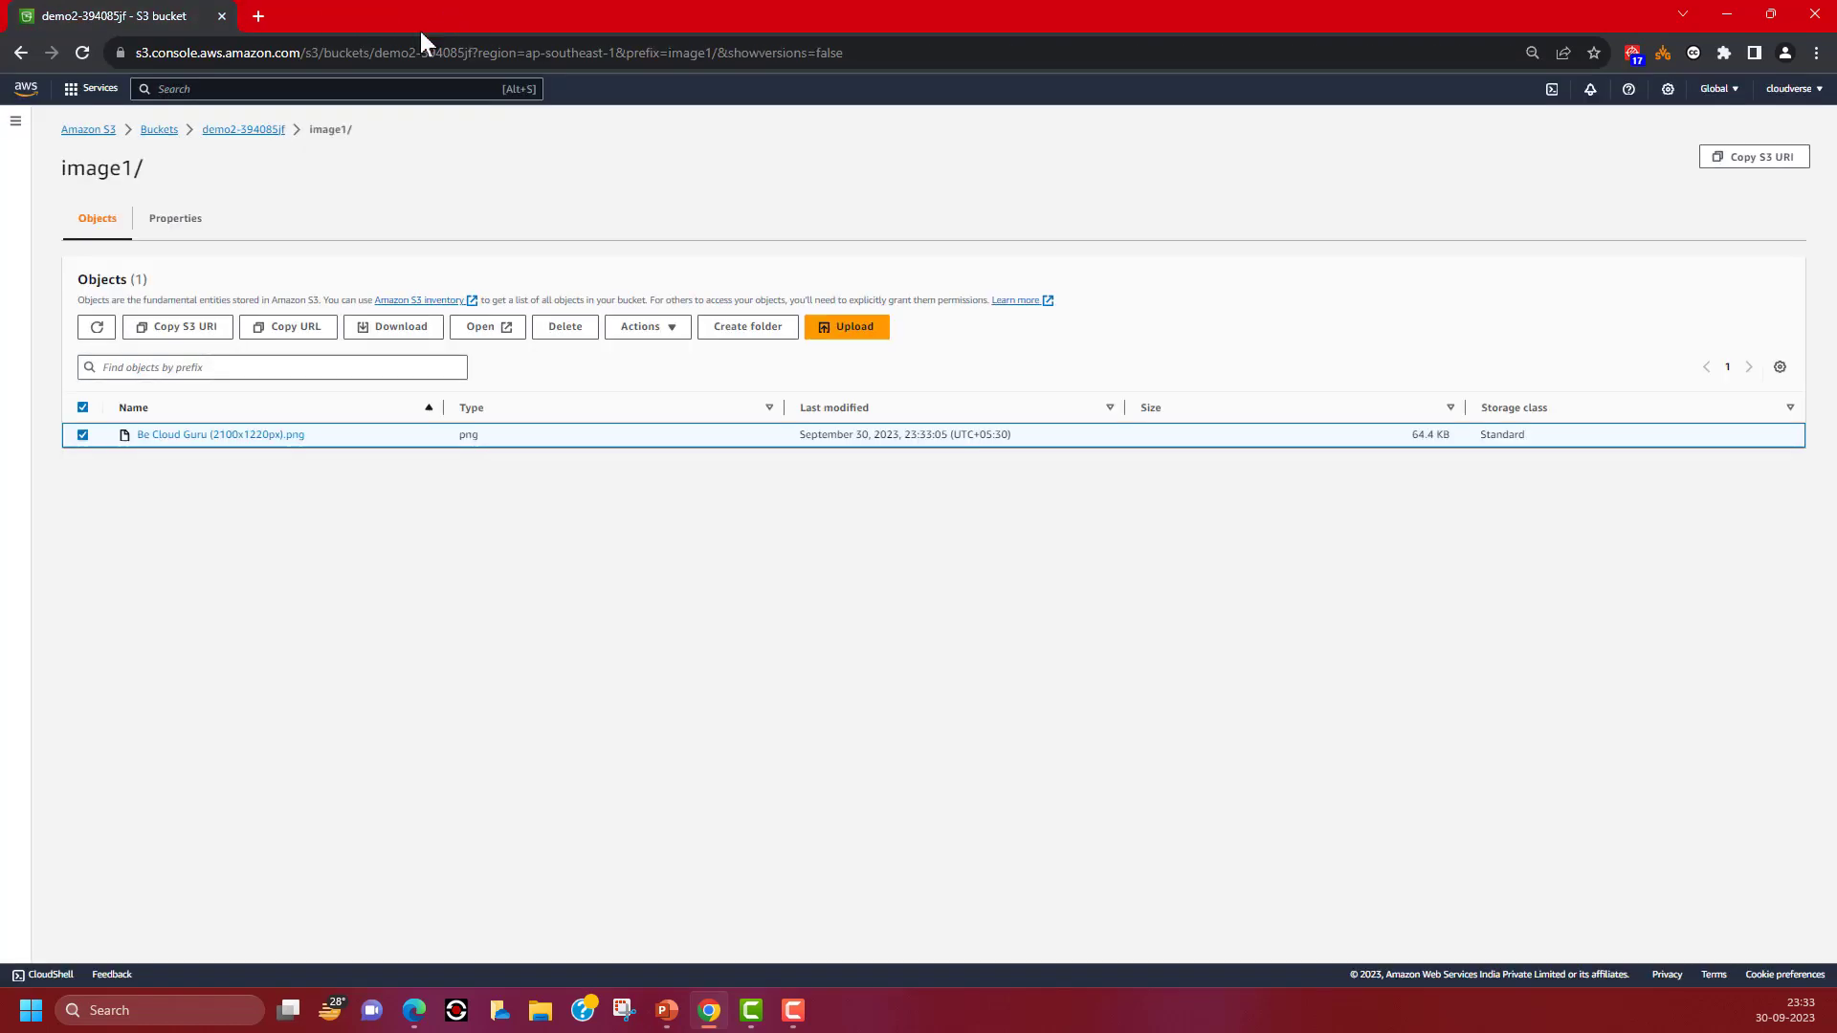
# Step: Copy the Object URL from the image's properties and test public access to it in a separate browser tab
pyautogui.click(198, 436)
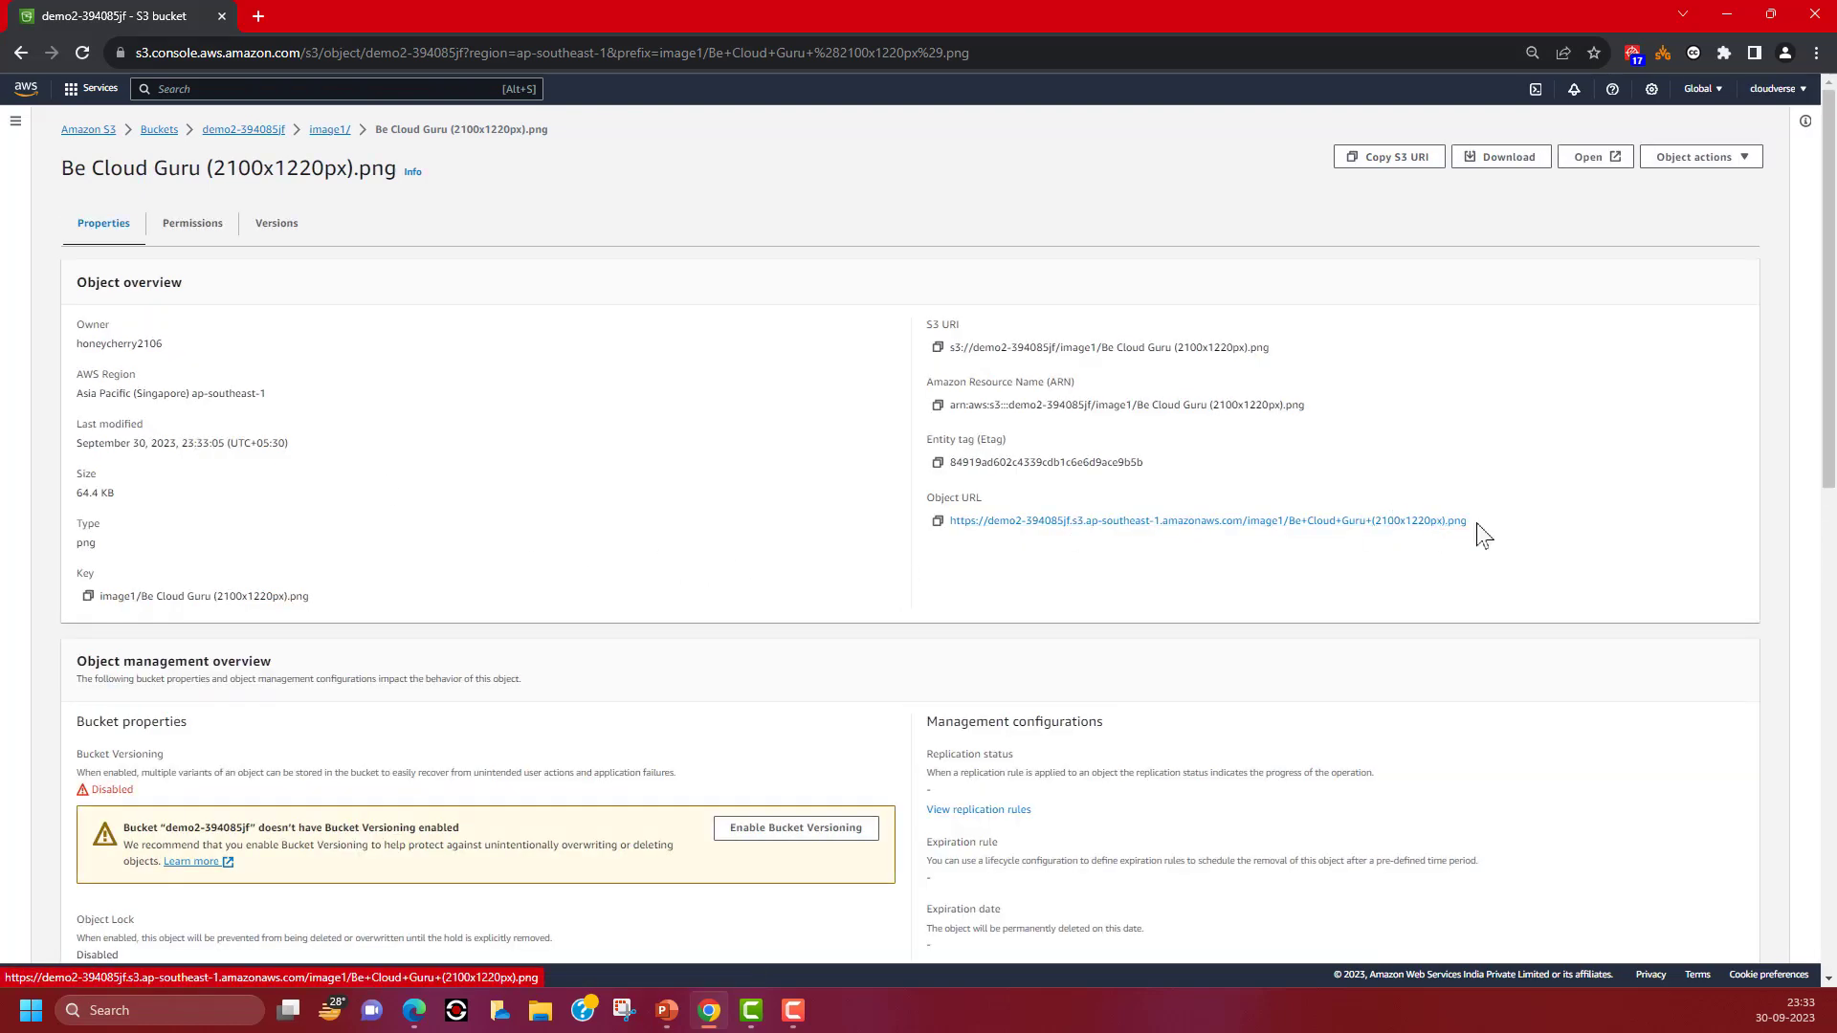
pyautogui.moveTo(1478, 532); pyautogui.dragTo(938, 538)
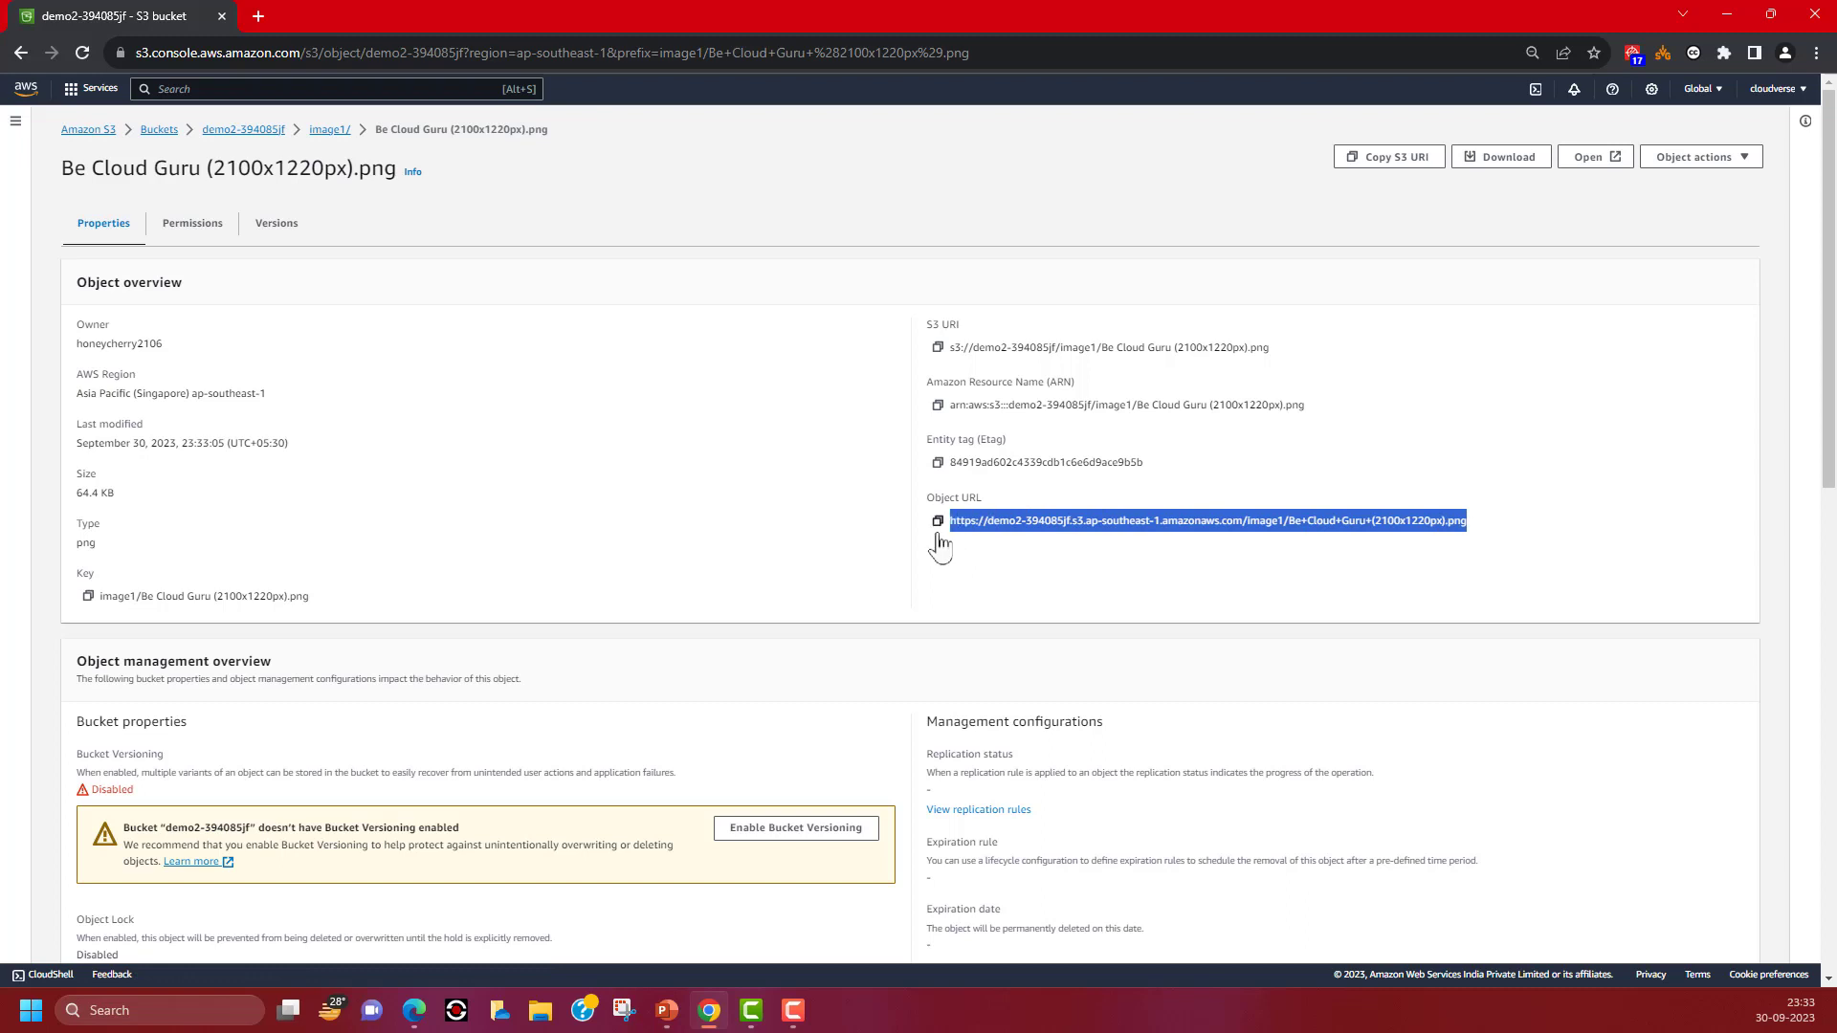
pyautogui.hotkey('ctrl', 'c')
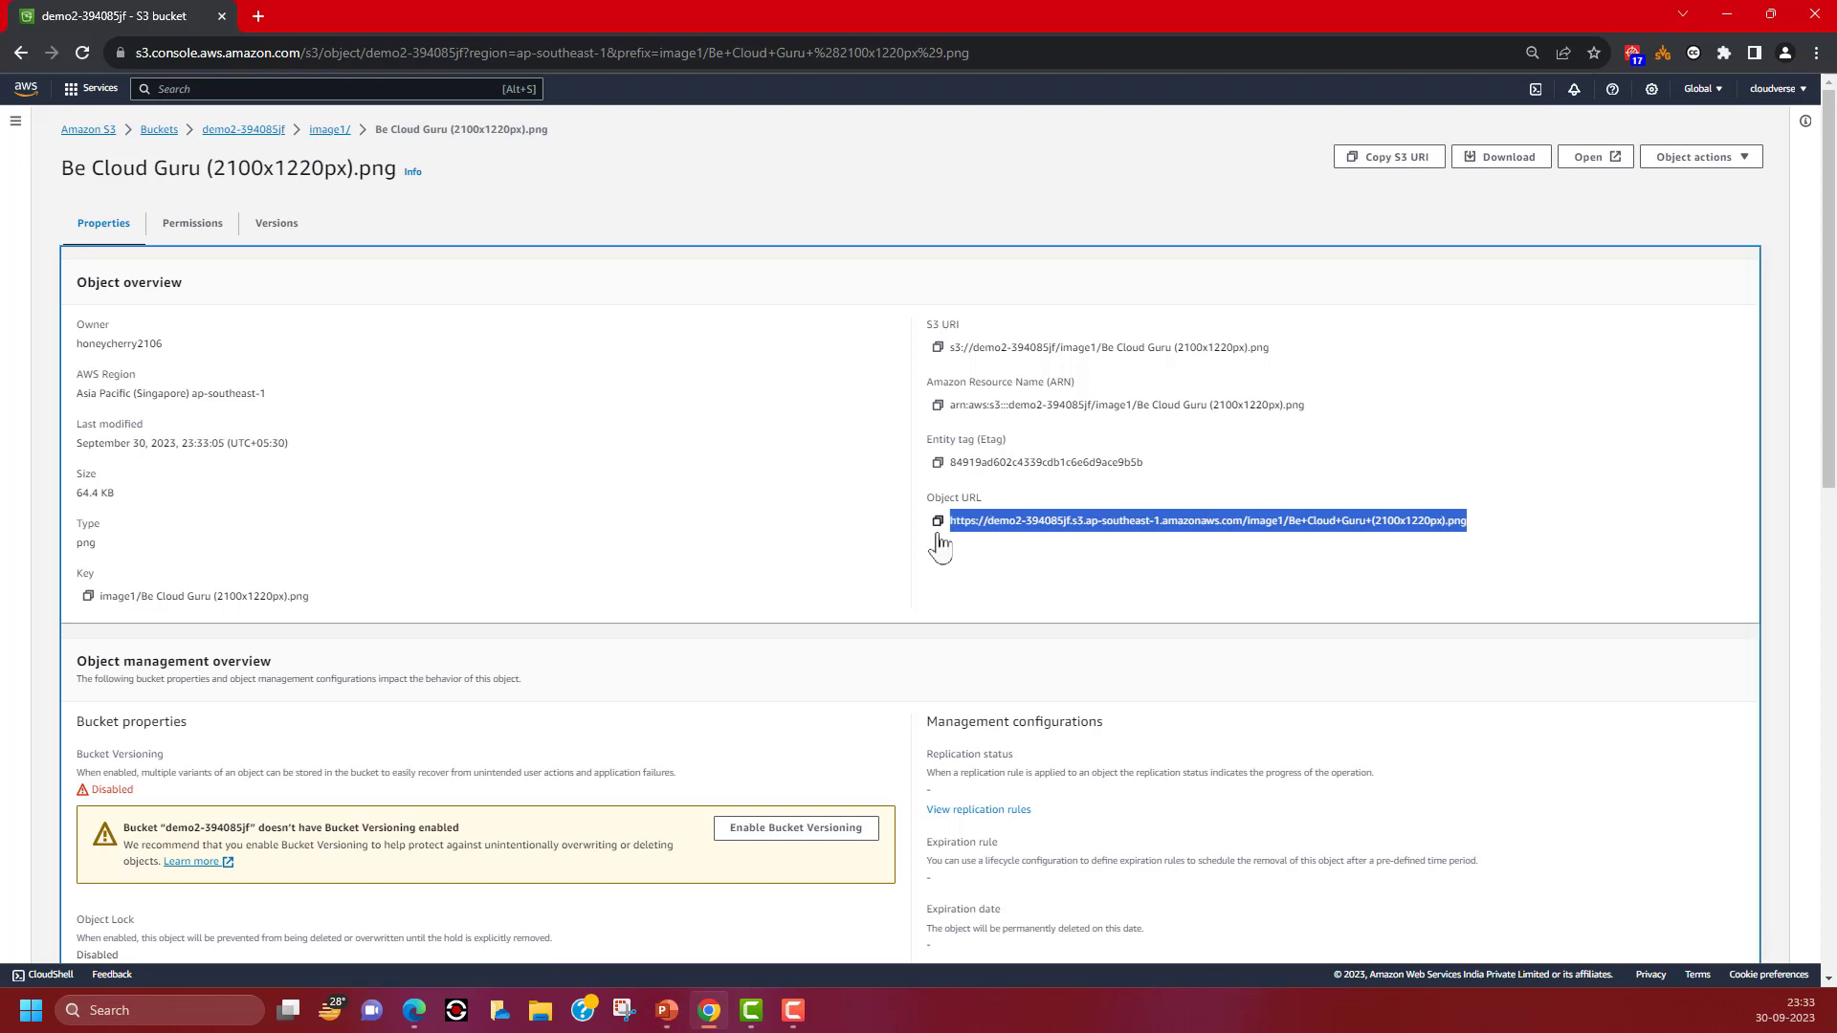
pyautogui.click(257, 16)
pyautogui.click(277, 50)
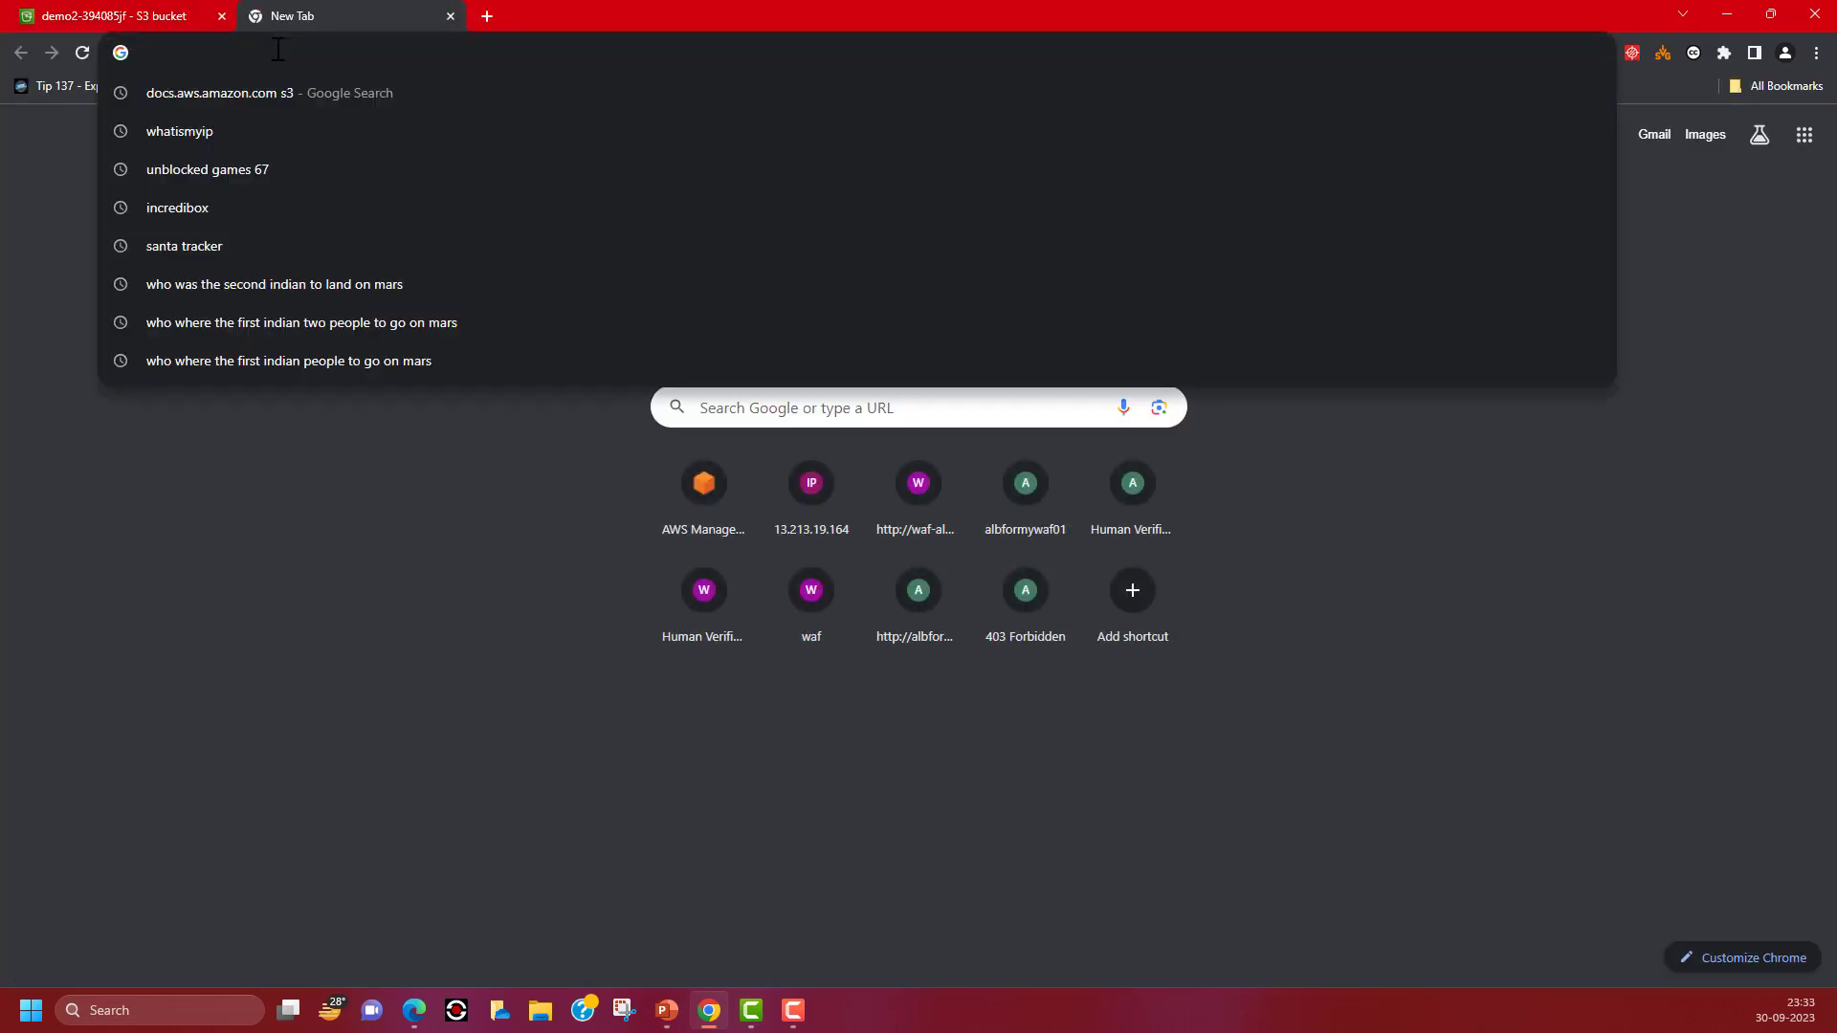
pyautogui.hotkey('ctrl', 'v')
pyautogui.press('Return')
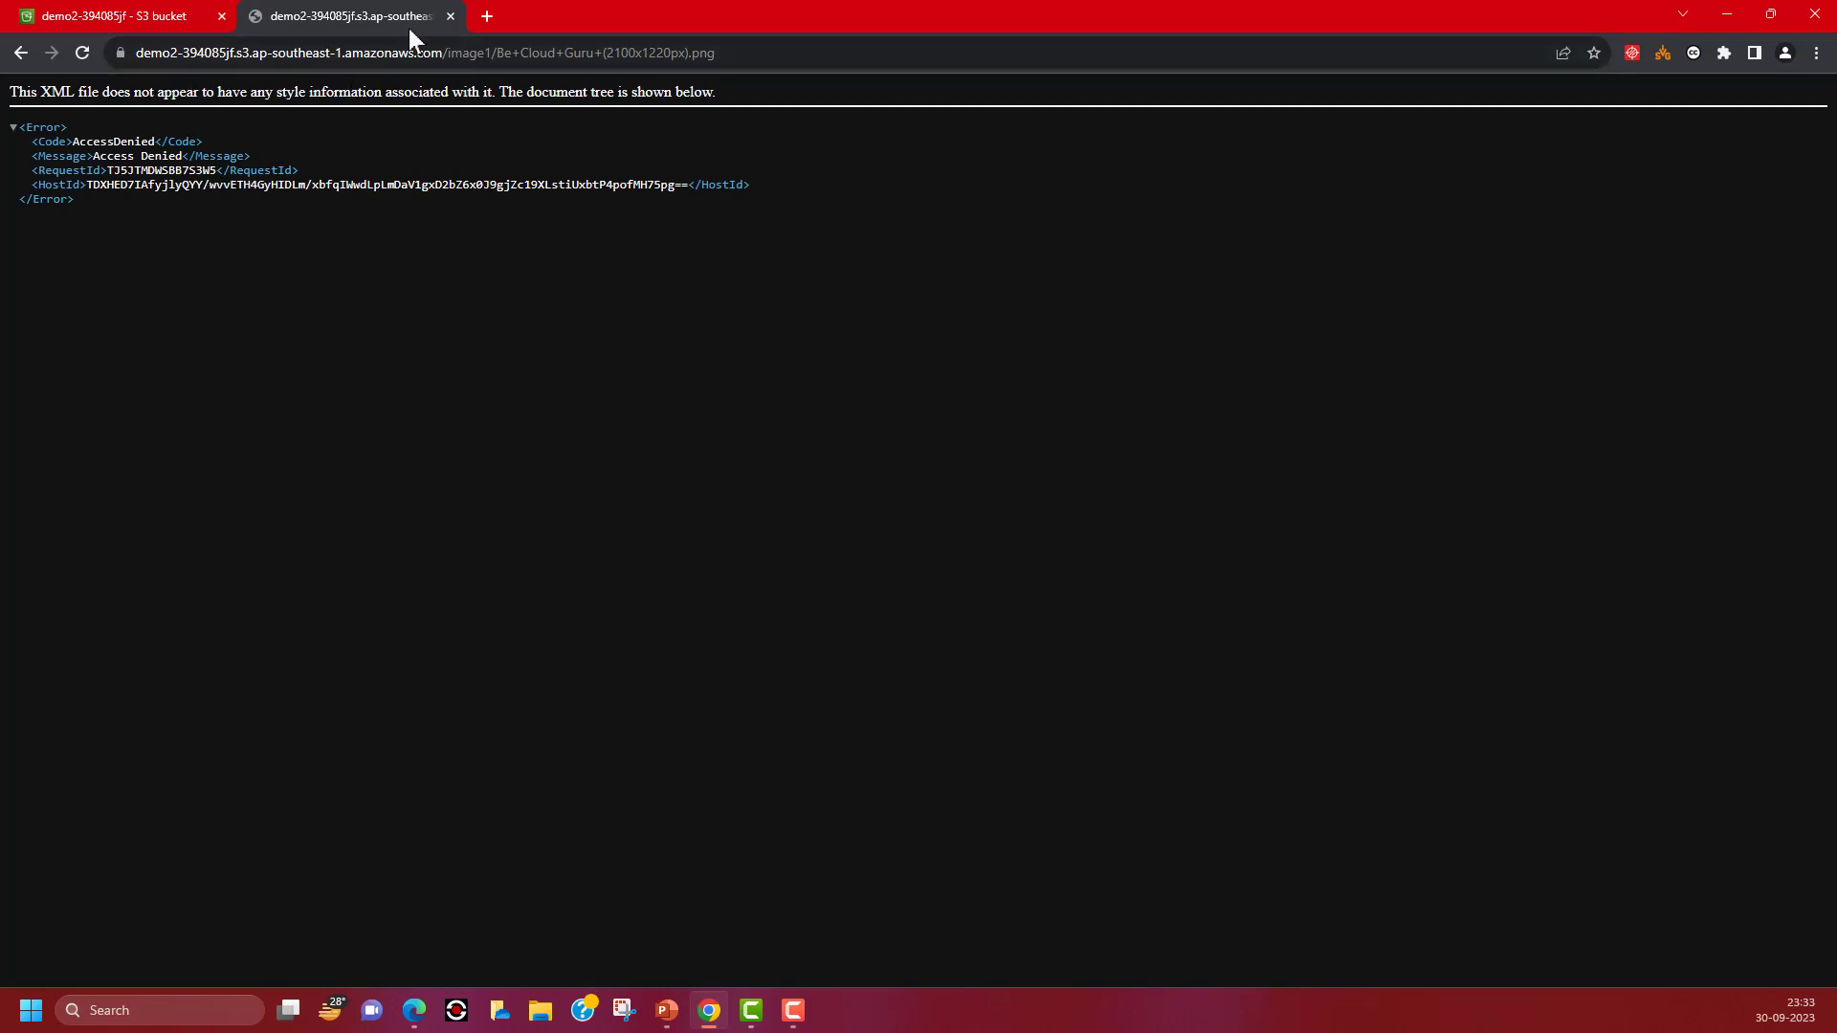
pyautogui.click(449, 16)
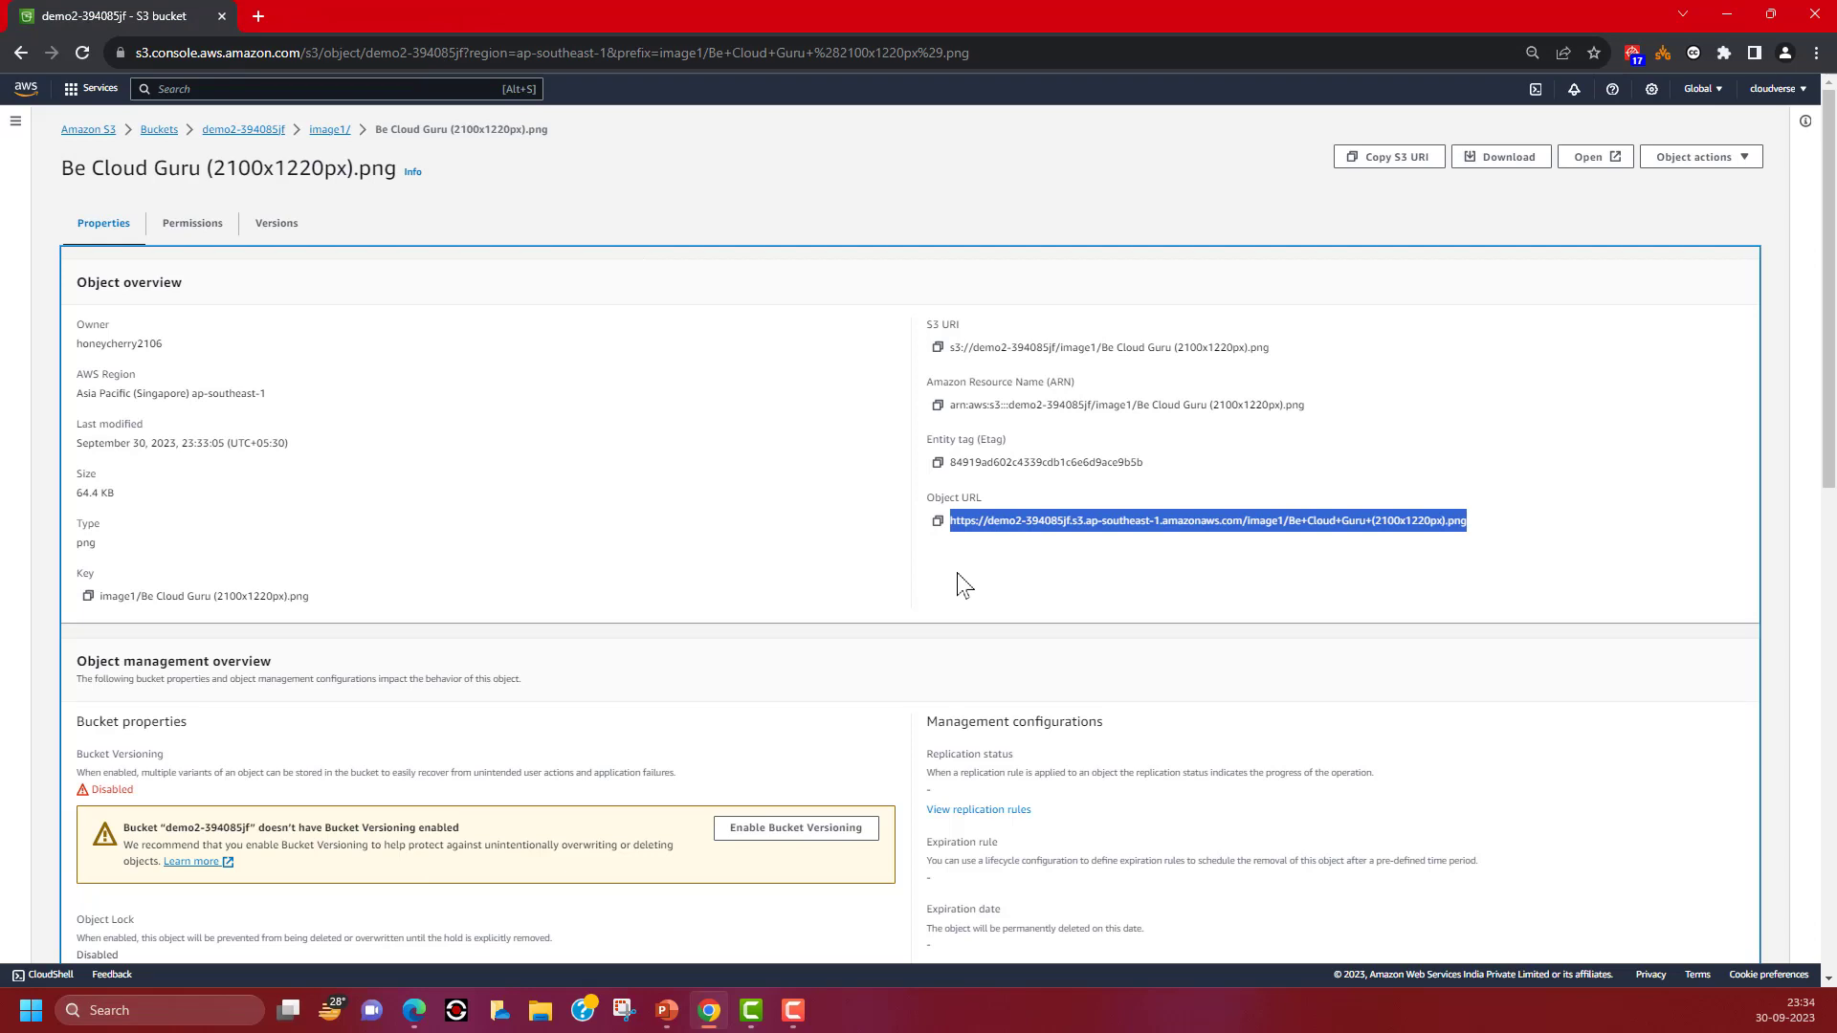
pyautogui.click(1048, 582)
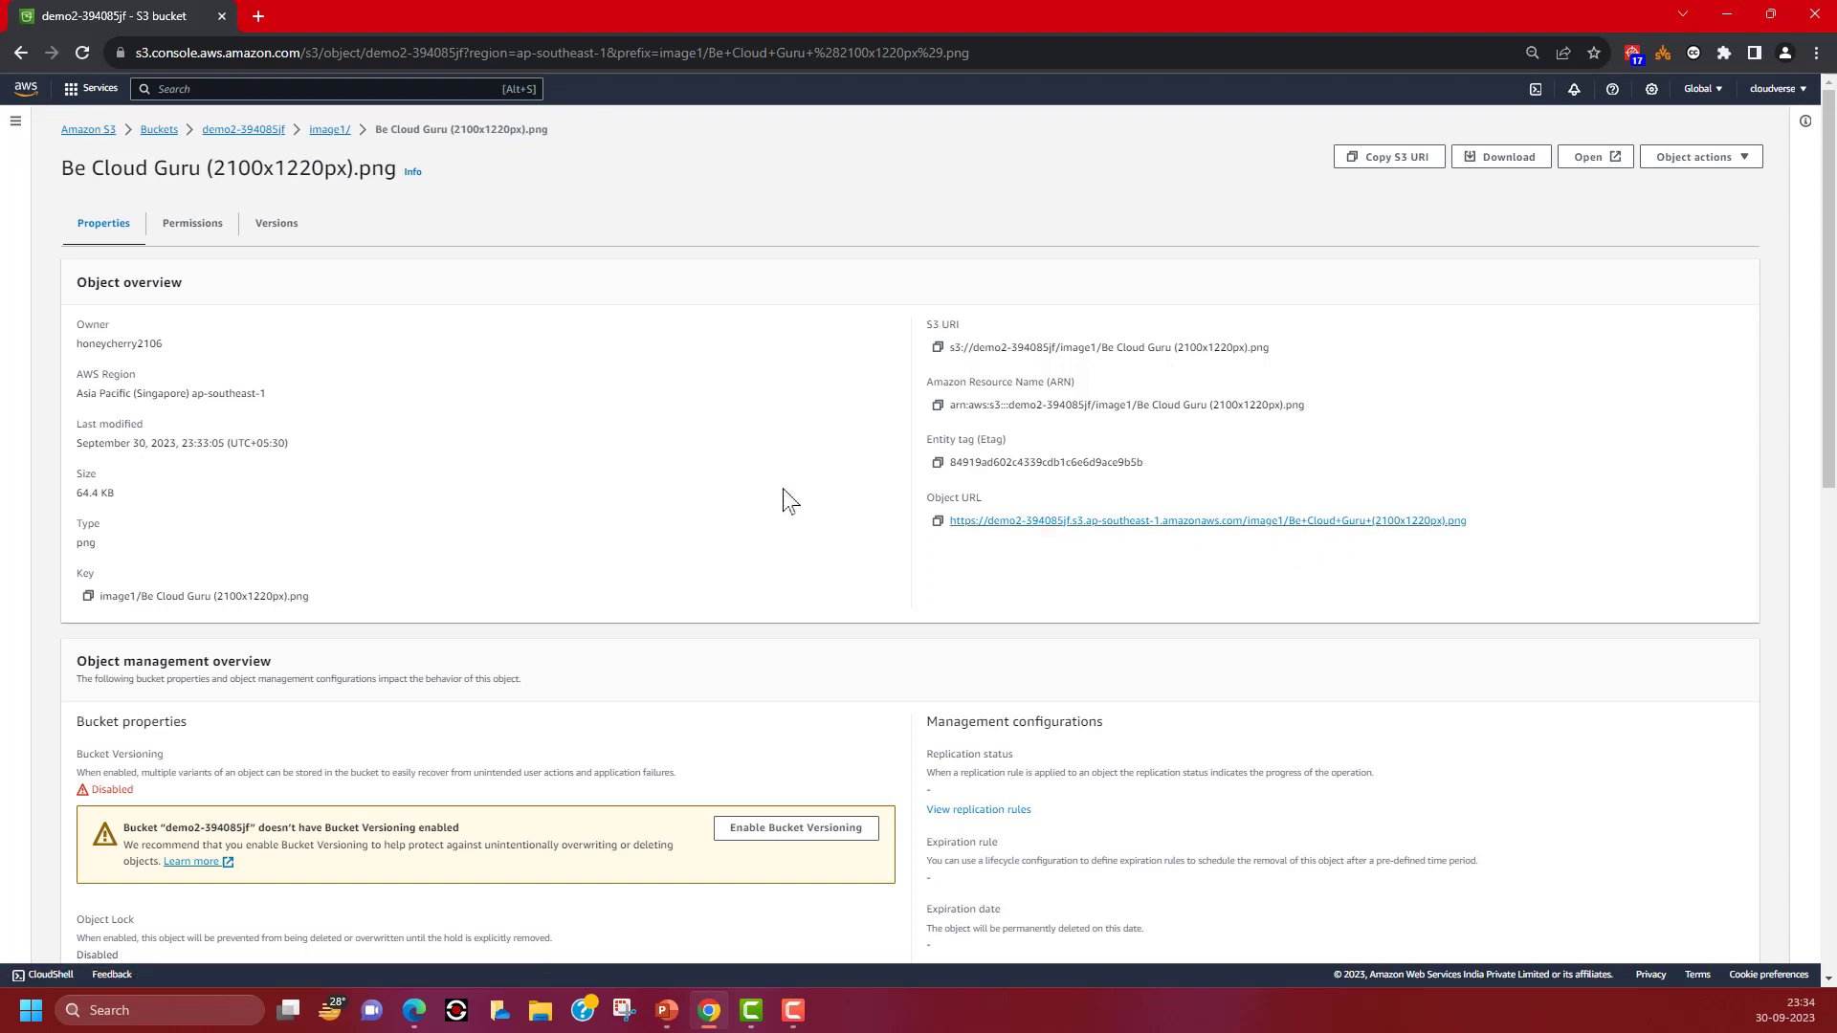
# Step: Return to the bucket list and try to delete the bucket demo2-394085jf
pyautogui.click(217, 137)
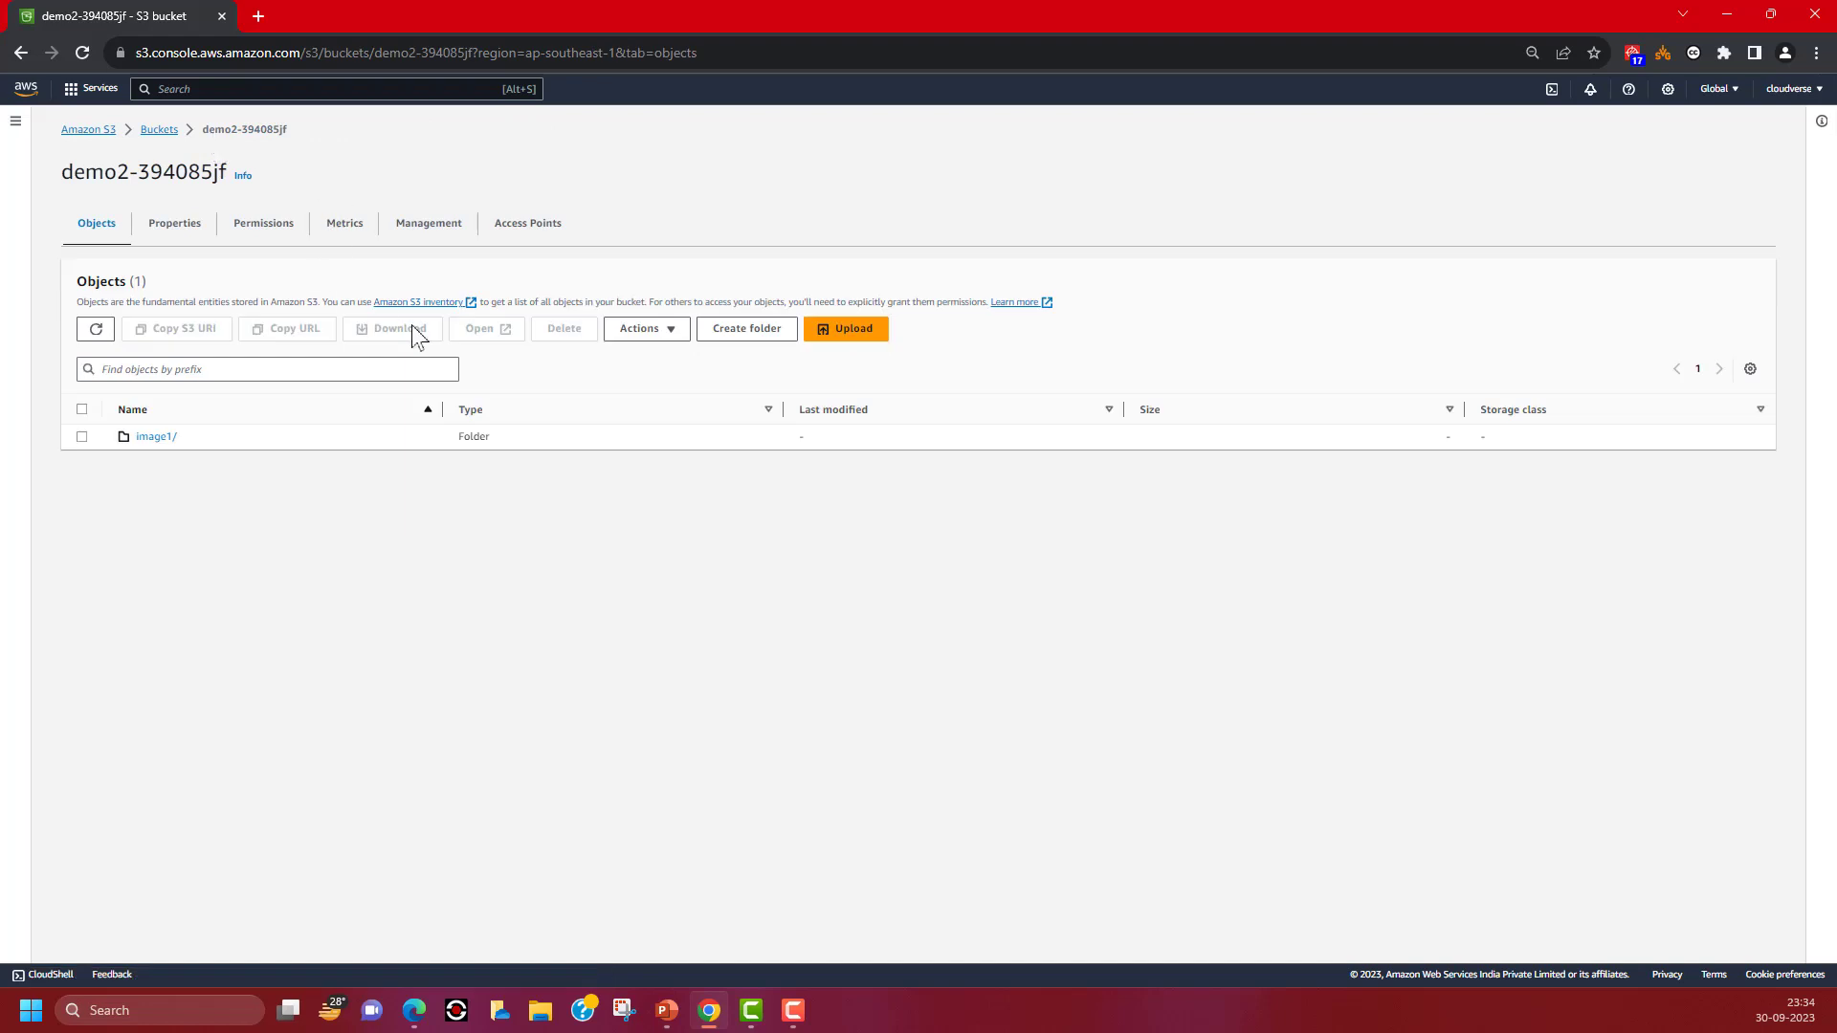
pyautogui.click(158, 129)
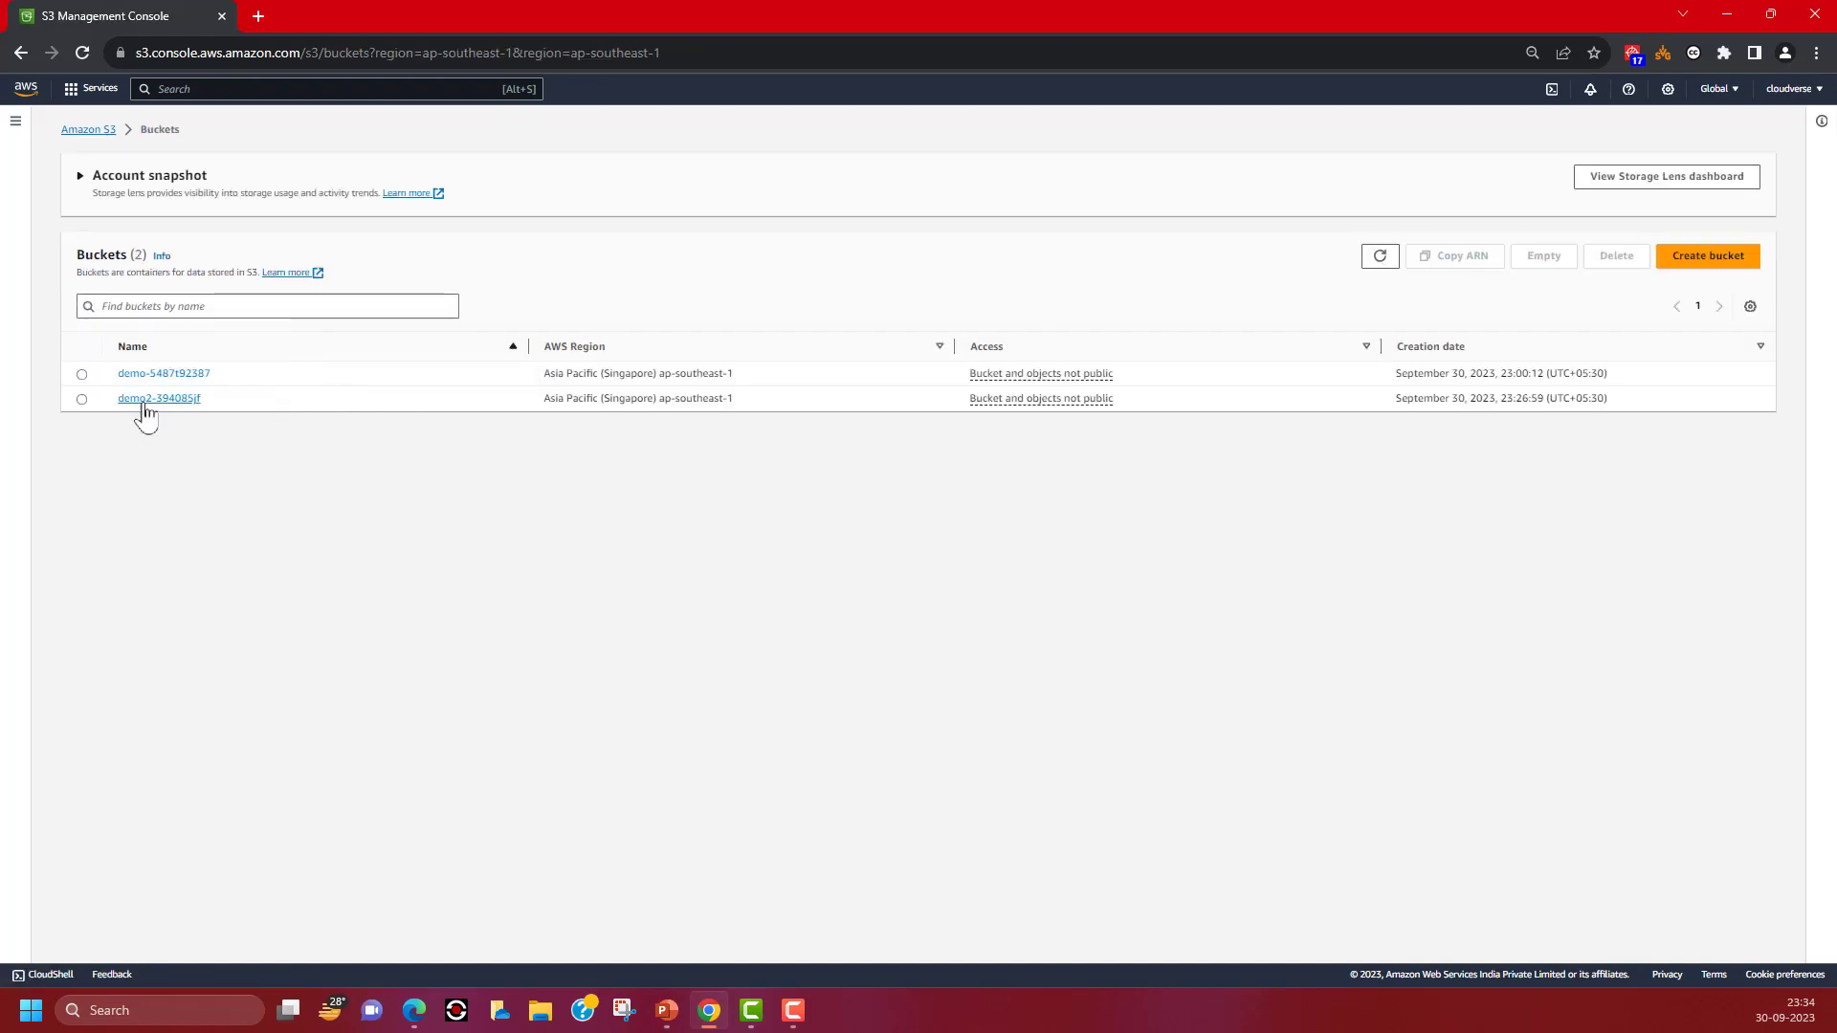
pyautogui.click(81, 399)
pyautogui.click(1612, 260)
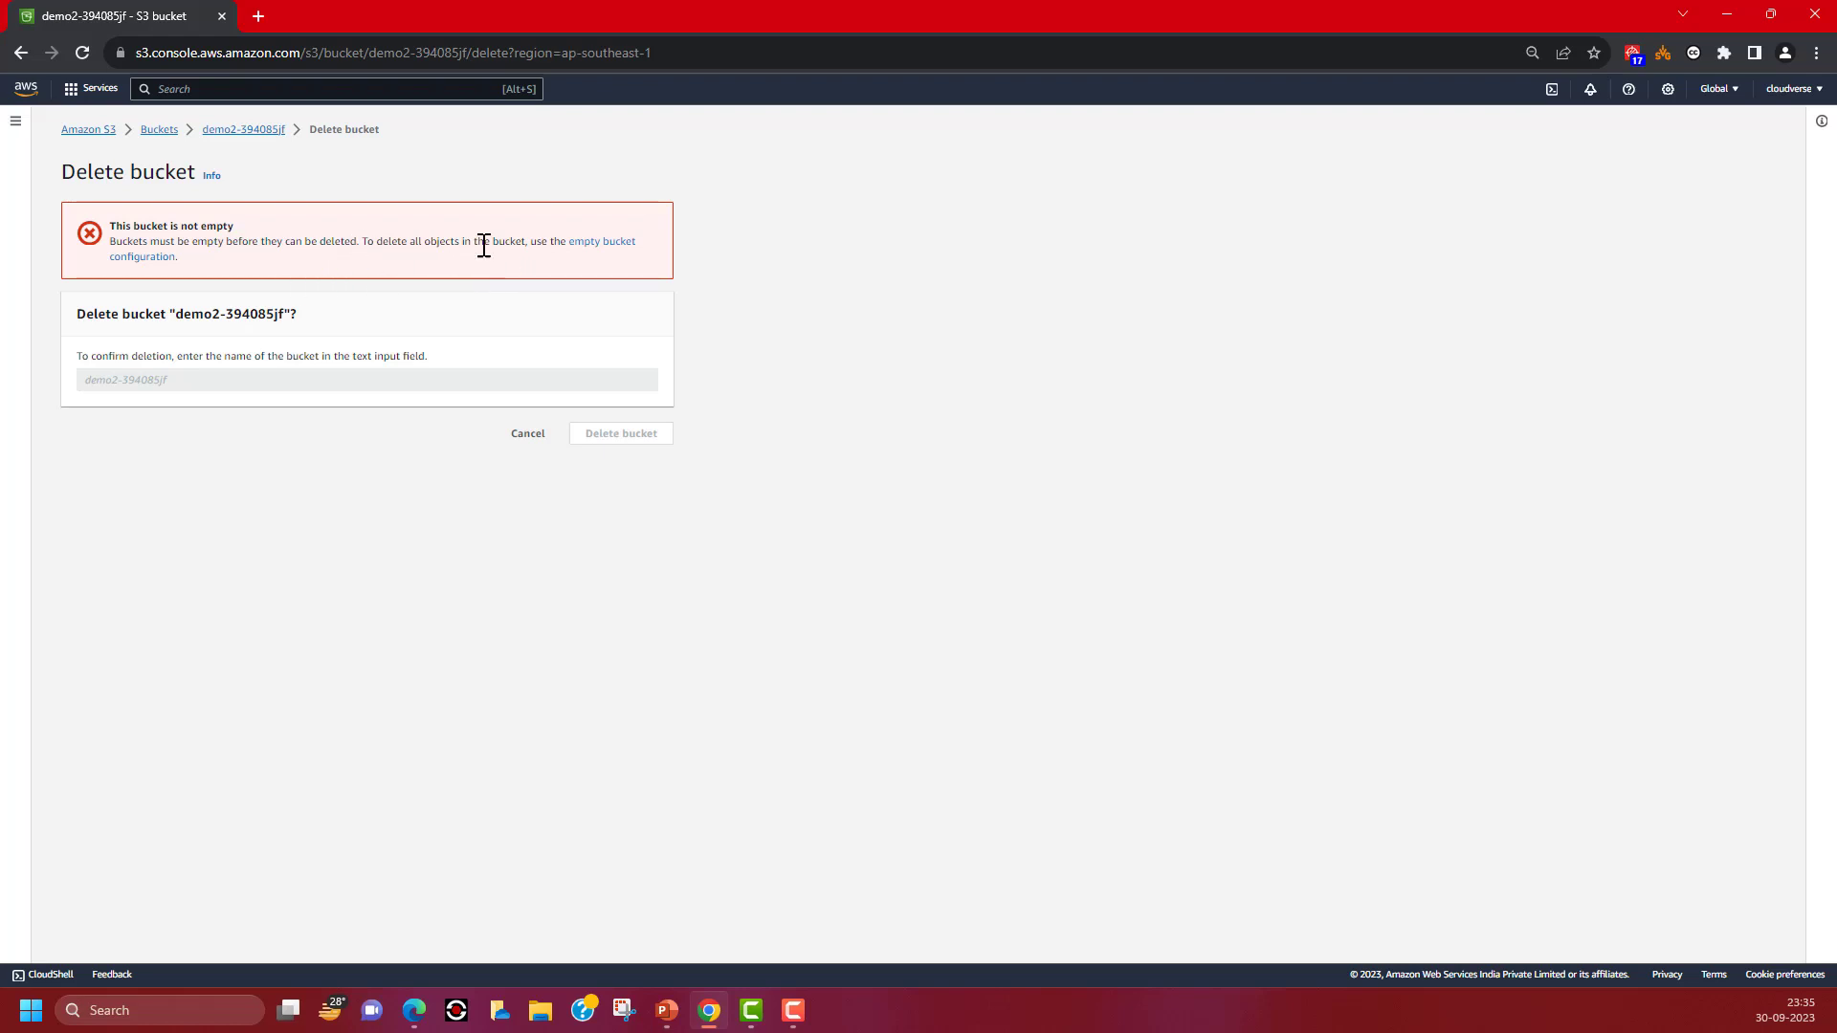
# Step: Empty the bucket demo2-394085jf, confirming with "permanently delete", and return to the bucket list
pyautogui.click(589, 247)
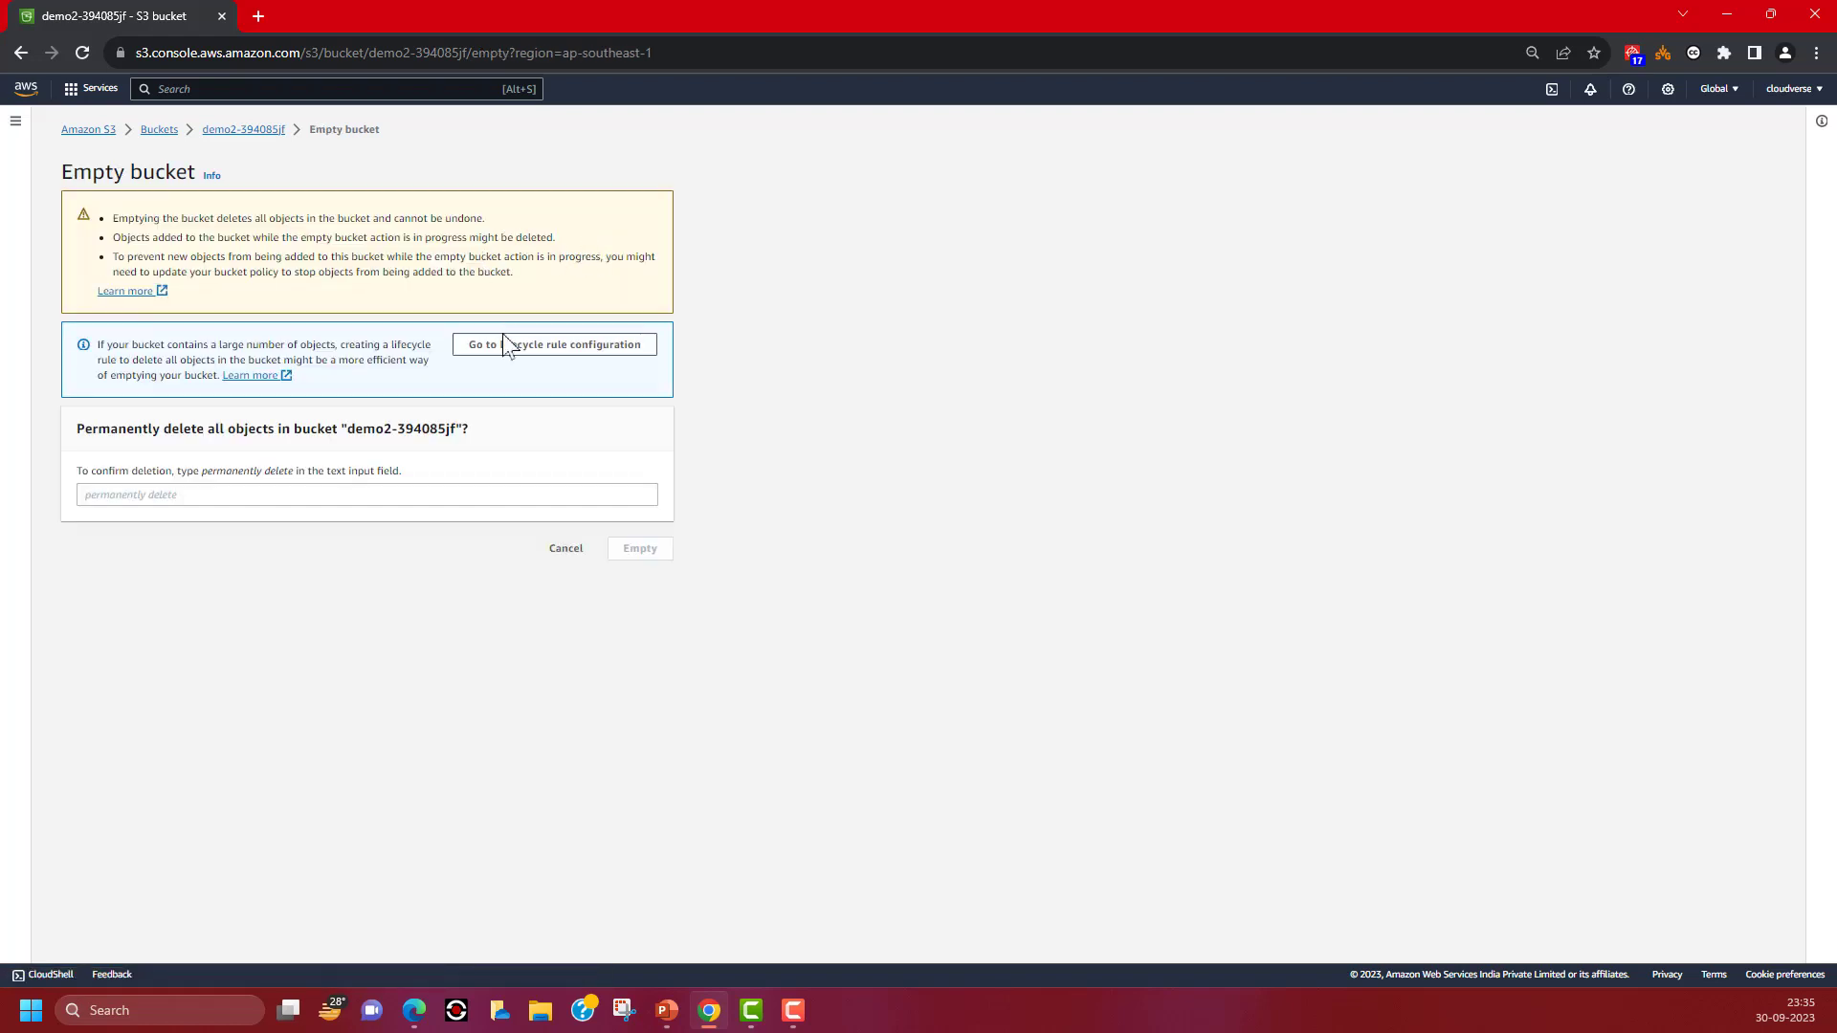
pyautogui.click(153, 495)
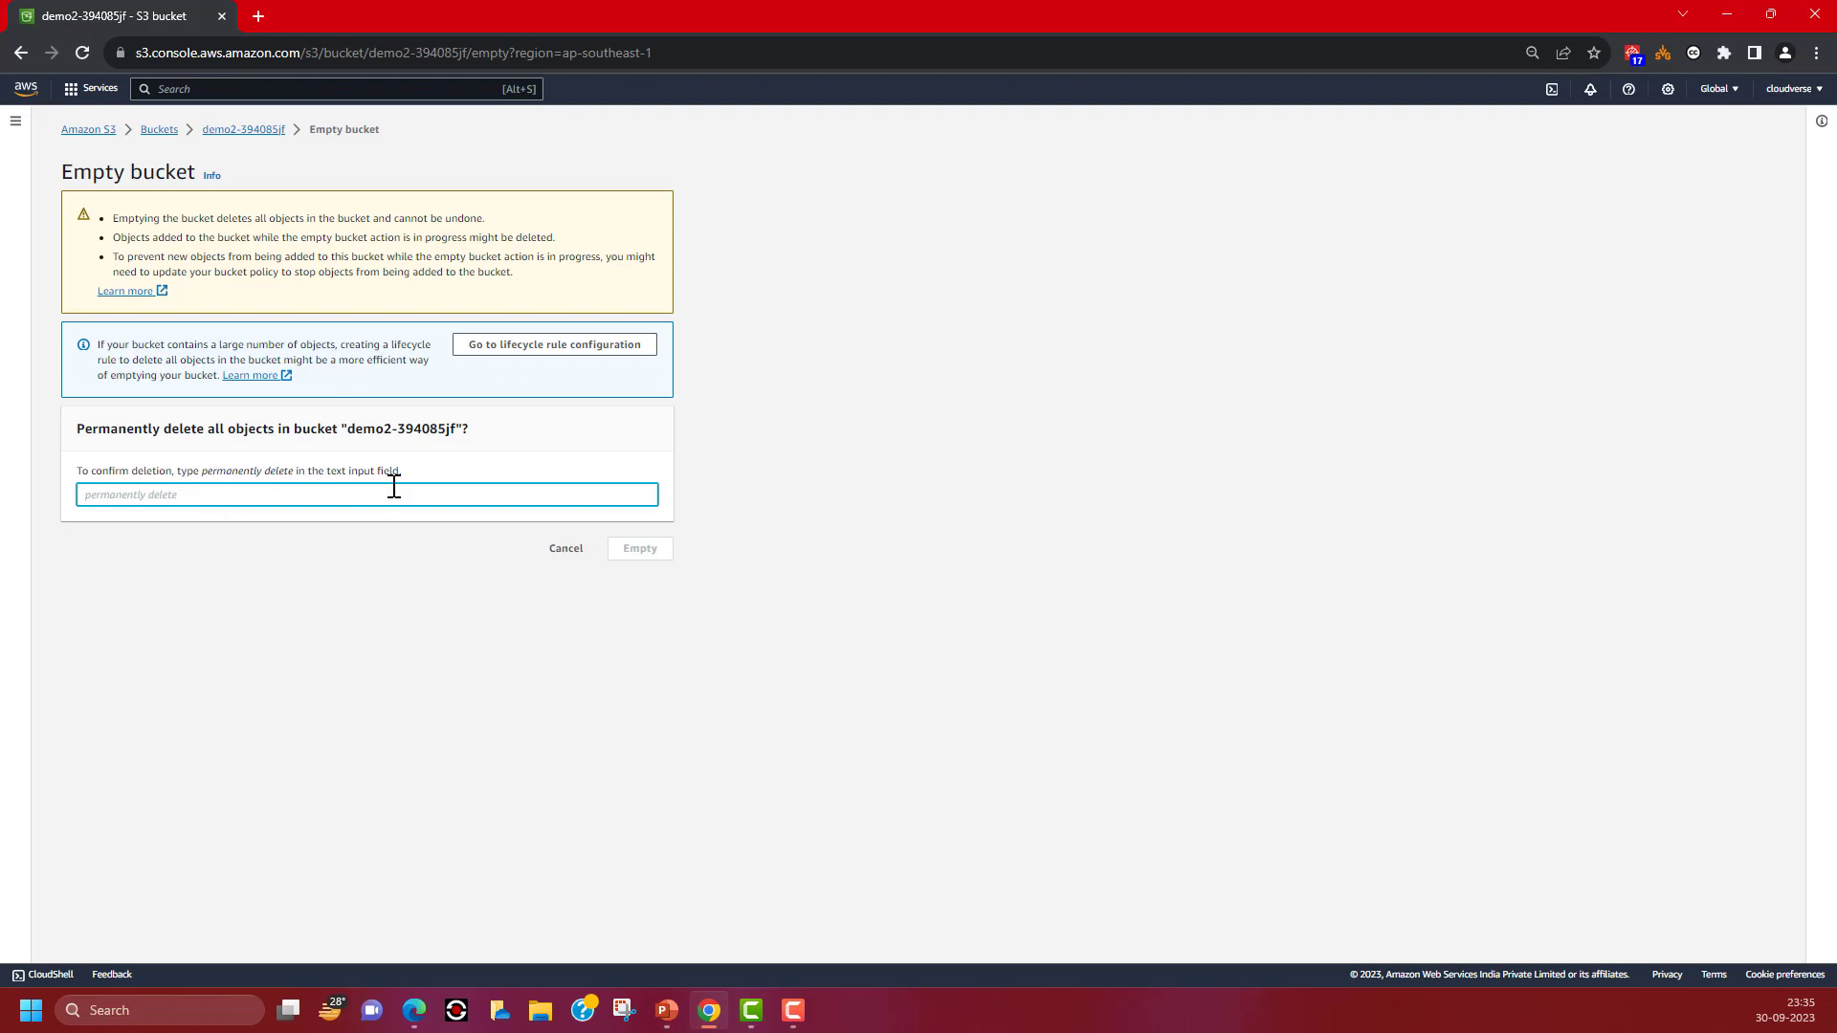
pyautogui.write('permanently delete')
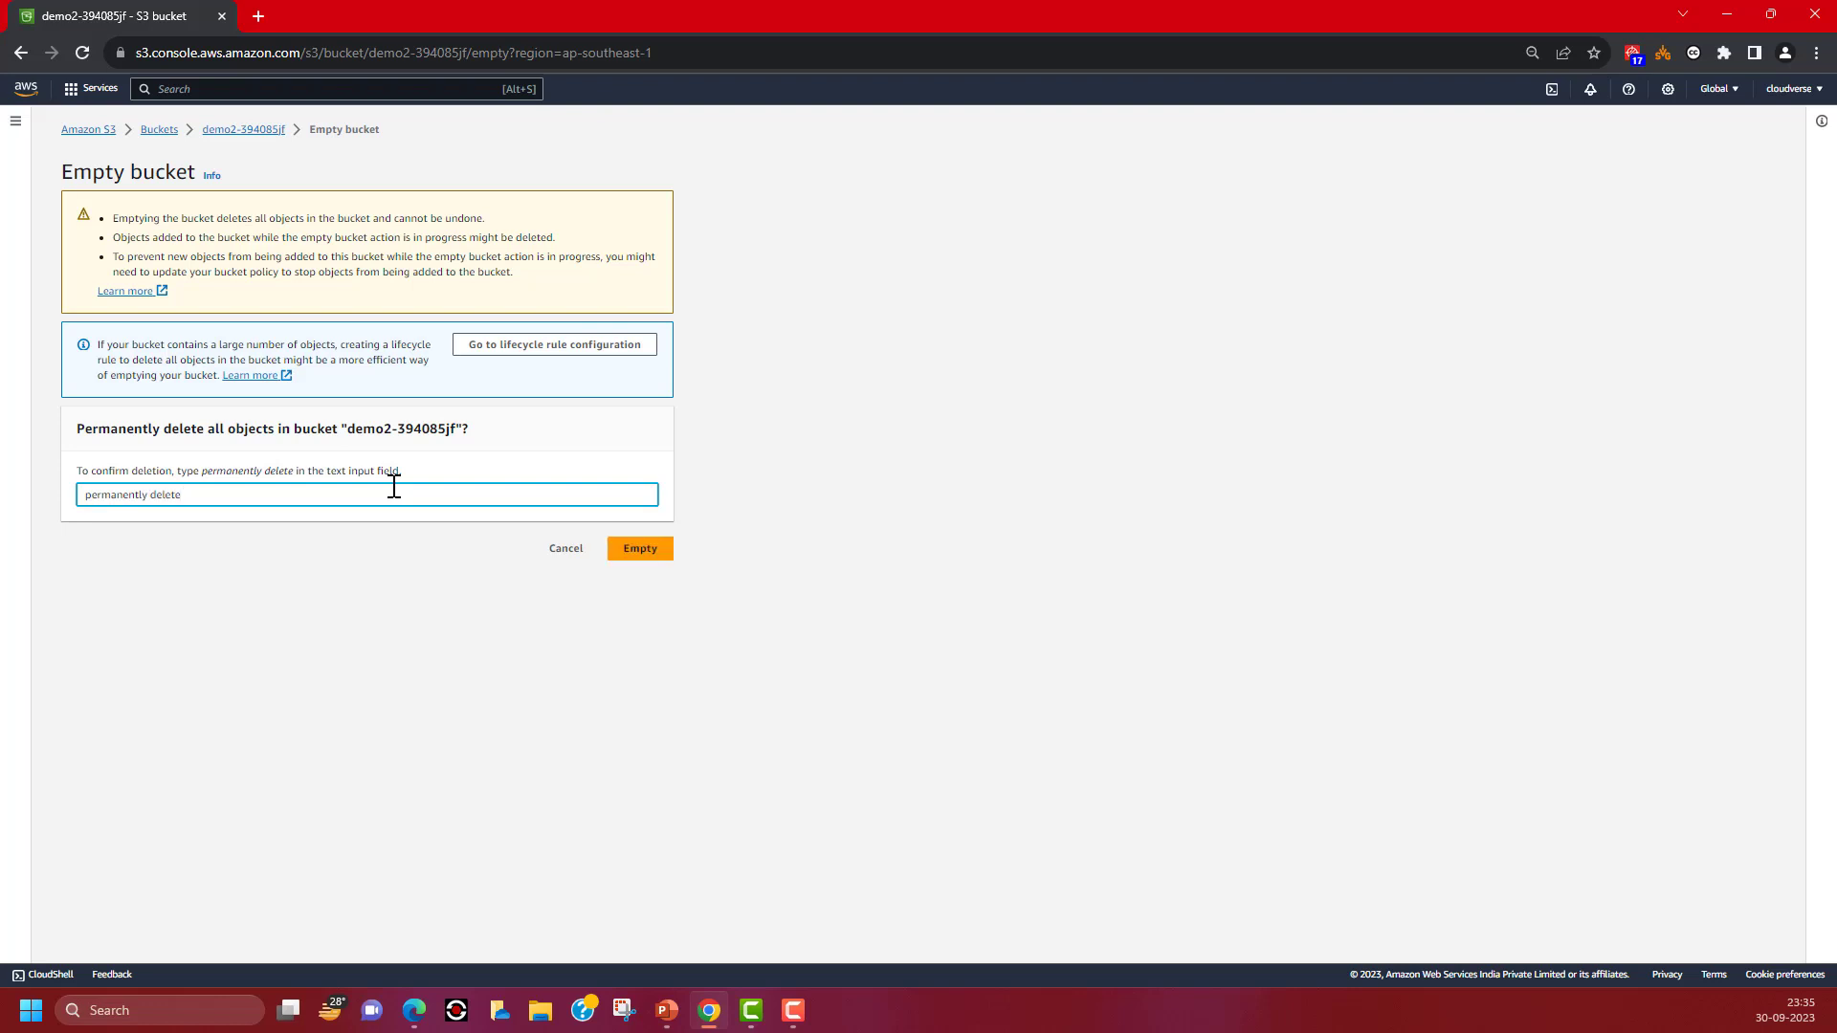
pyautogui.click(631, 549)
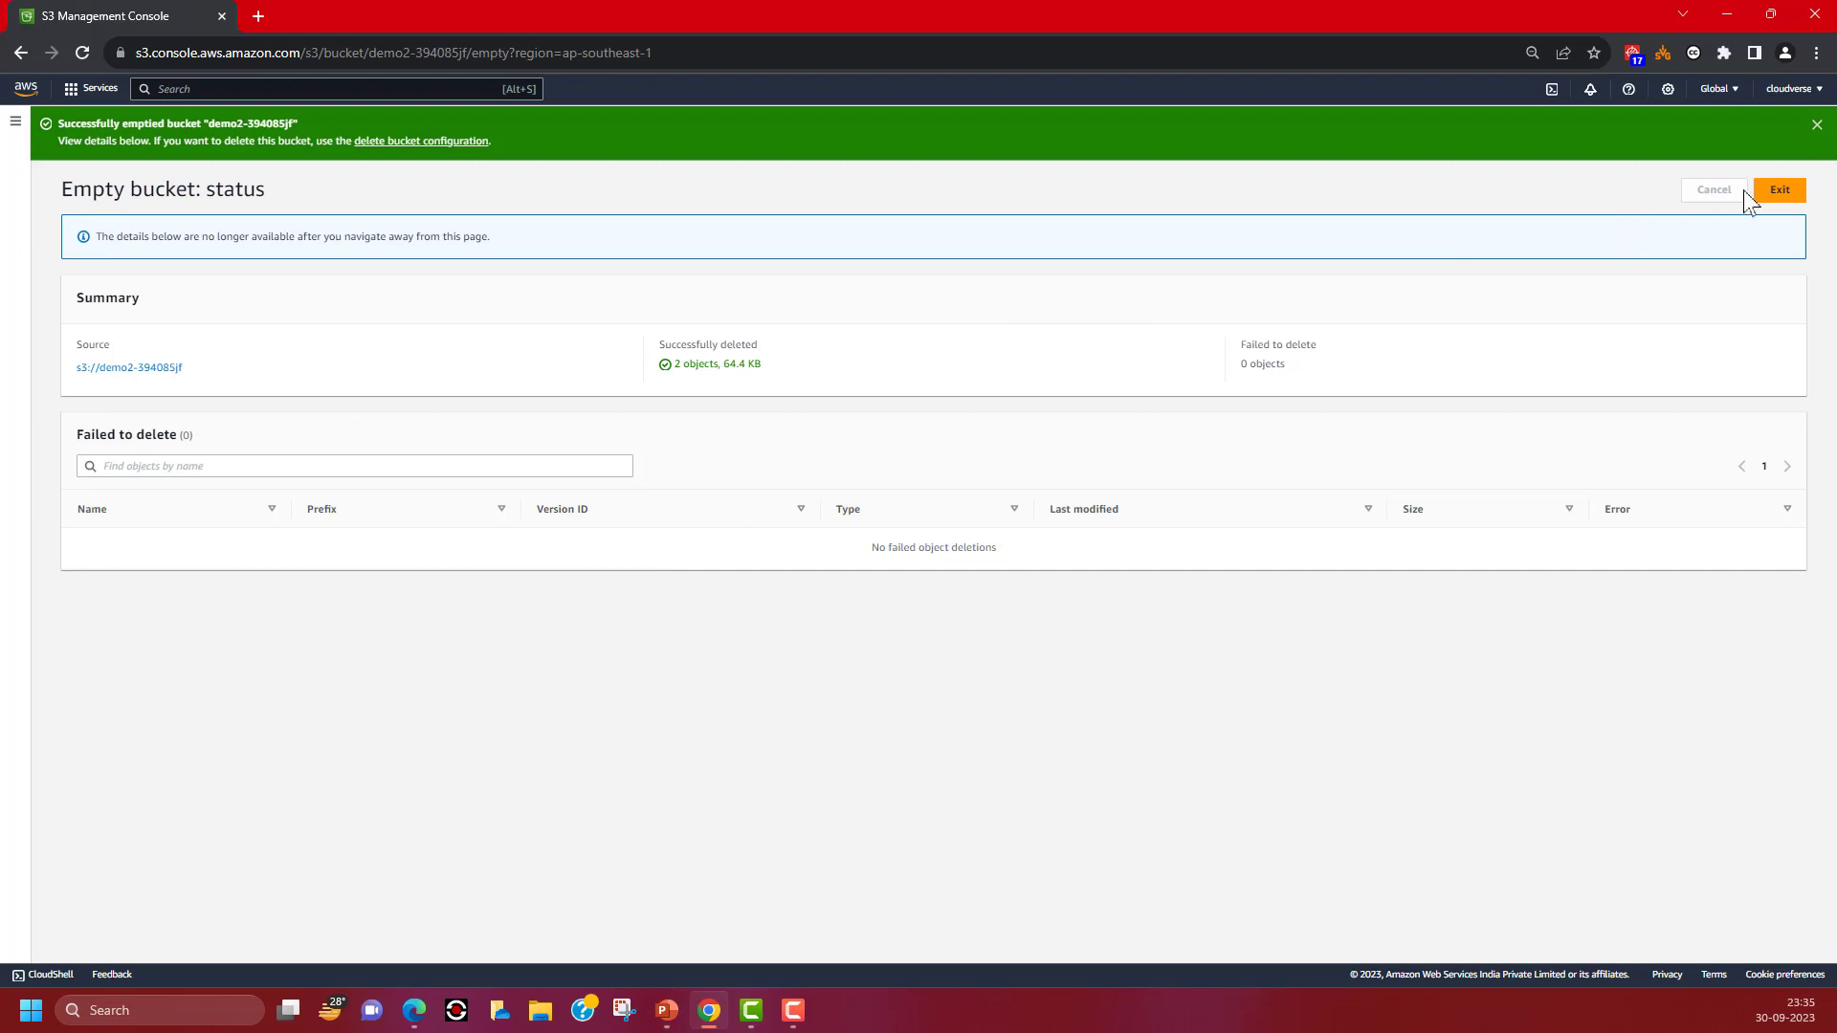
pyautogui.click(1778, 190)
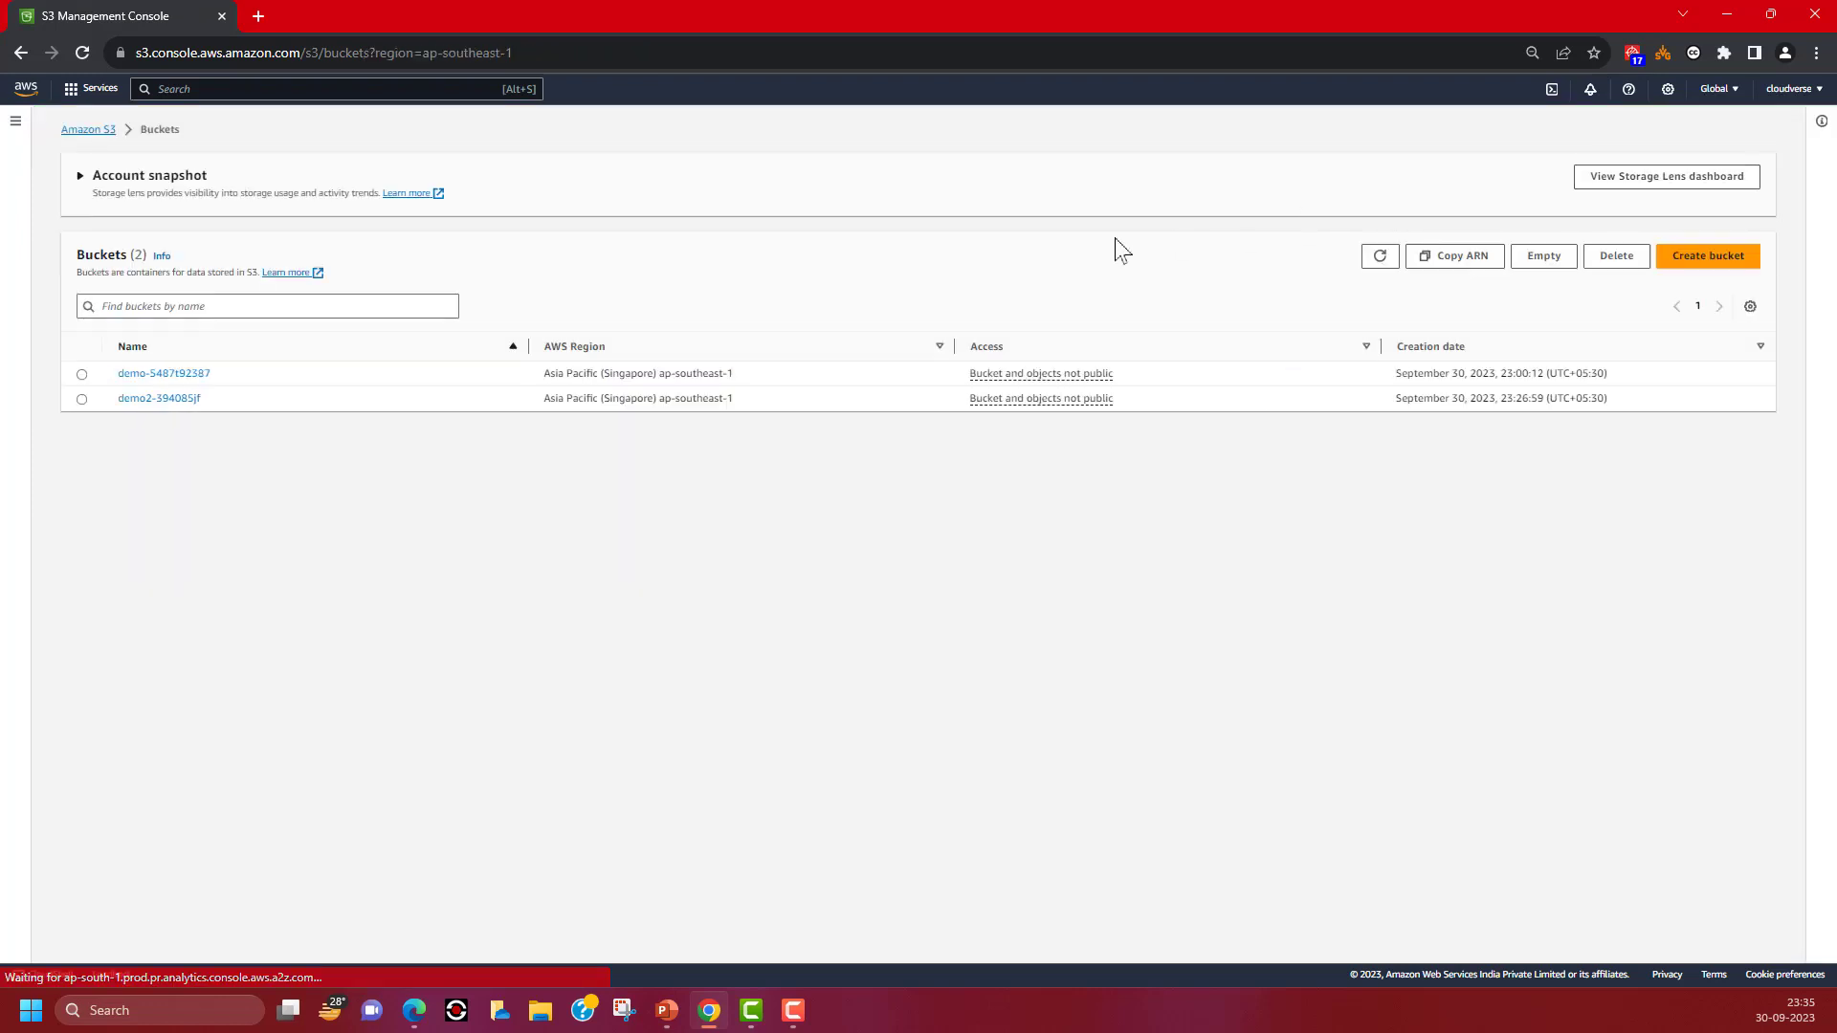
# Step: Delete the bucket demo2-394085jf, confirming the deletion with its name
pyautogui.click(82, 398)
pyautogui.click(1607, 261)
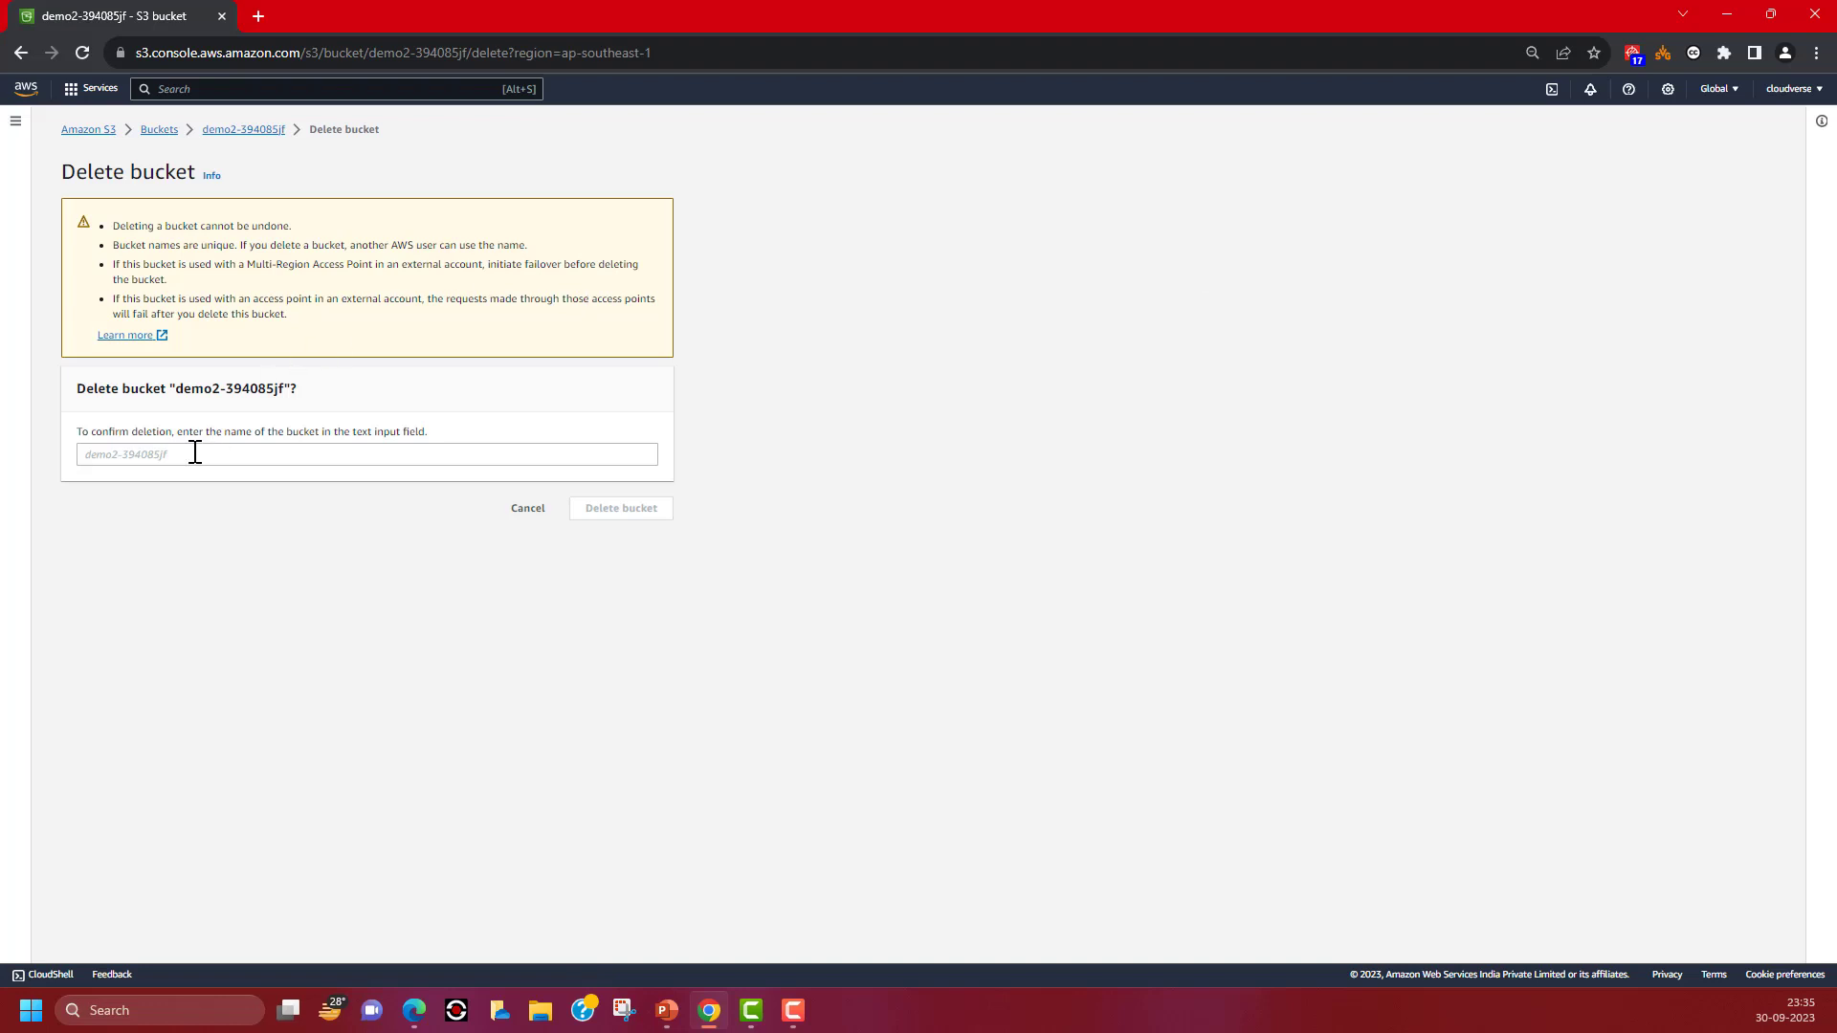
pyautogui.moveTo(175, 388); pyautogui.dragTo(284, 387)
pyautogui.hotkey('ctrl', 'c')
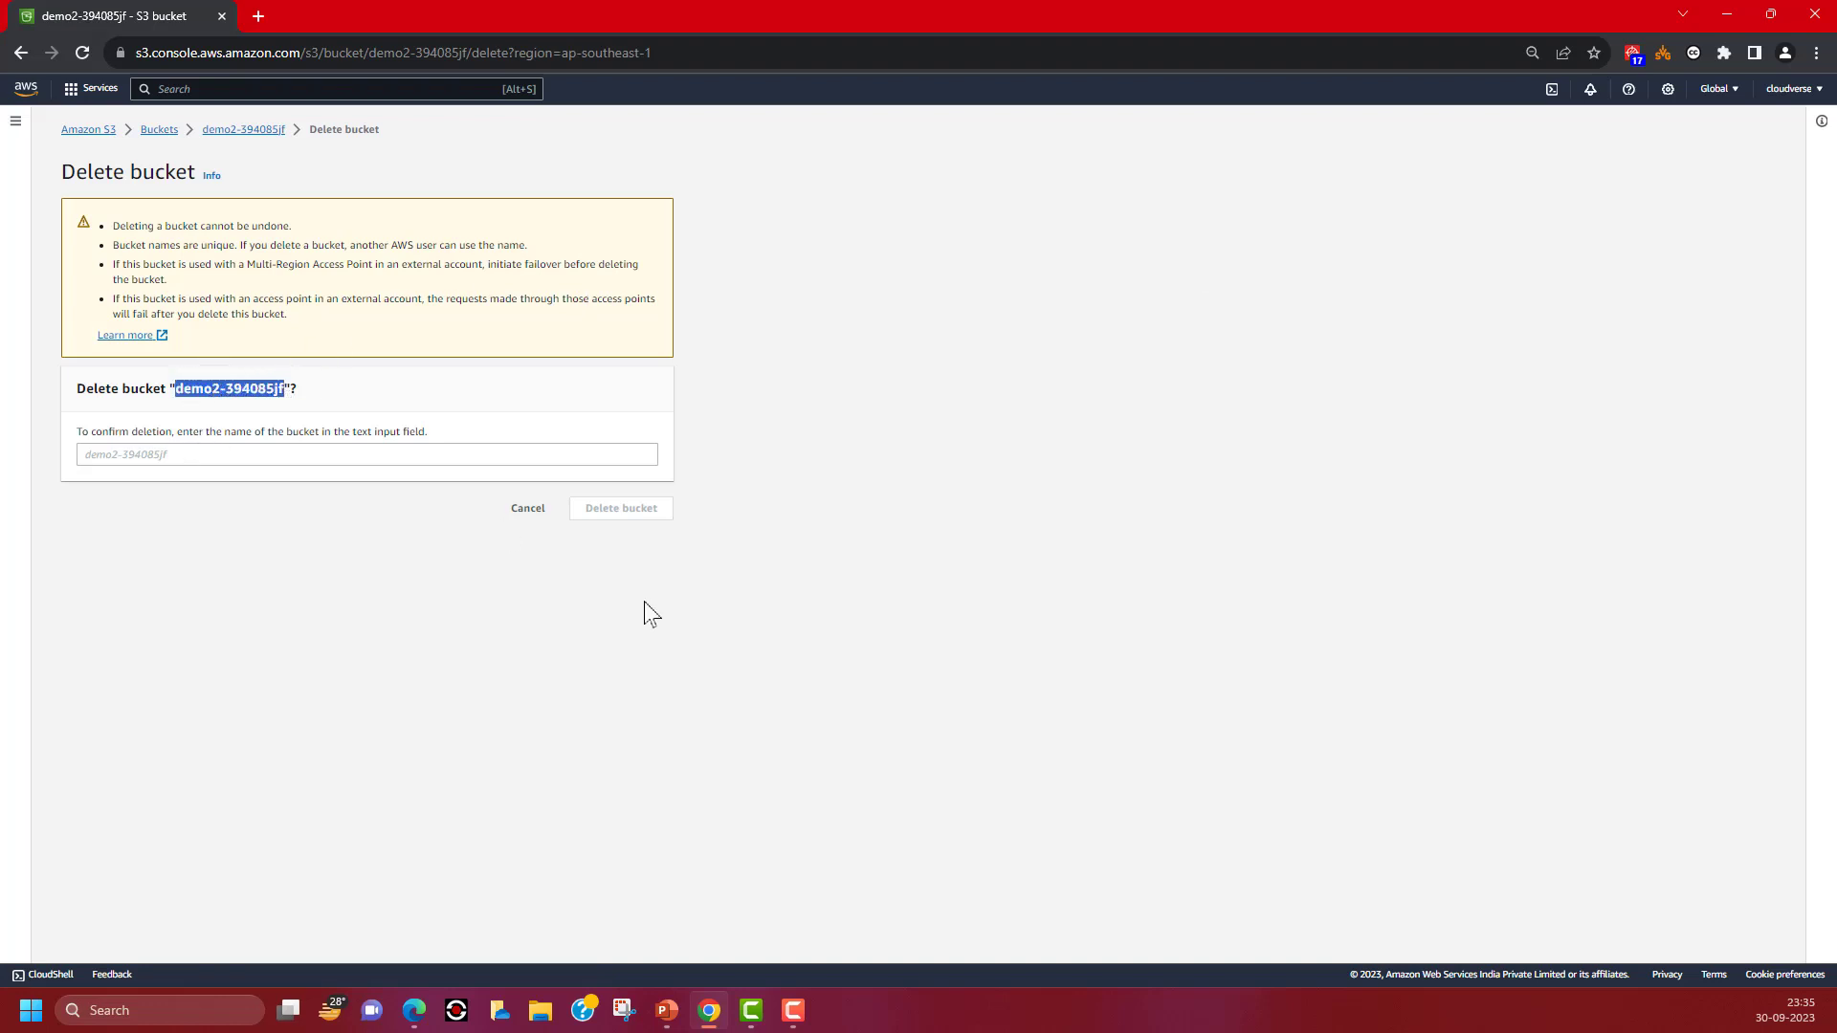
pyautogui.click(413, 450)
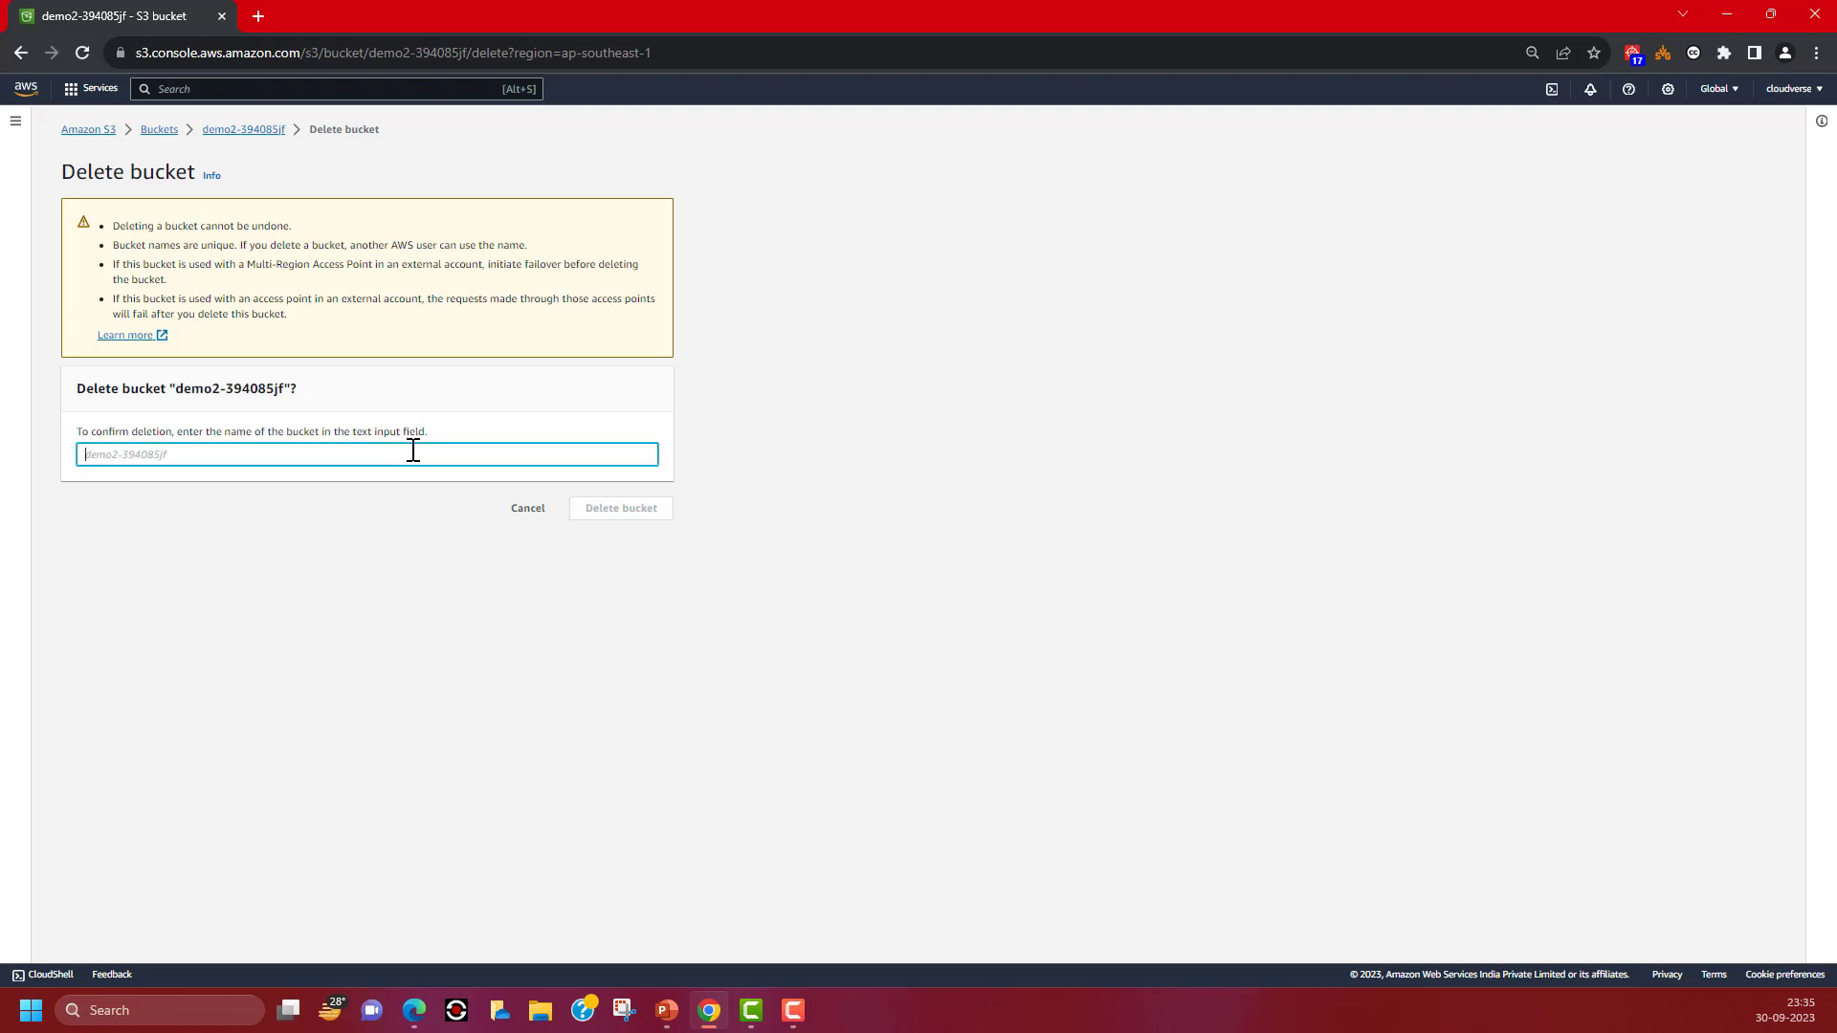
pyautogui.hotkey('ctrl', 'v')
pyautogui.click(604, 514)
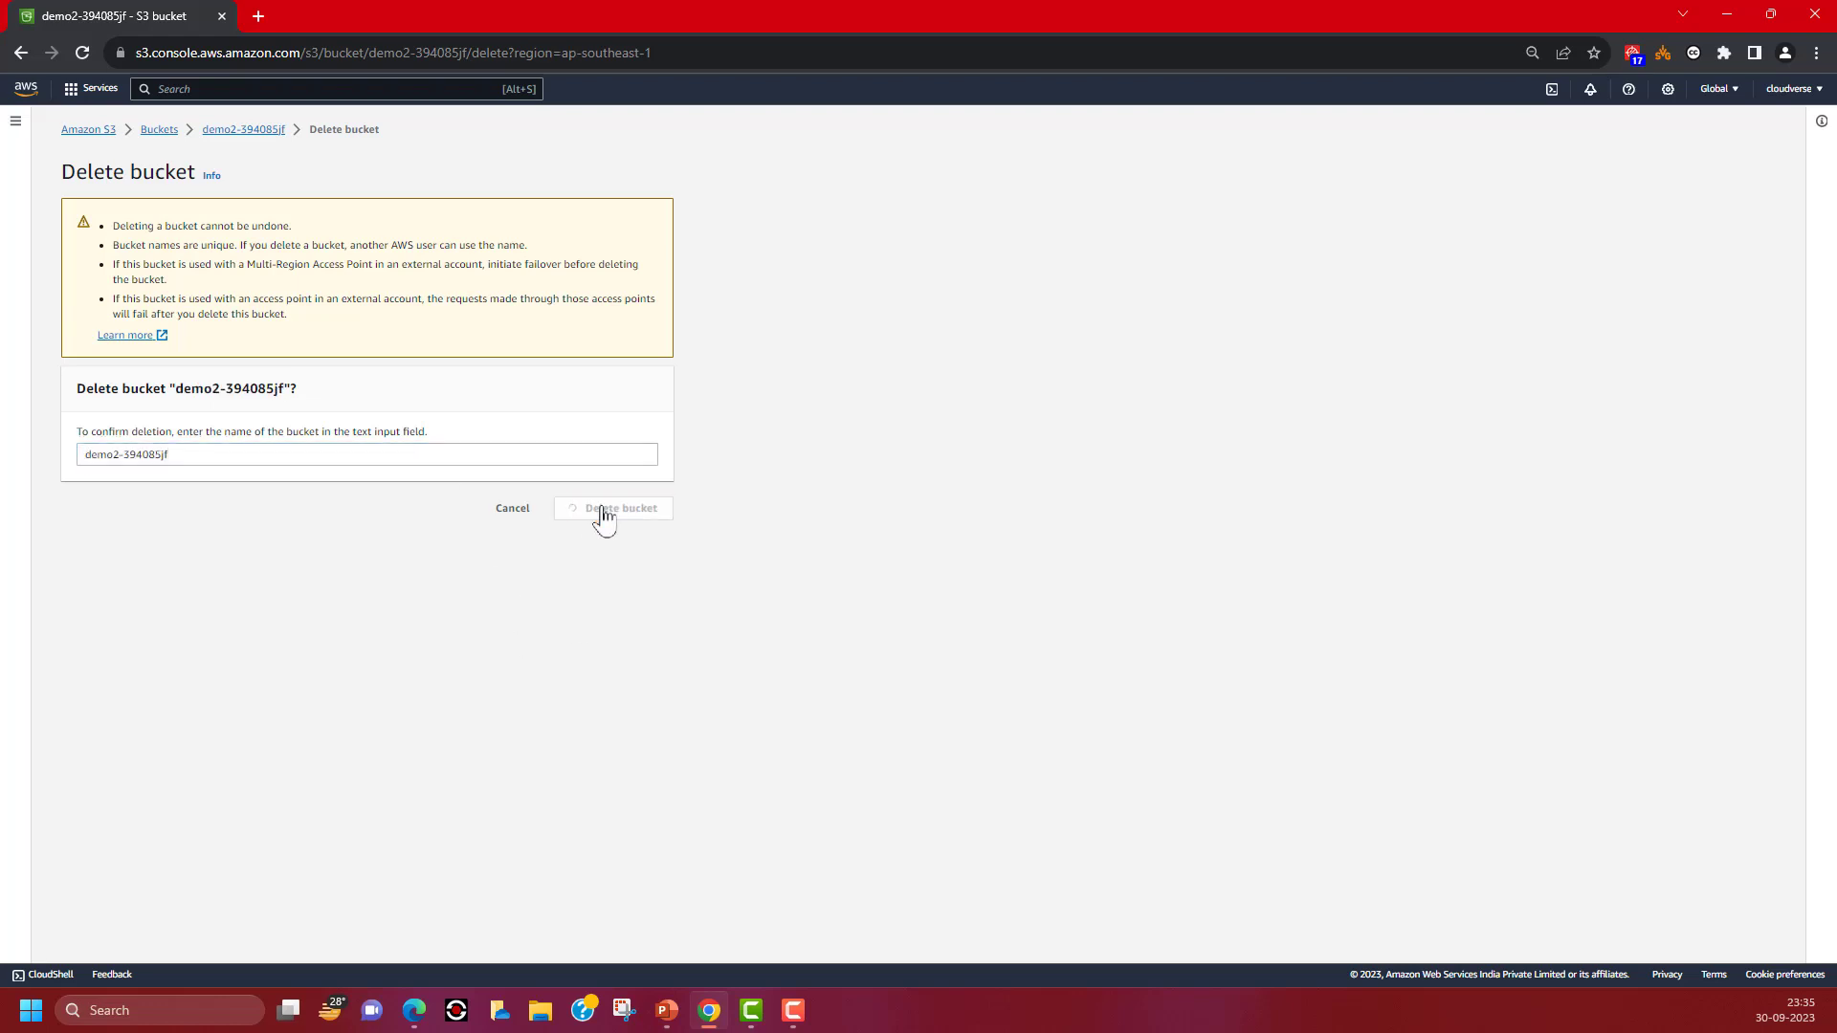